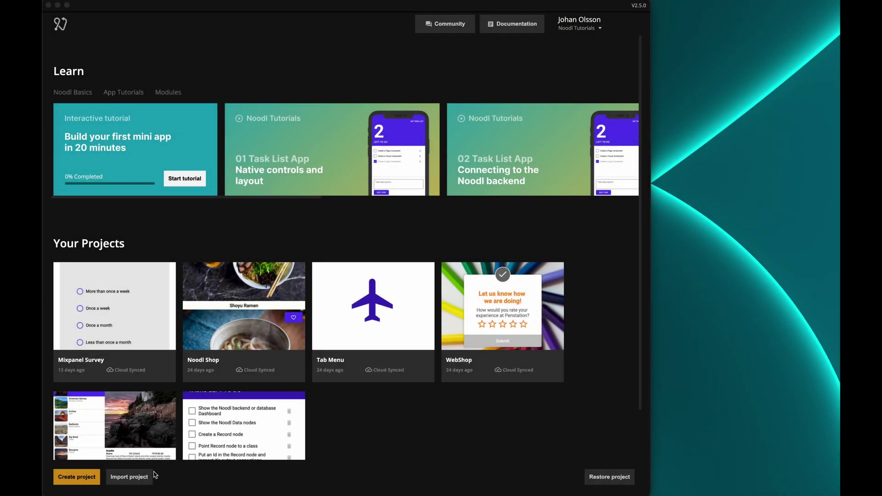
- Open the new-project template picker from the Noodl launcher
left_click(166, 477)
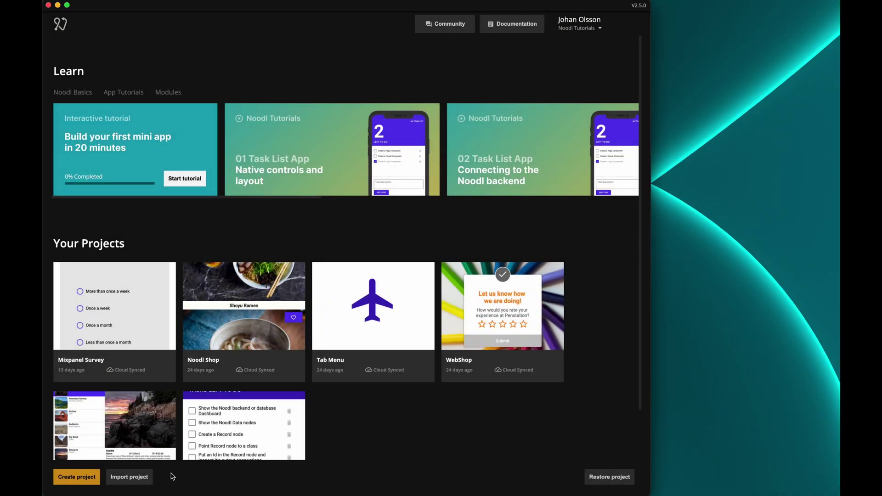
left_click(75, 475)
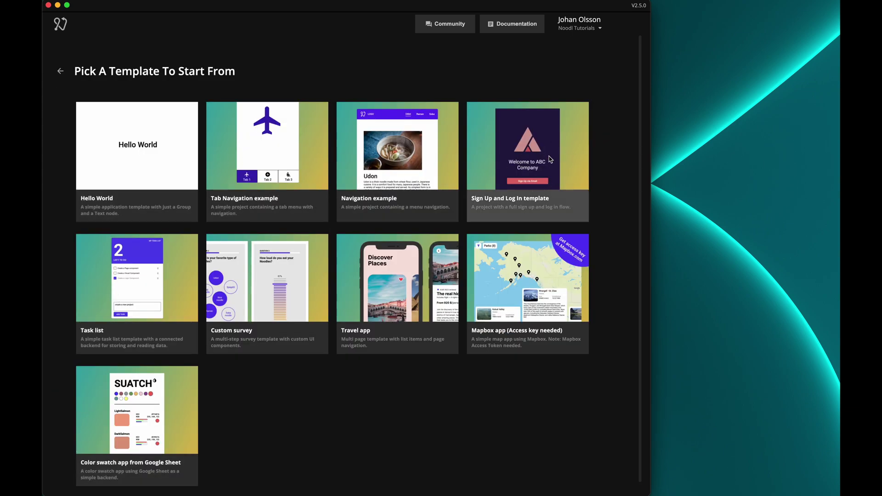
- Create a project named 'NewCo App' from the Sign Up and Log In template
left_click(534, 154)
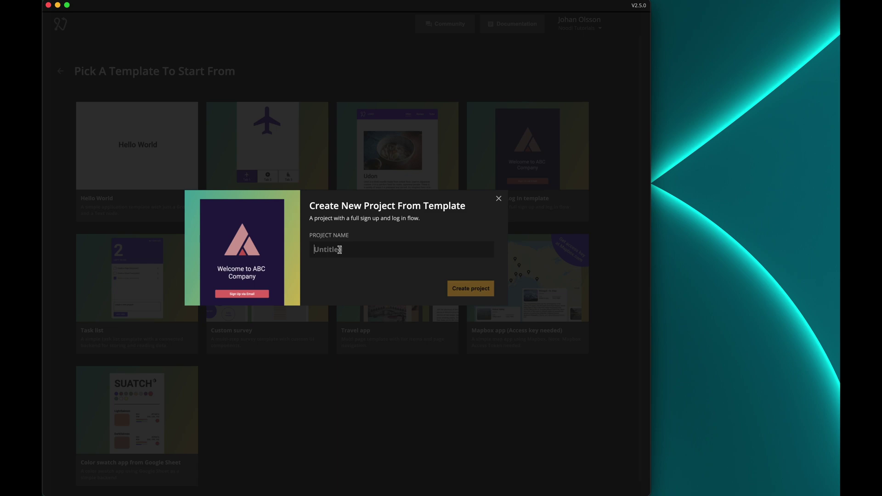
left_click(339, 250)
type("NewCo App")
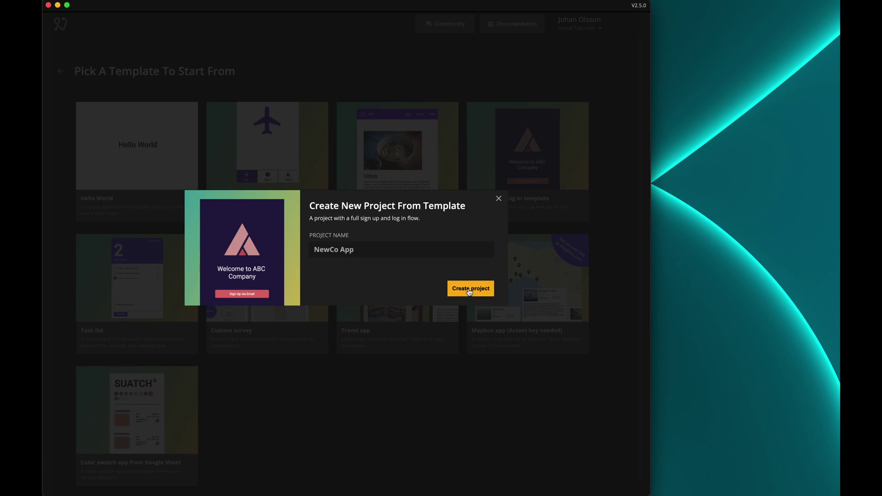
left_click(469, 291)
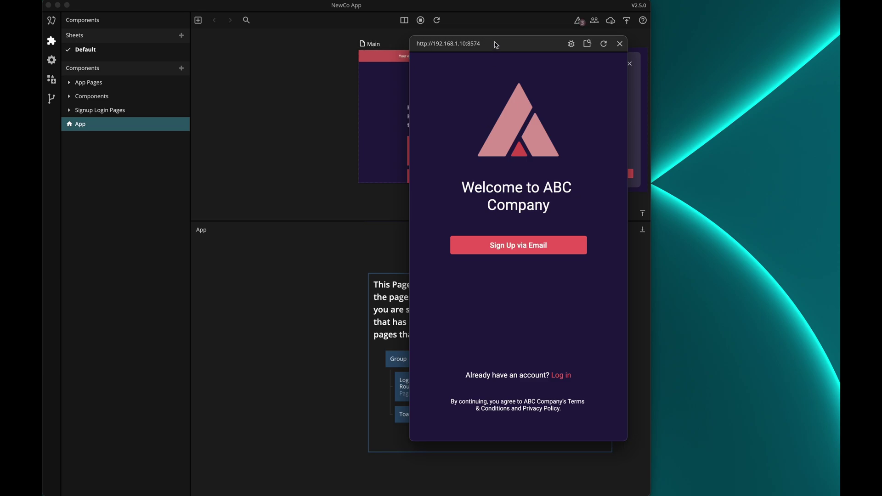
- Move the preview window right, narrow it, and collapse the page canvas pane
left_click_drag(498, 44, 710, 47)
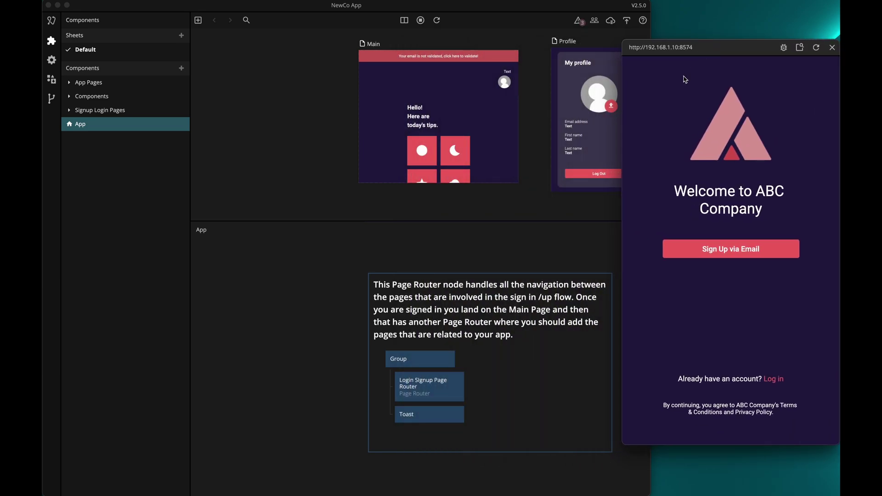
left_click_drag(622, 197, 650, 195)
left_click(642, 213)
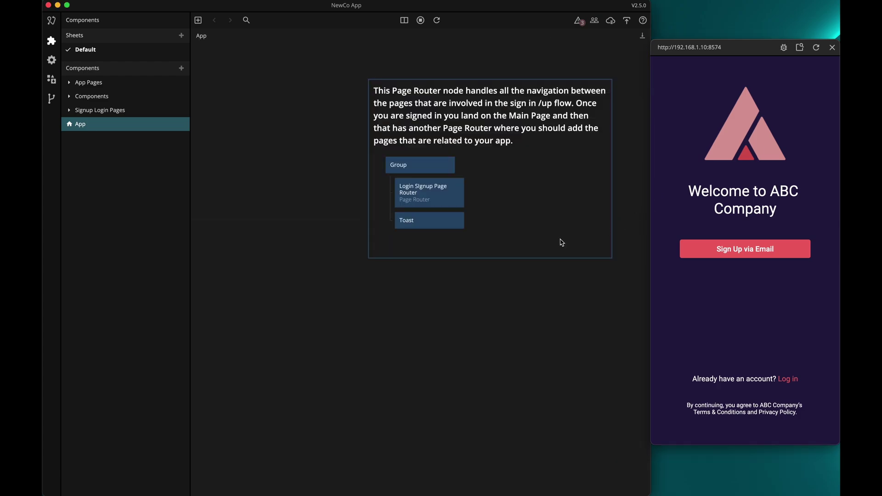
- Zoom and pan the App graph to show the PLEASE NOTE and router comments
scroll(475, 292, "down", 3)
left_click_drag(533, 319, 478, 375)
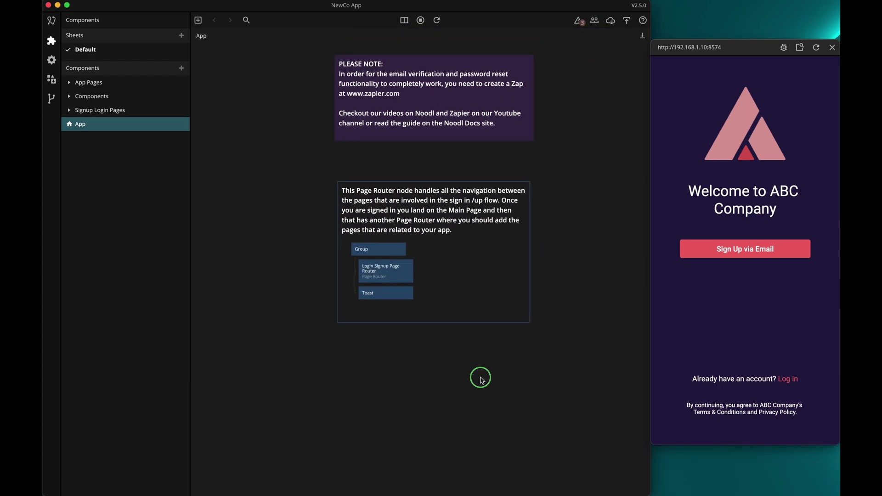
scroll(571, 262, "up", 5)
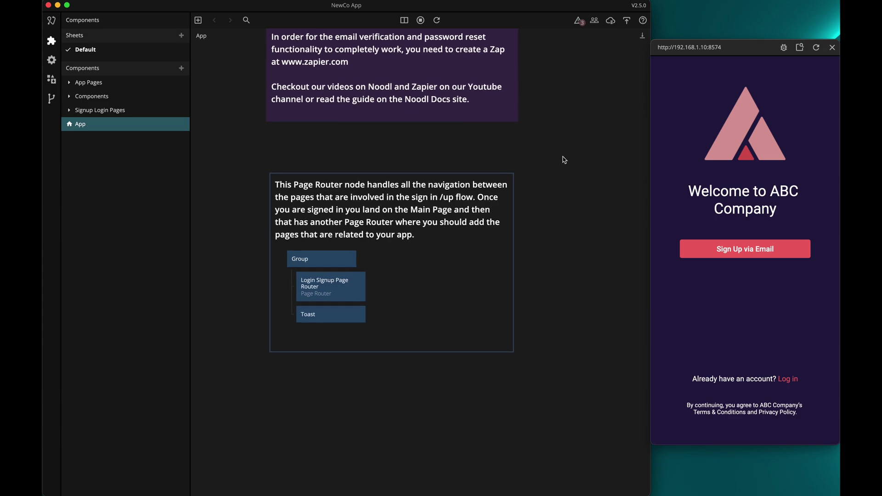
left_click_drag(563, 159, 584, 205)
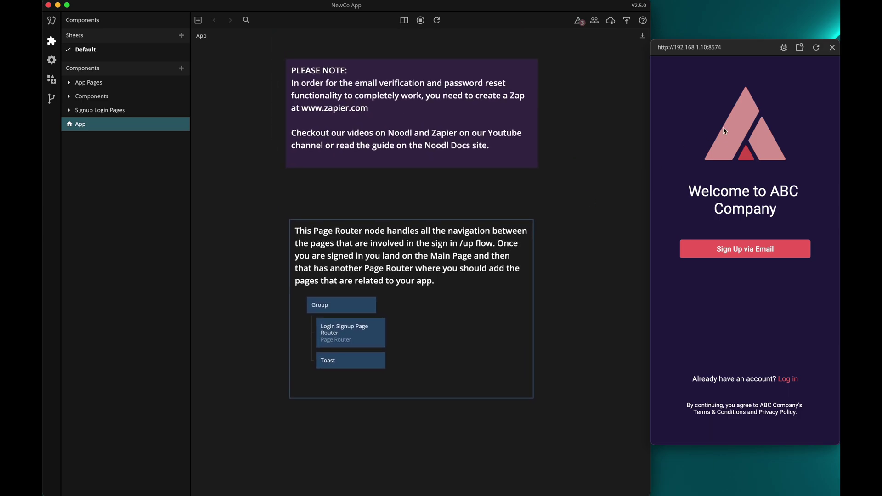
left_click(750, 139)
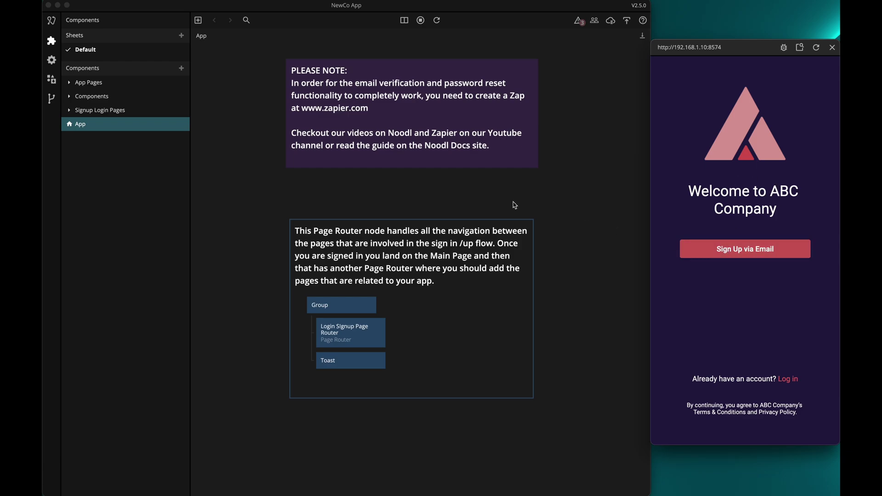
- Expand Signup Login Pages and tour the Create Account, Log In and Reset Password preview screens, ending on the welcome page
left_click(69, 111)
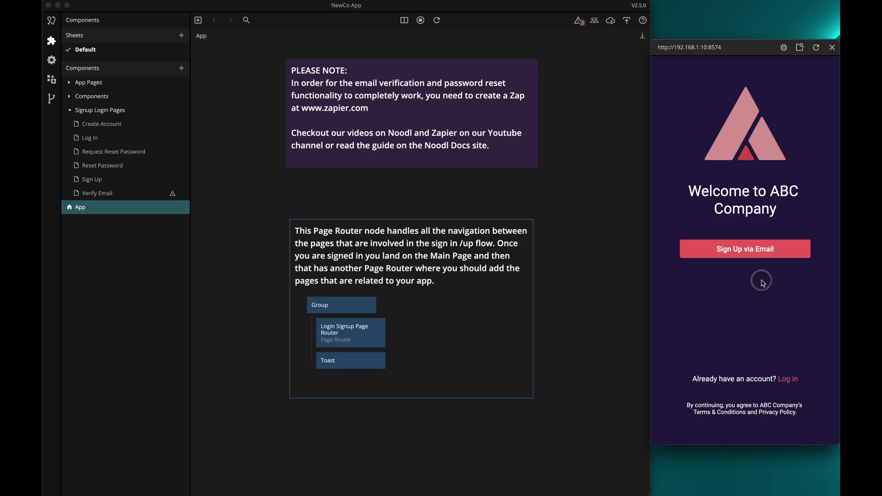
left_click(738, 251)
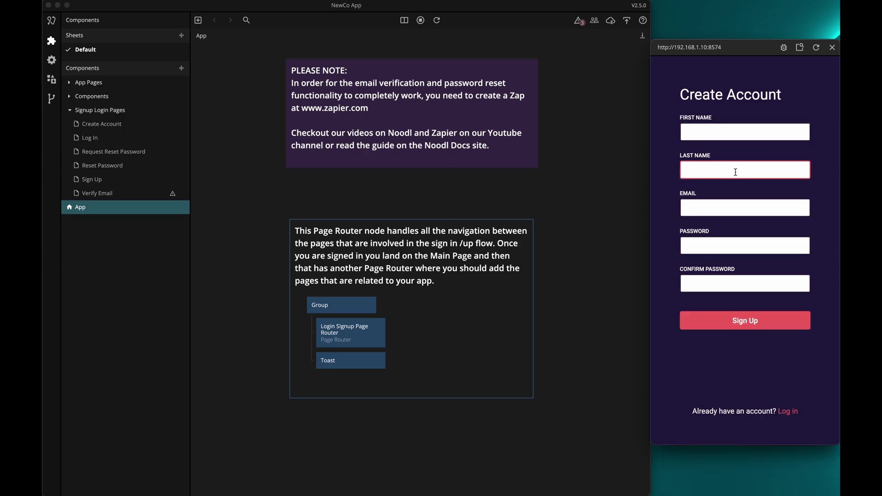
left_click(792, 412)
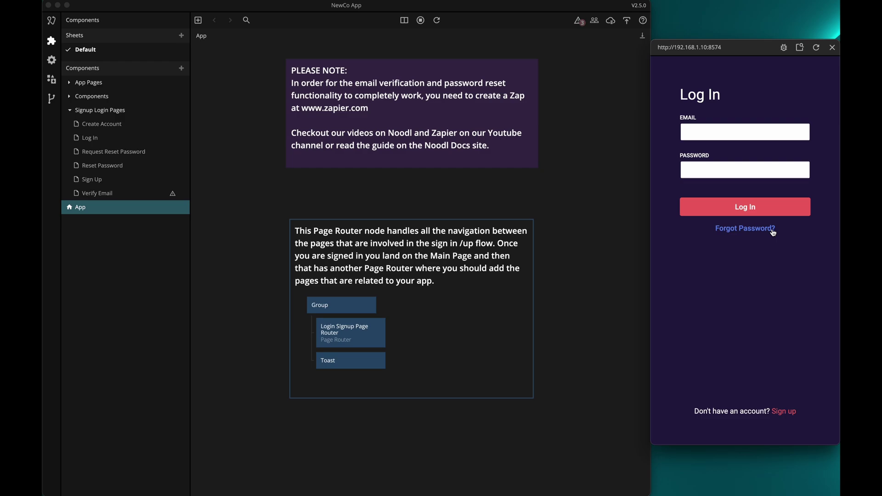
left_click(747, 231)
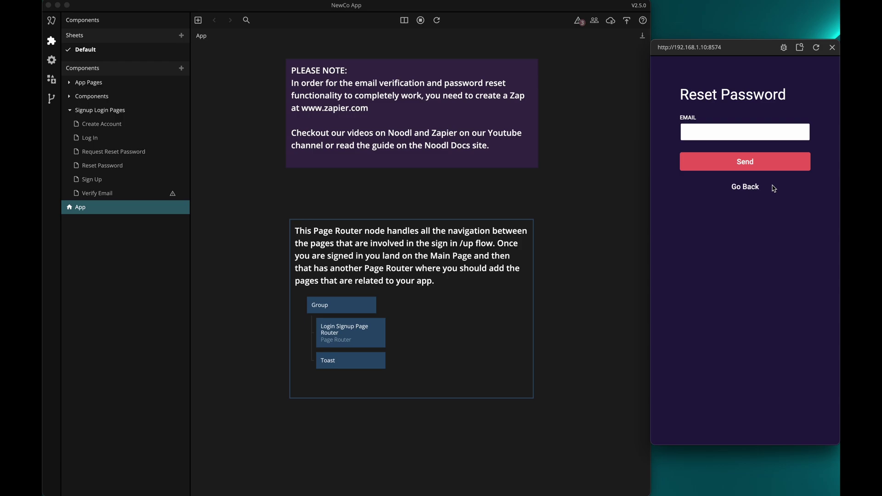
left_click(745, 187)
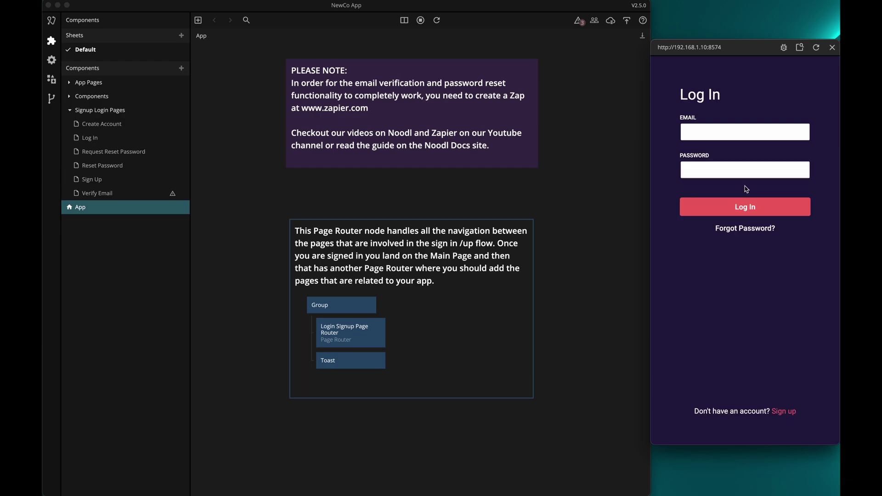
left_click(784, 412)
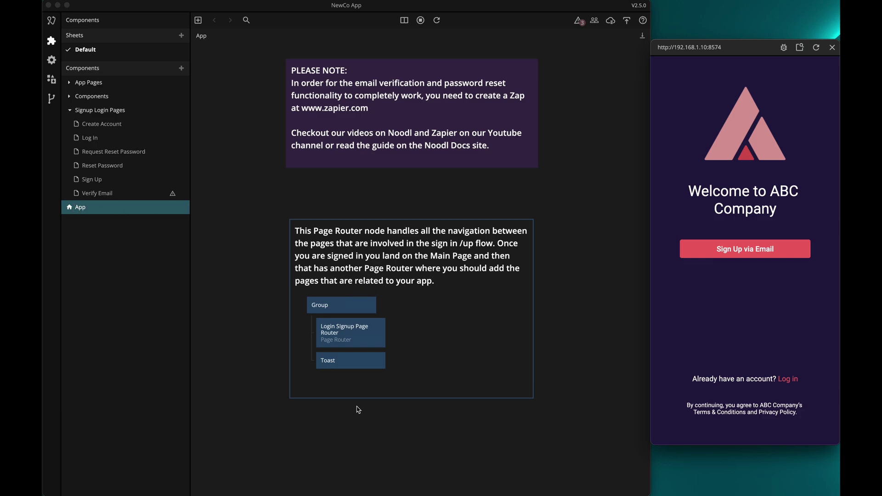
- Inspect the Login Signup Page Router's pages, then open the Main page graph under App Pages
left_click(351, 334)
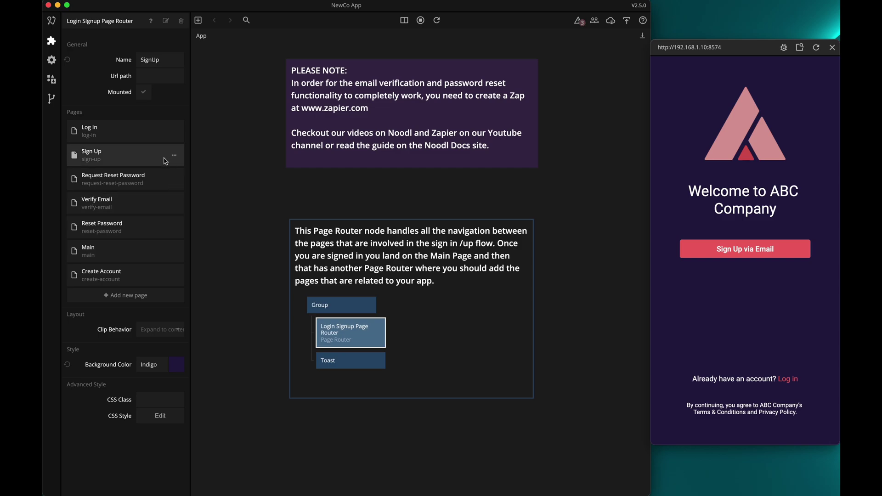
left_click(235, 246)
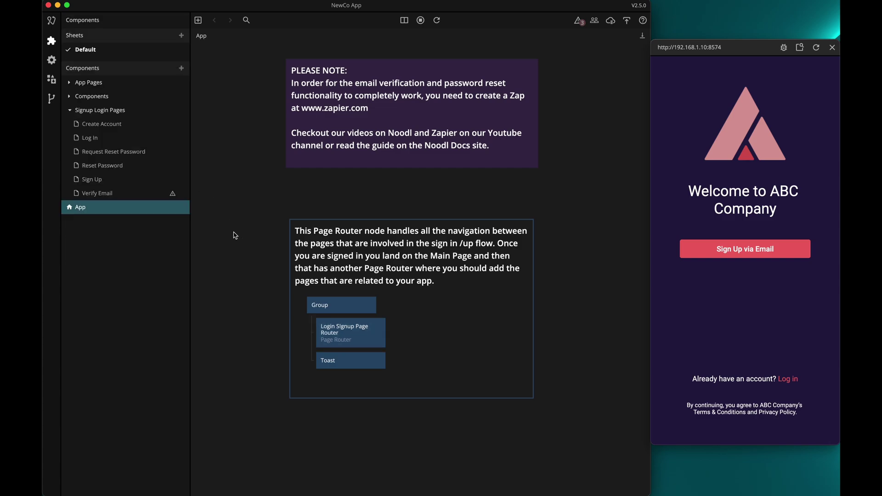
left_click(69, 85)
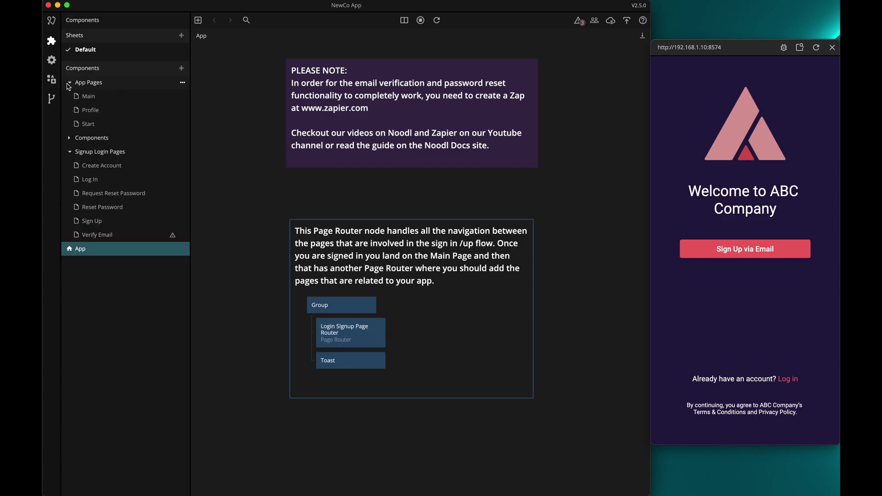
left_click(88, 98)
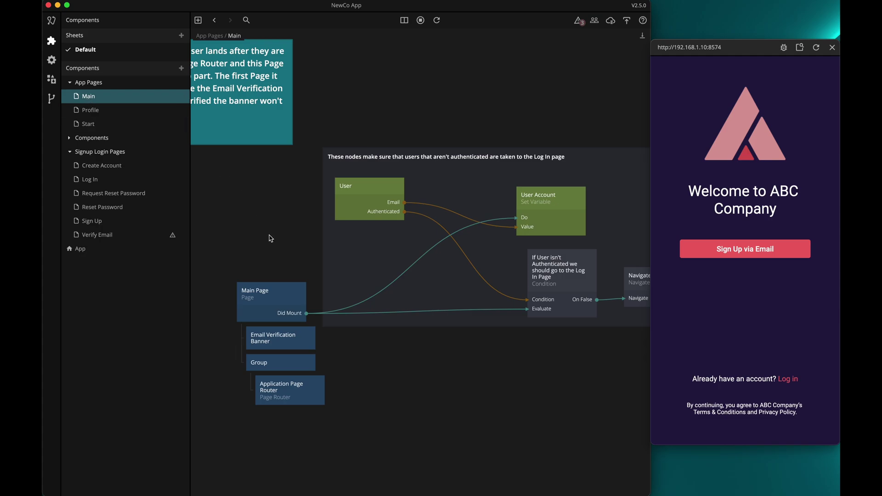
- Inspect the pages listed on the Main page's Application Page Router
scroll(271, 238, "down", 1)
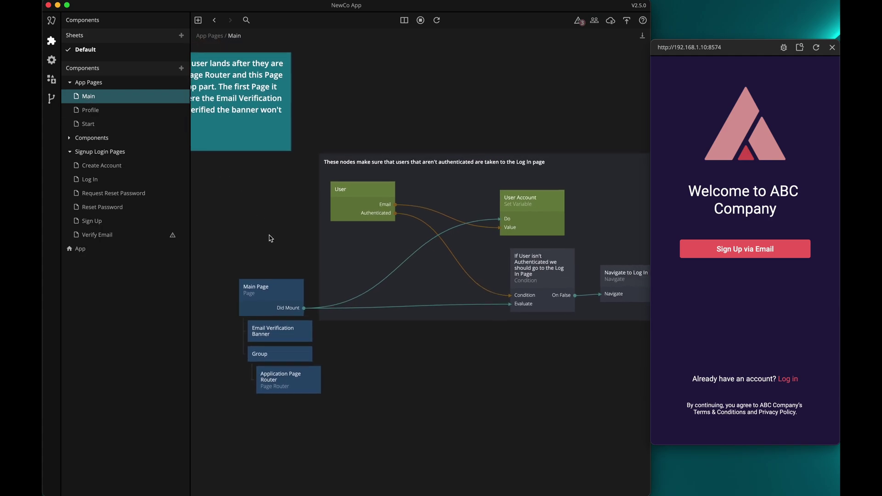
left_click(288, 381)
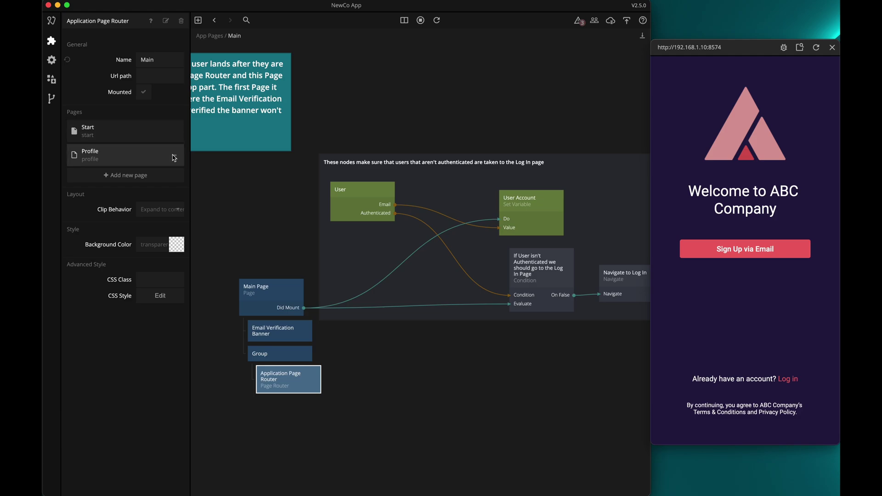
left_click(237, 224)
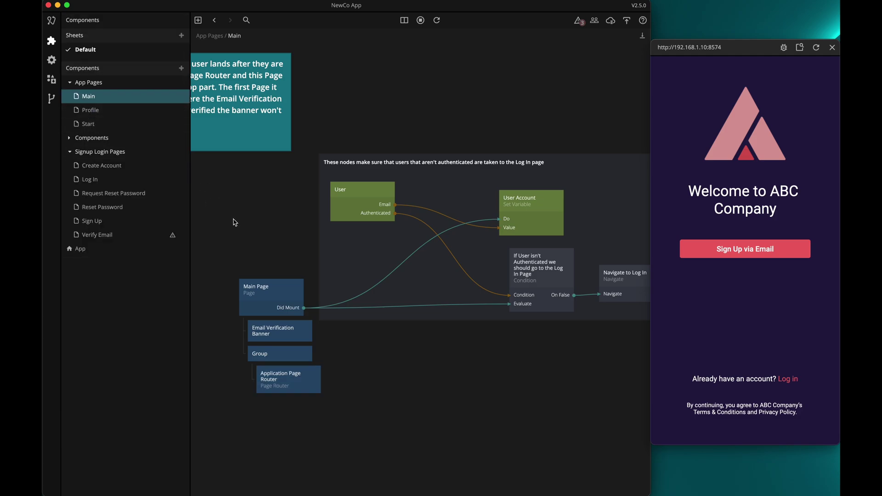
- Open the App component graph and start Sign Up via Email in the preview
left_click(70, 139)
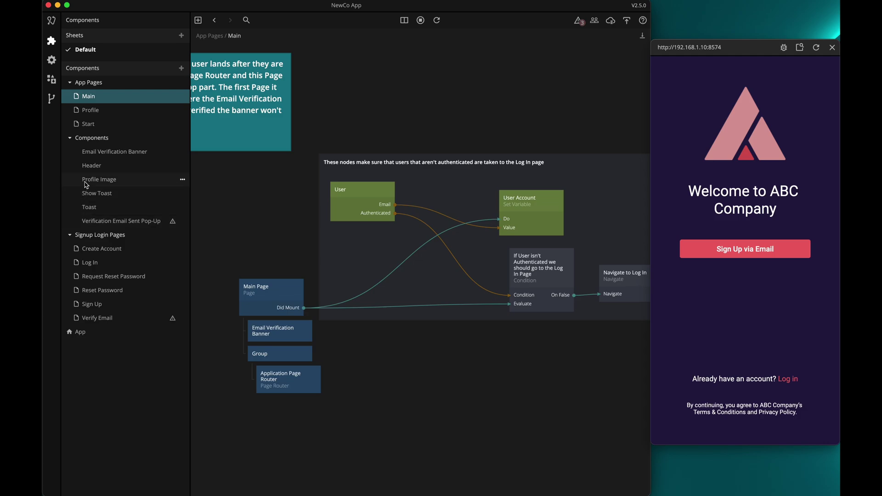
left_click(70, 138)
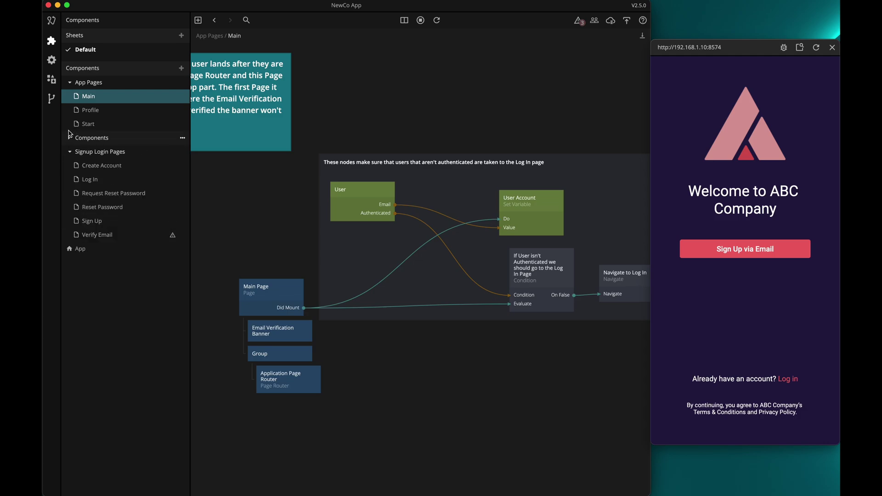
left_click(70, 84)
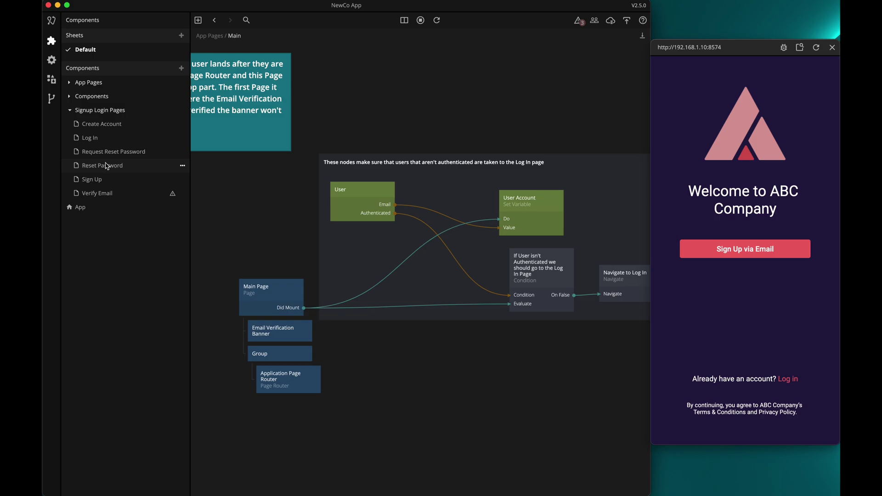
left_click(82, 209)
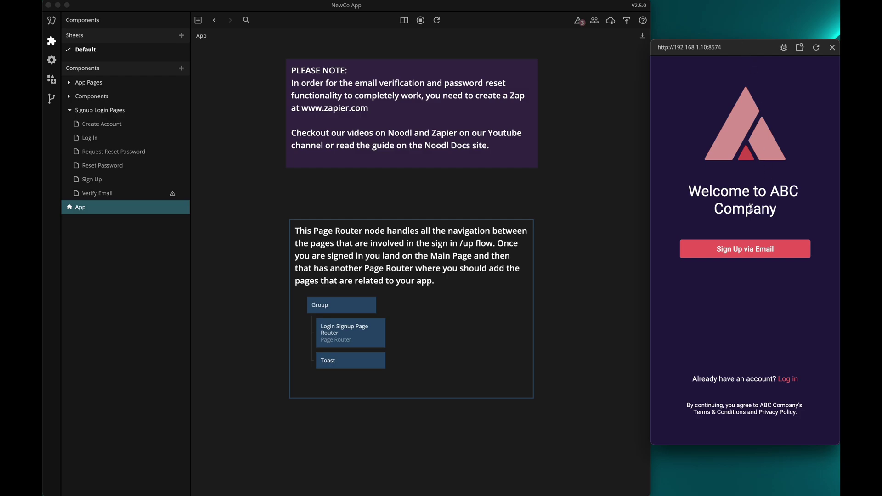
left_click(745, 250)
- Sign up in the preview with the user's first name, last name, email and password, then dismiss the verification notice
left_click(710, 132)
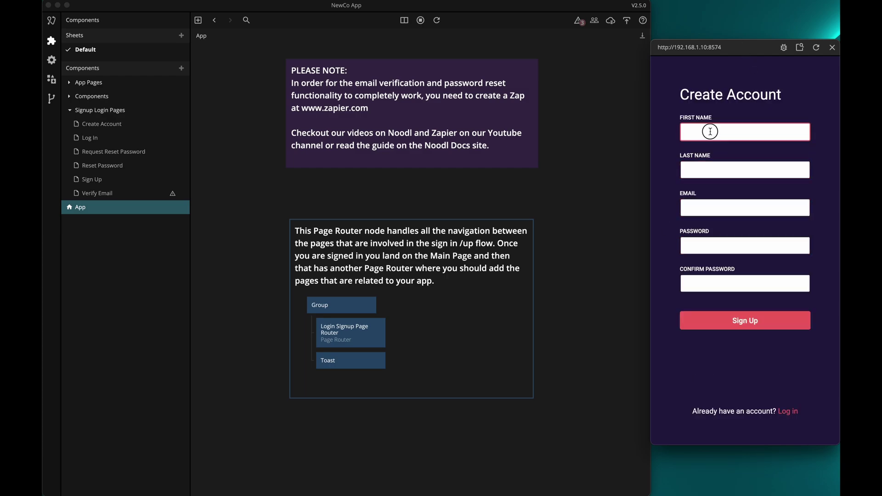
key("Tab")
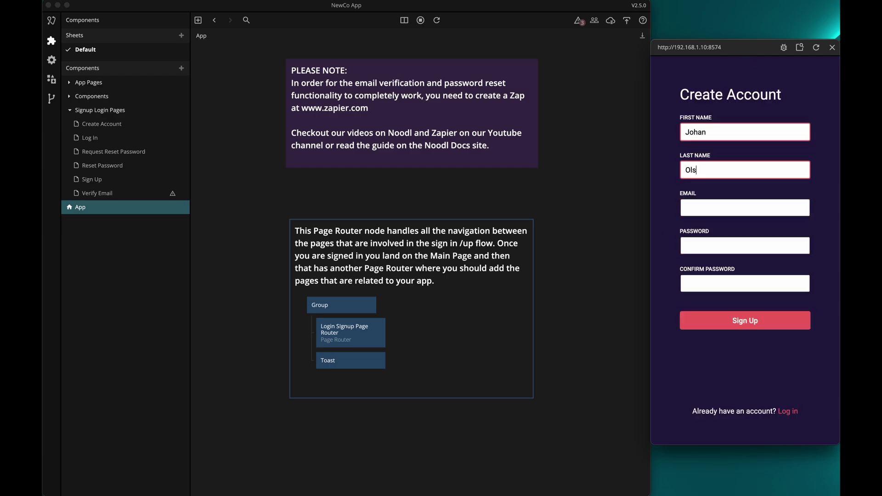
key("Tab")
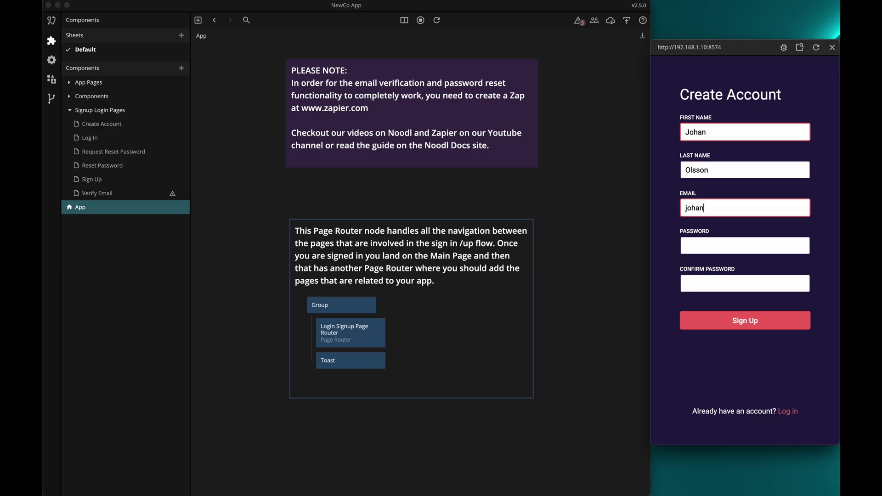
left_click(685, 245)
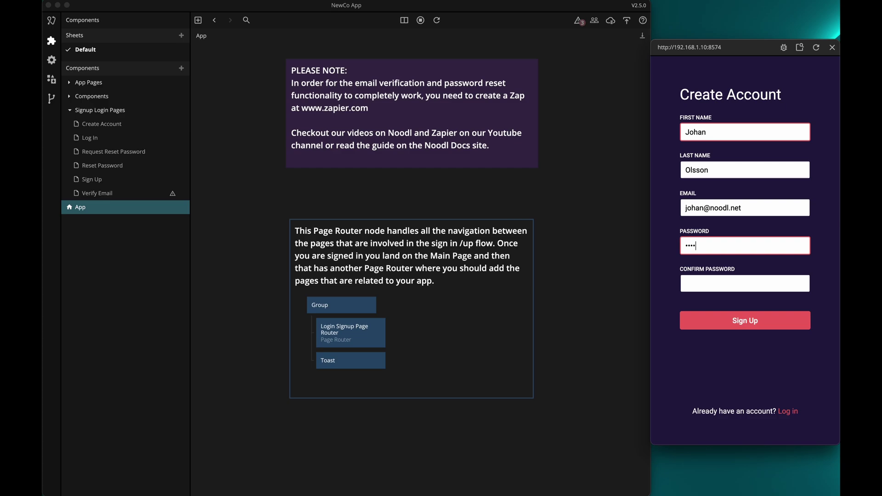
left_click(686, 284)
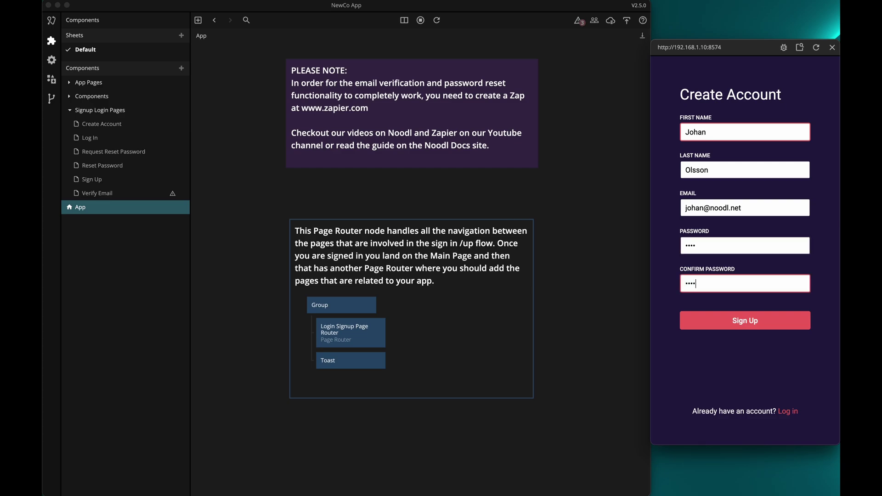
left_click(754, 323)
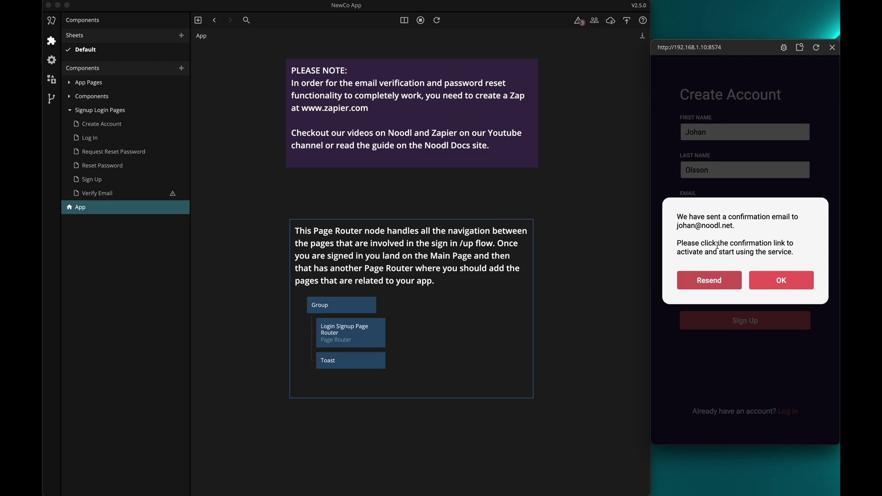
left_click(784, 282)
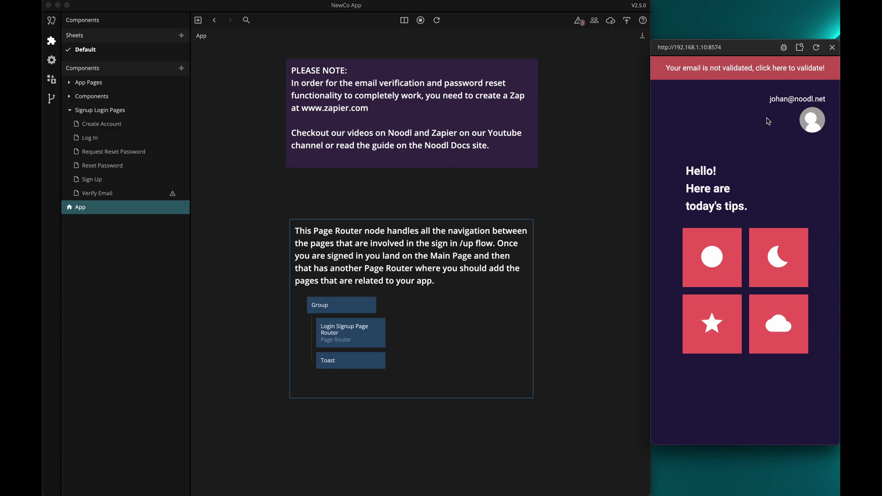
- Open My profile from the preview avatar, start a picture upload, and cancel the file dialog
left_click(812, 121)
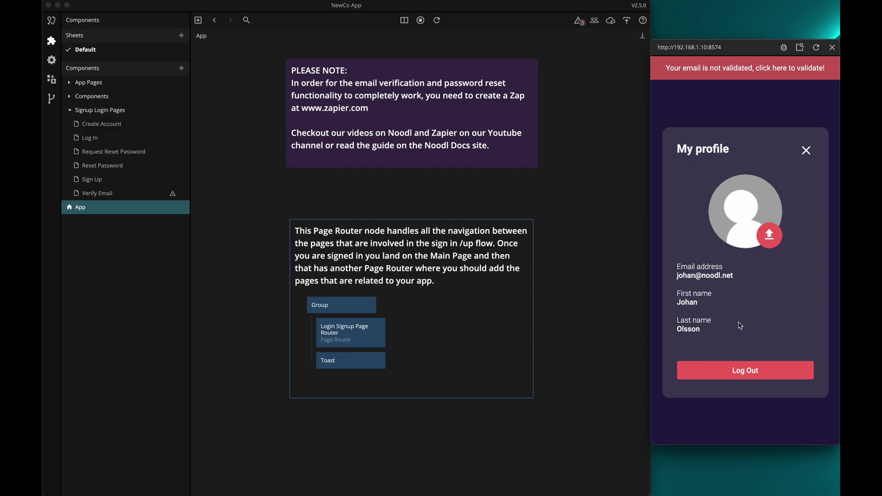
left_click(769, 235)
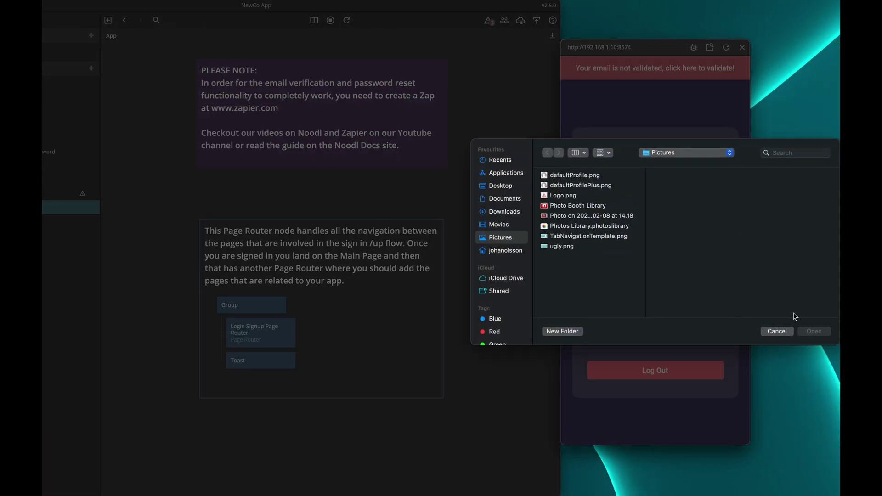
left_click(783, 332)
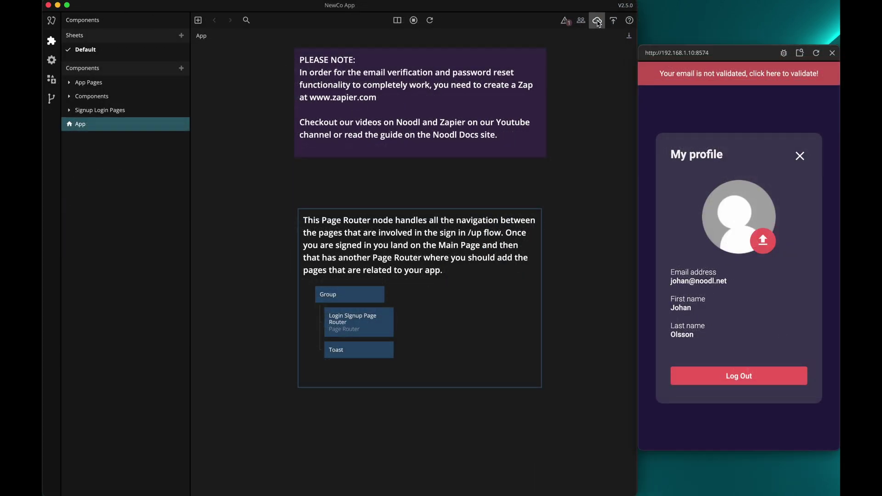
- Check the new account's User row in the Parse Dashboard (emailVerified False), then close the dashboard and Cloud Services
left_click(597, 22)
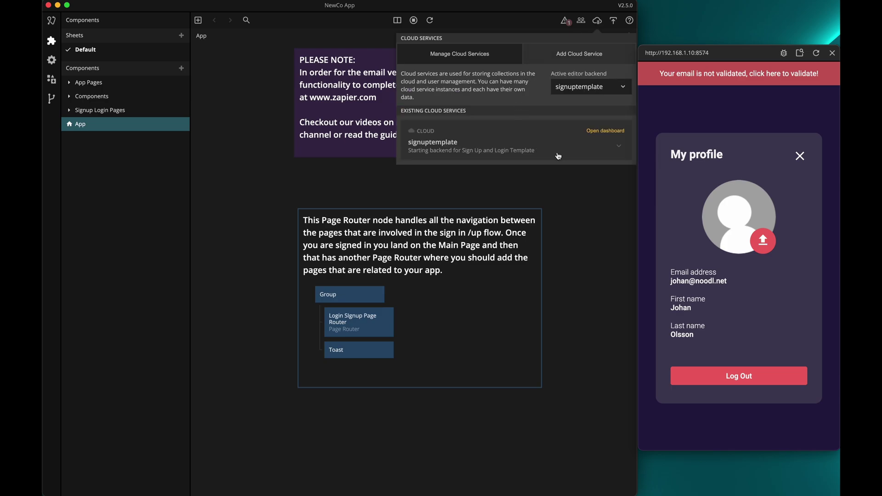
left_click(605, 131)
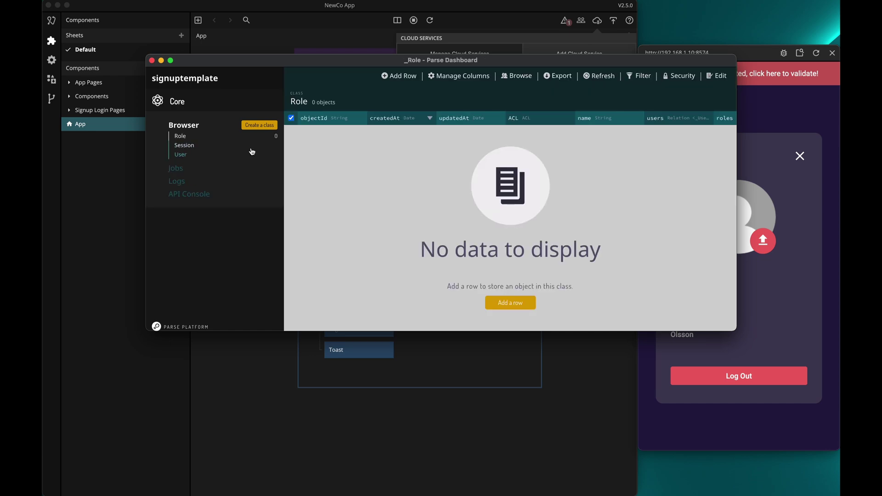
left_click(179, 157)
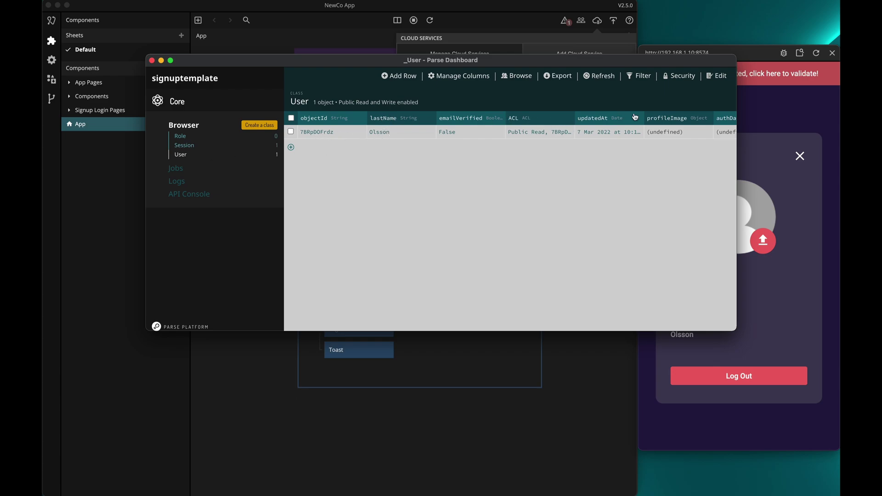
scroll(677, 122, "right", 10)
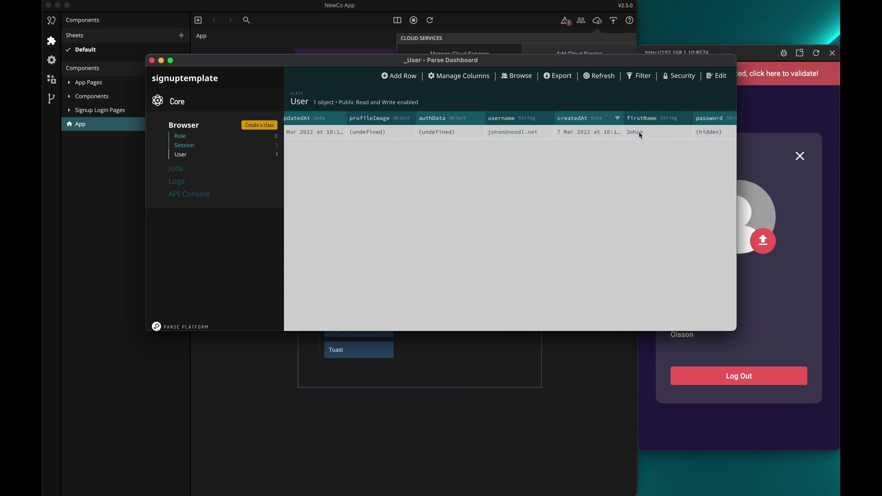
scroll(645, 129, "right", 5)
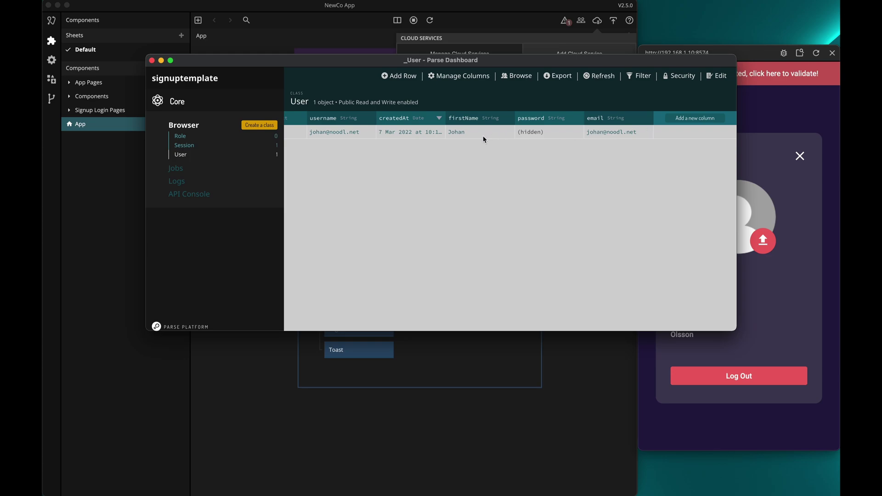
left_click(151, 60)
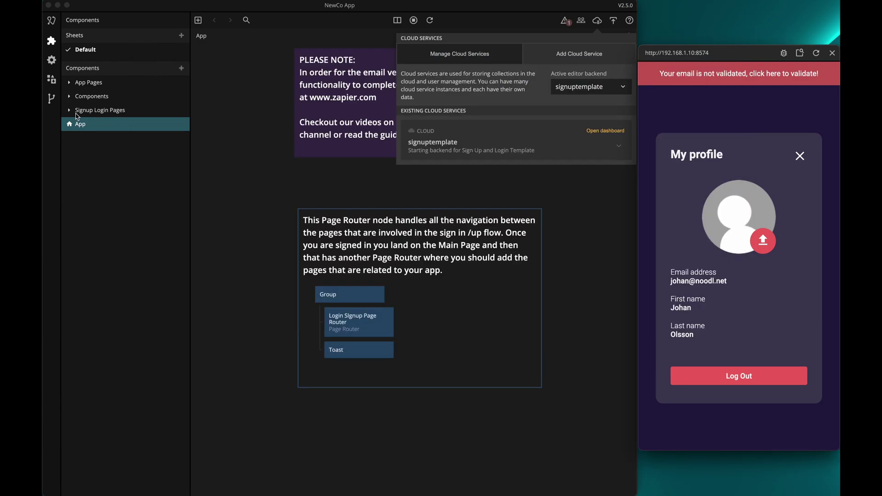
left_click(69, 112)
- Review the Reset Password and Verify Email page logic under Signup Login Pages
left_click(70, 111)
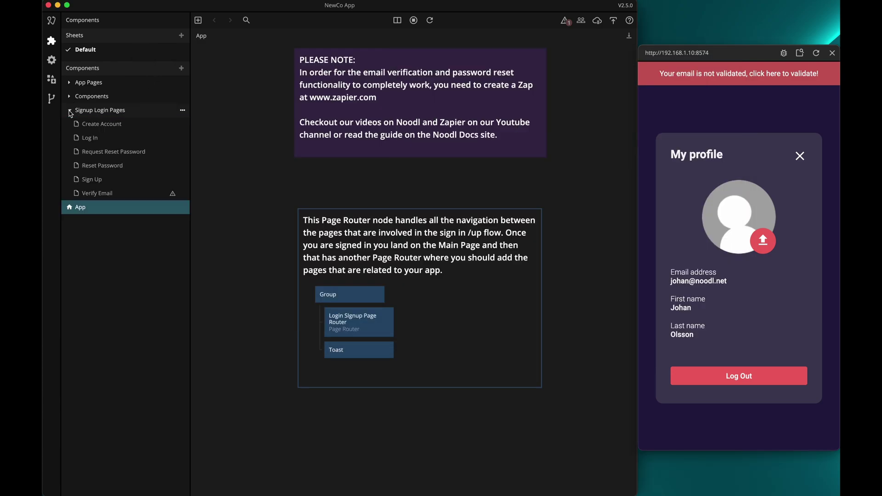
left_click(95, 168)
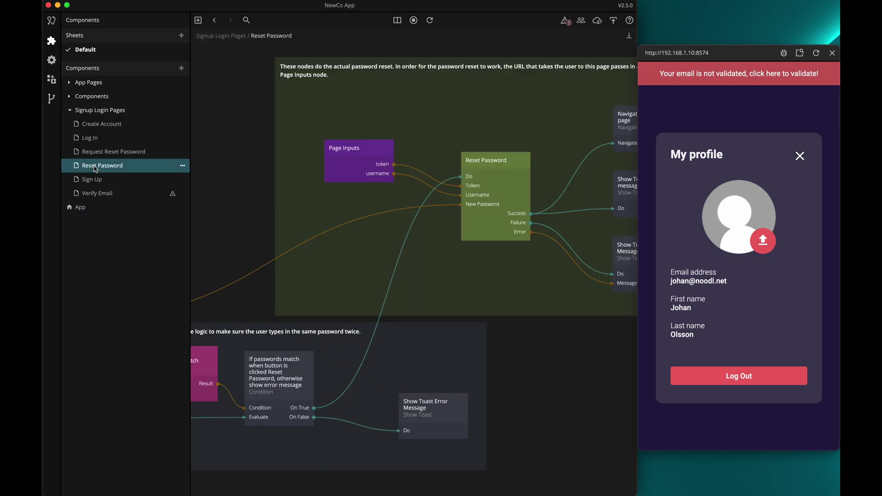
scroll(274, 254, "down", 5)
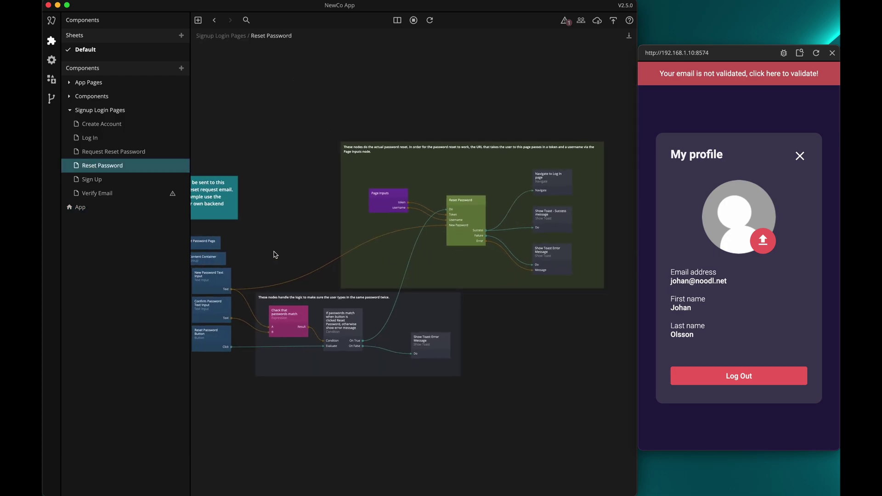
left_click_drag(275, 255, 437, 193)
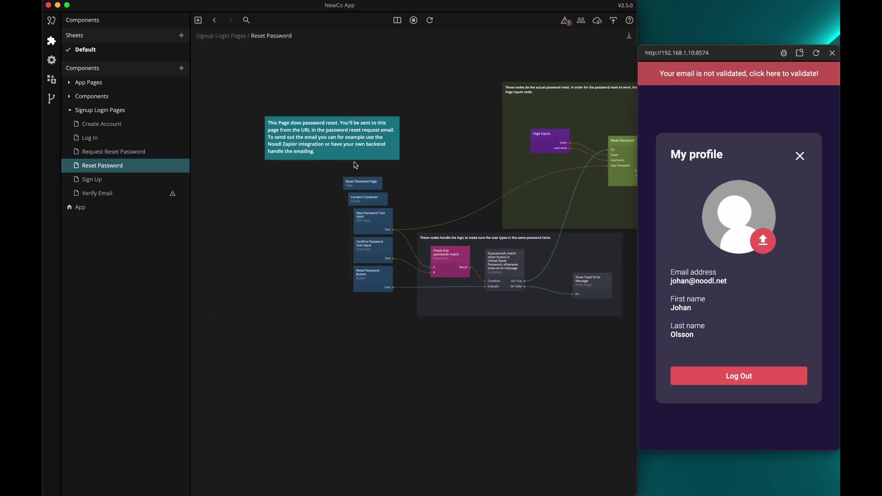
left_click(94, 193)
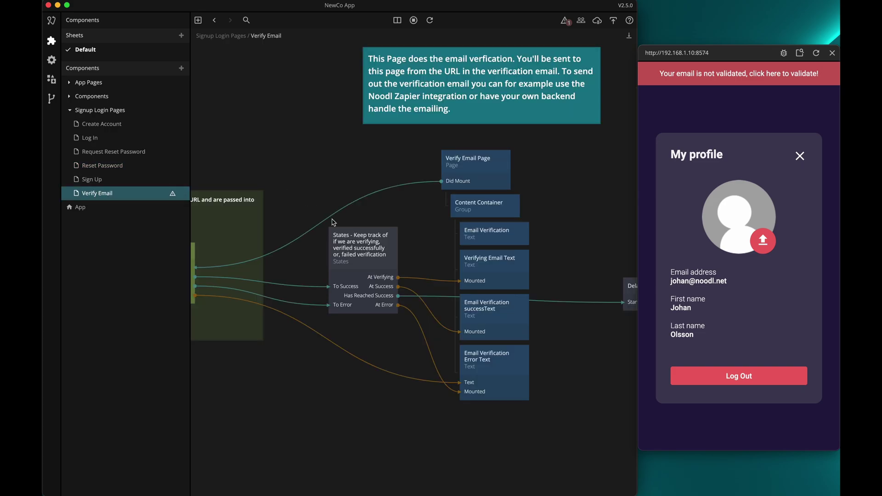
scroll(333, 222, "down", 5)
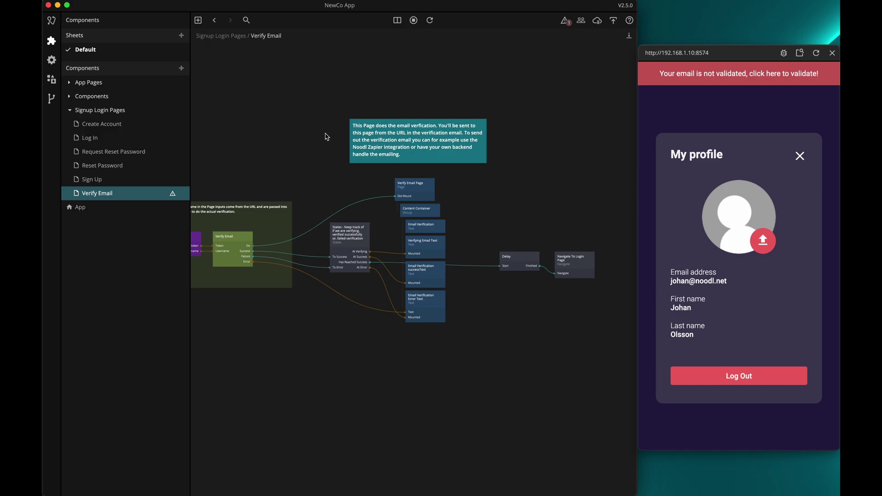
- Review the Request Reset Password page, then open the Email Verification Banner component graph
left_click(98, 156)
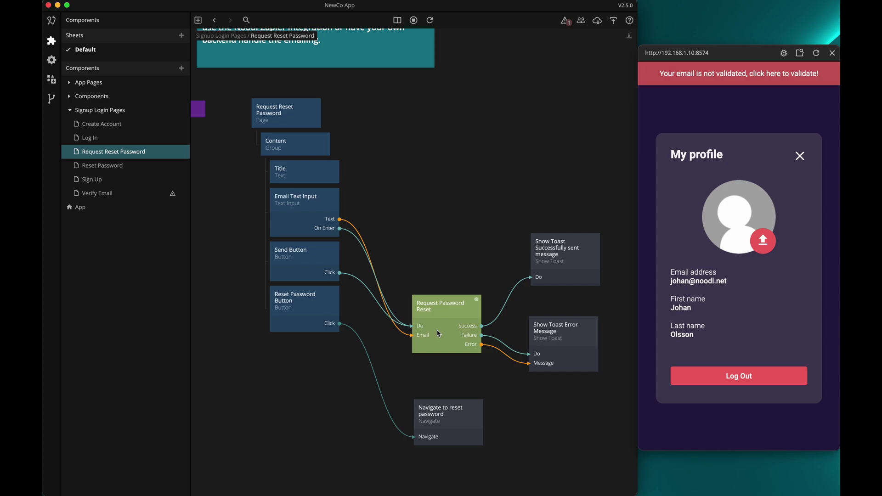
left_click(70, 97)
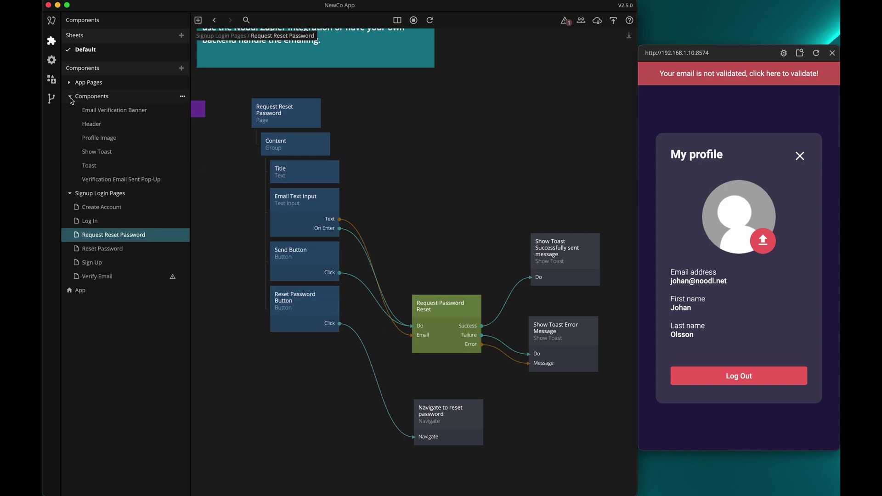
left_click(96, 111)
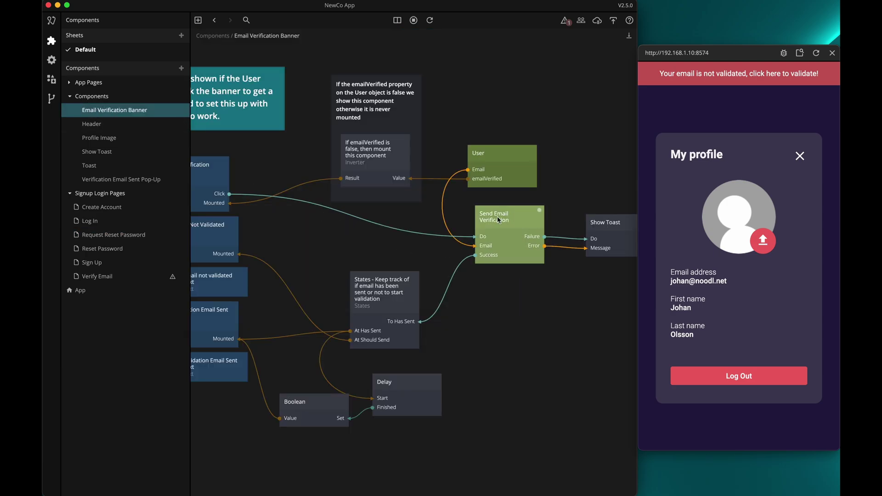
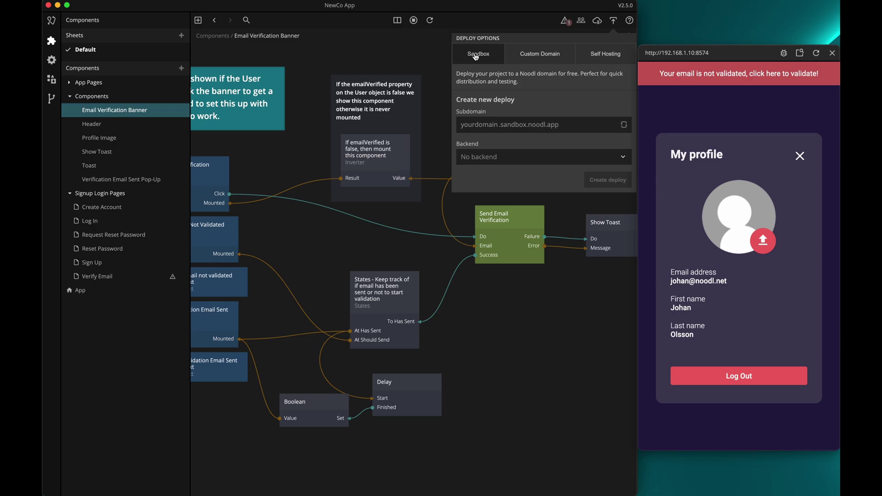
- Create a sandbox deploy at flawless-multiply.sandbox.noodl.app using the signuptemplate backend and open it
left_click(625, 127)
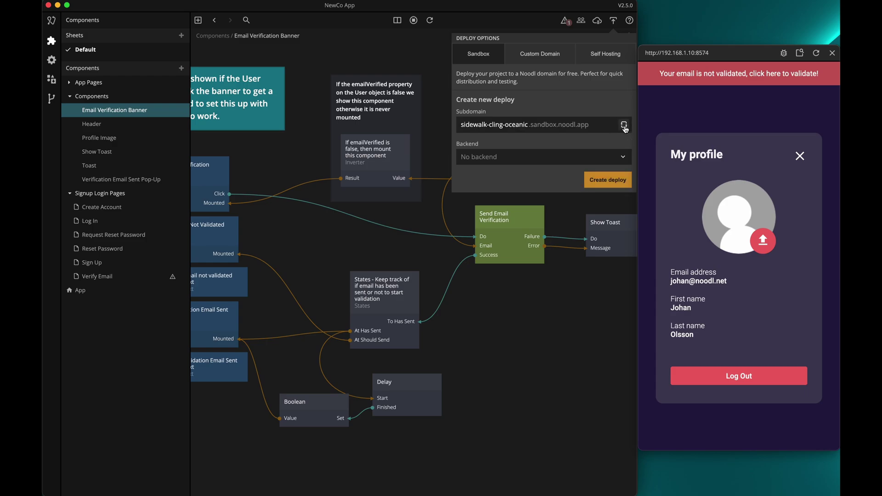
left_click(624, 127)
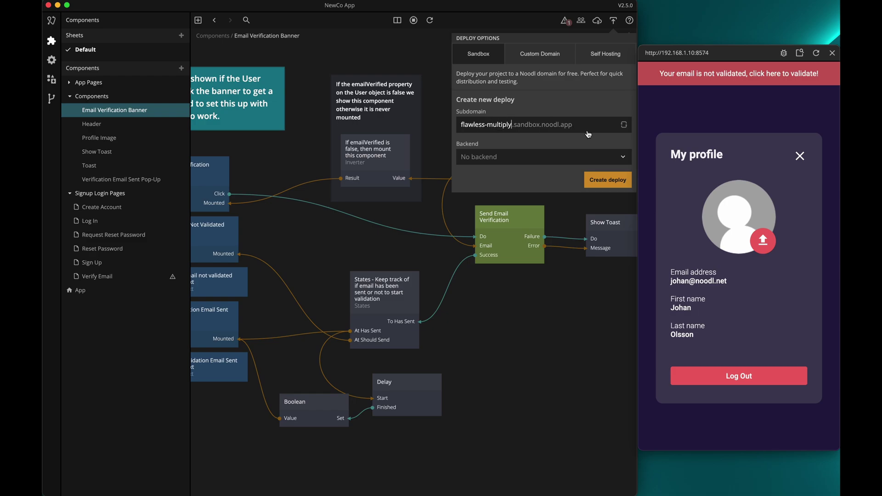
left_click(625, 160)
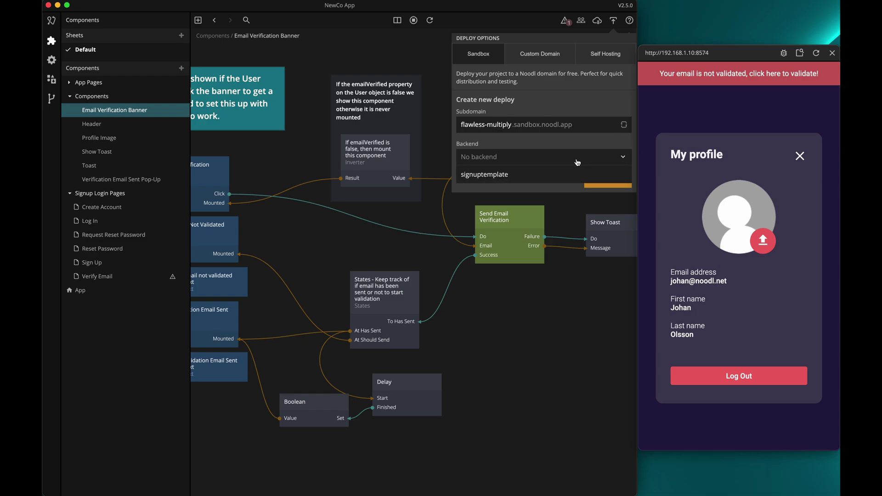
left_click(490, 174)
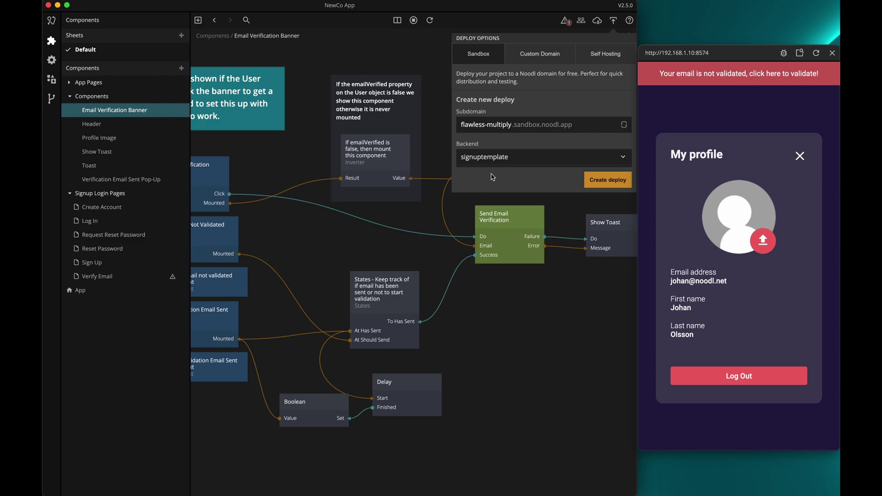
left_click(611, 183)
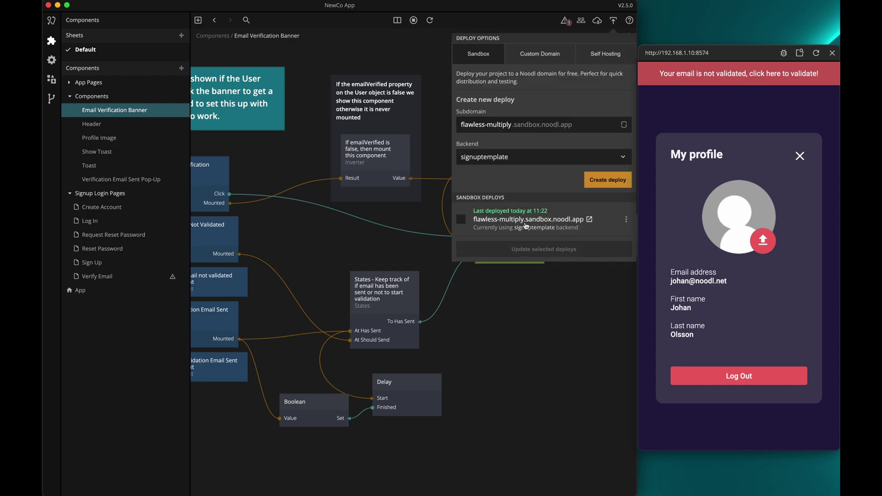
left_click(589, 219)
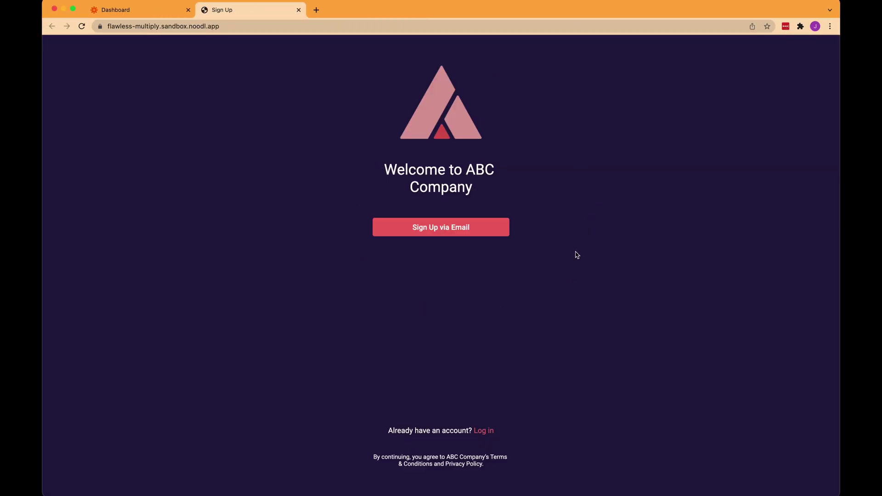
- Browse the deployed app's Create Account and Log In pages, then return to the Zapier dashboard
left_click(434, 229)
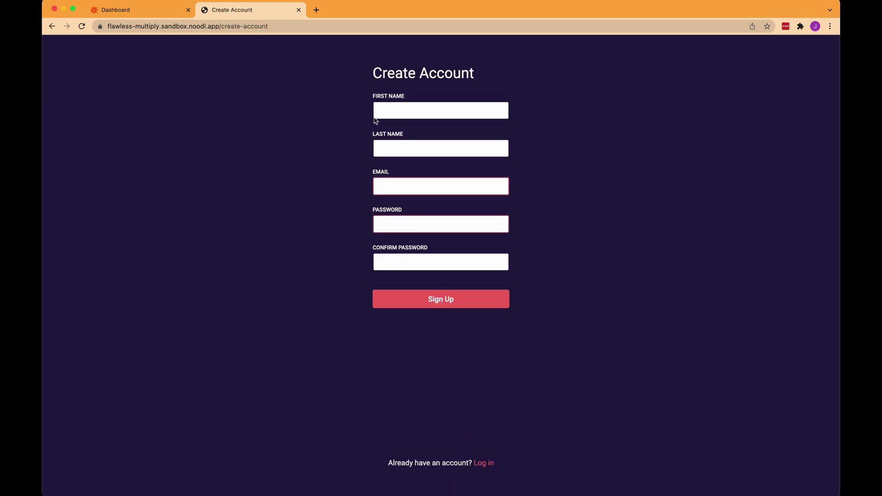
left_click(483, 464)
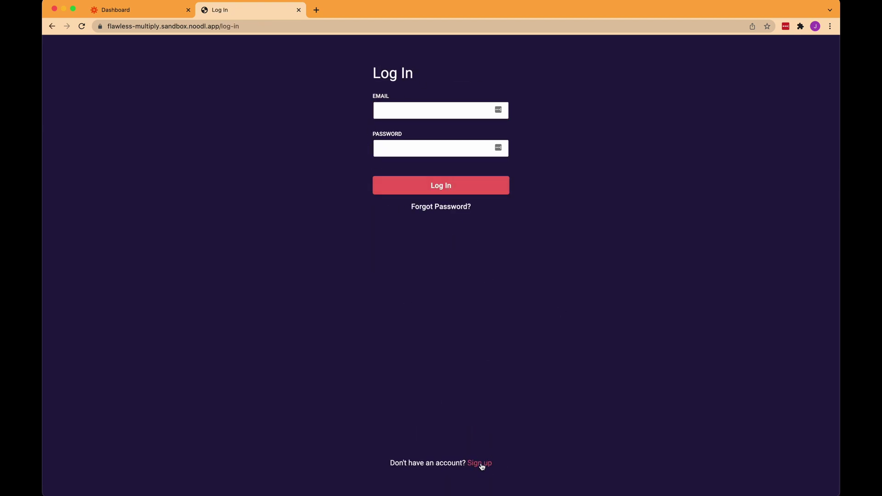
left_click(479, 463)
left_click(436, 229)
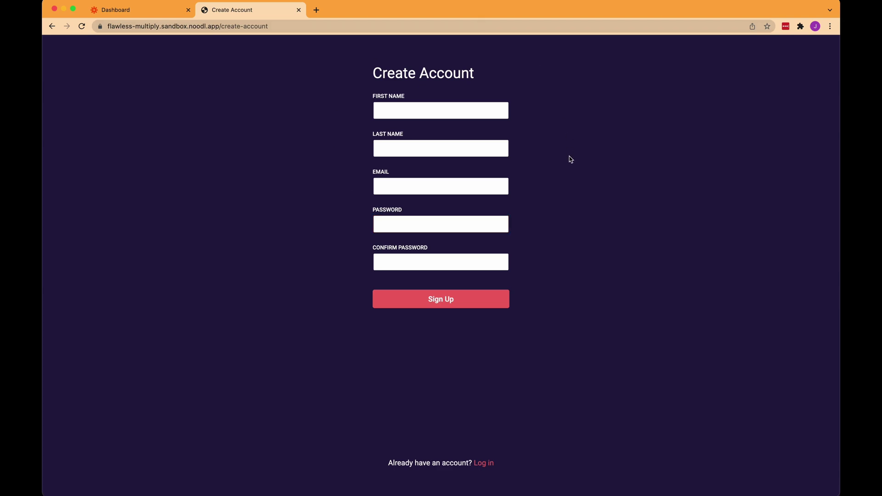
left_click(487, 463)
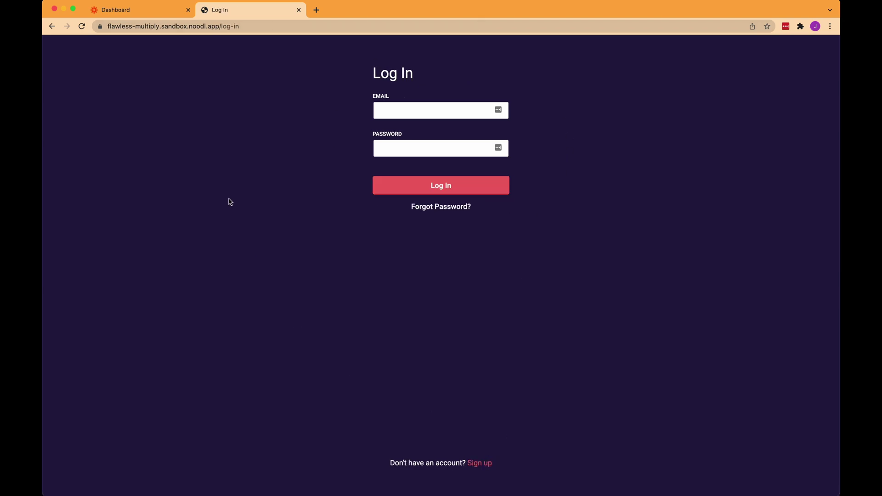
left_click(115, 13)
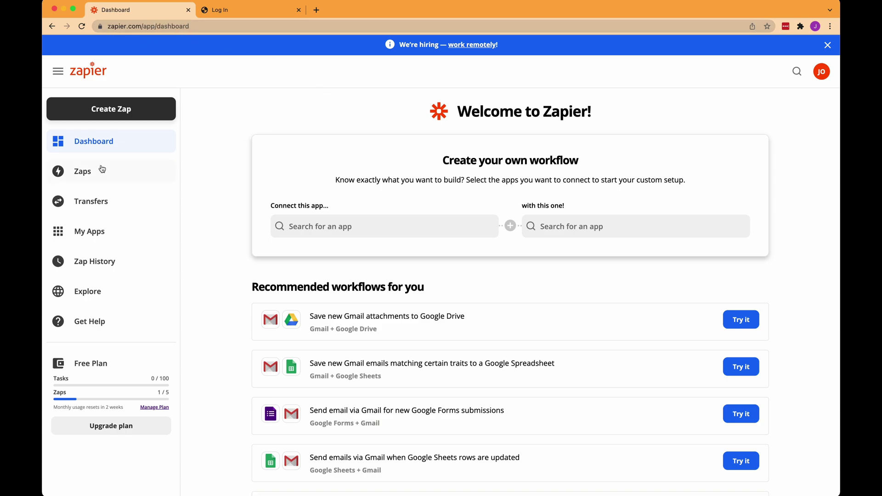
- Create a new zap named NewCoEmailVerification
left_click(85, 171)
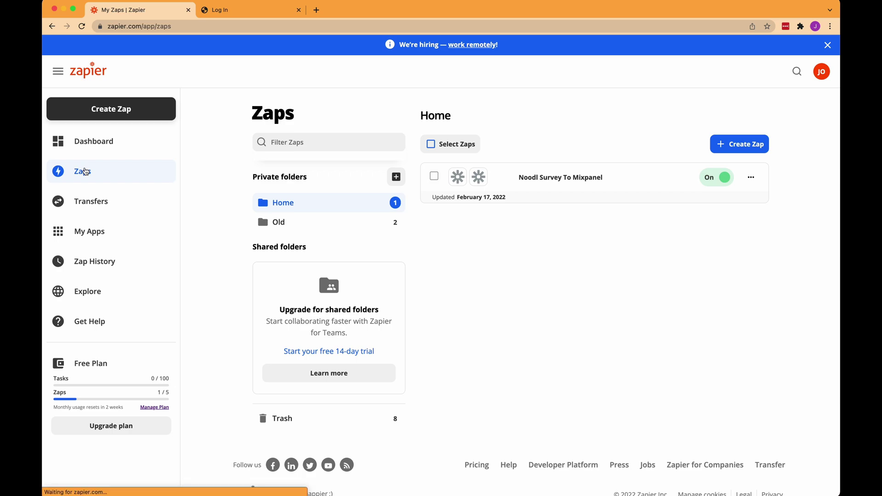
left_click(743, 144)
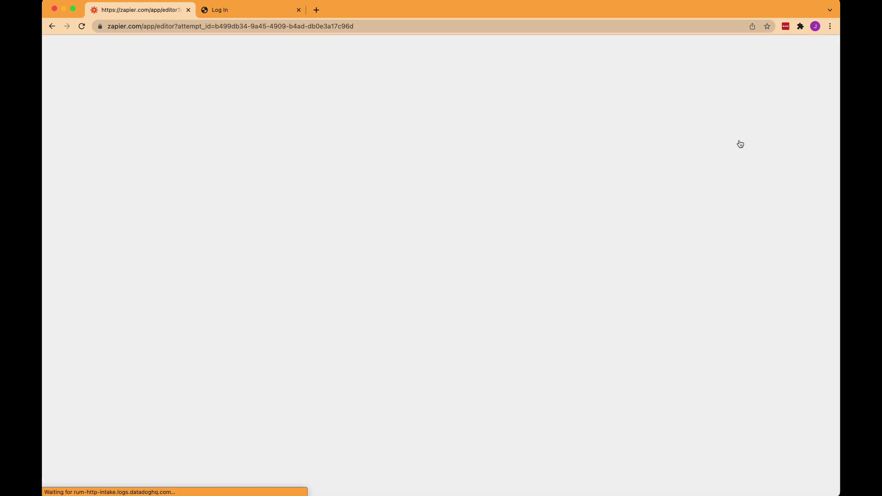
left_click(103, 67)
type("NewCoEma")
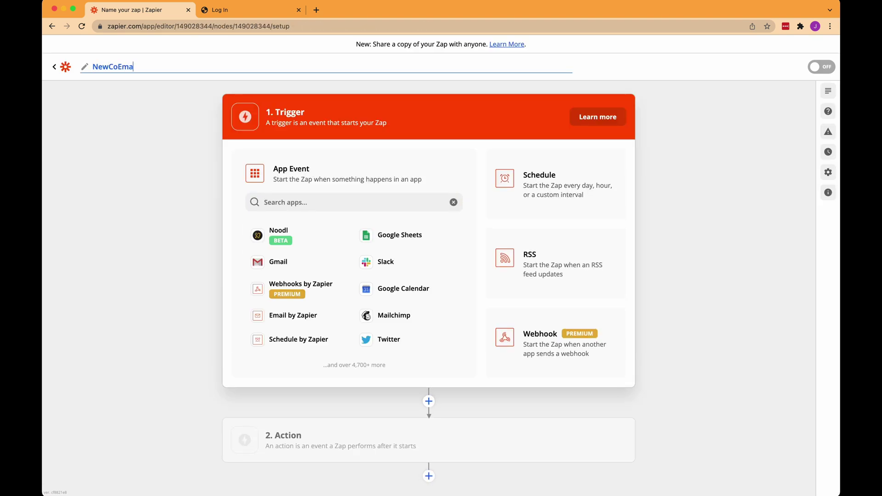
type("ilVerification")
- Set the zap's trigger to Noodl's Verification Email Requested event
left_click(275, 203)
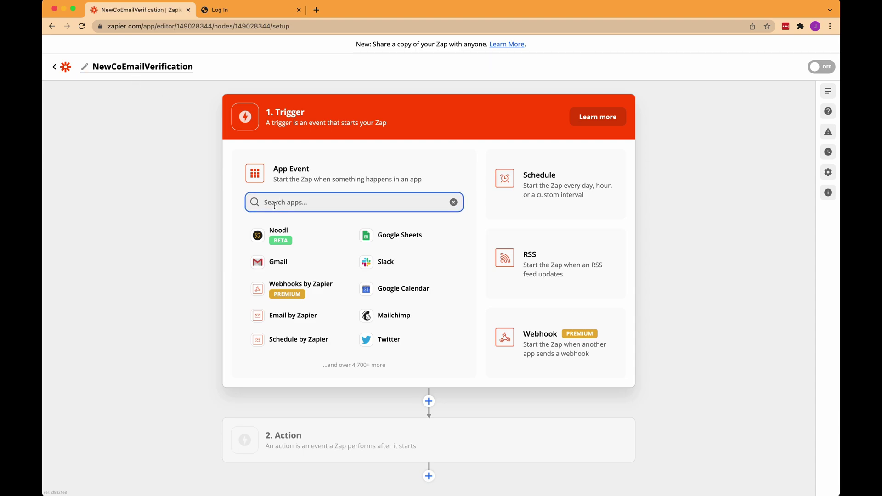
type("Nood")
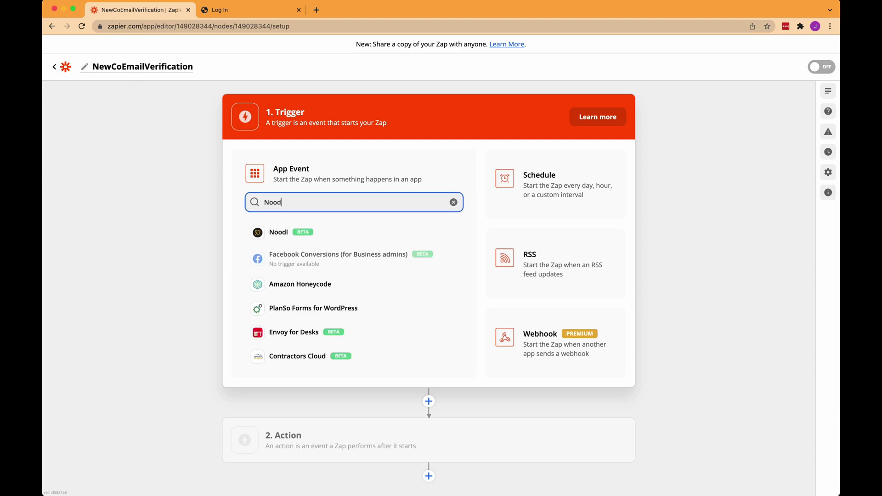
left_click(277, 232)
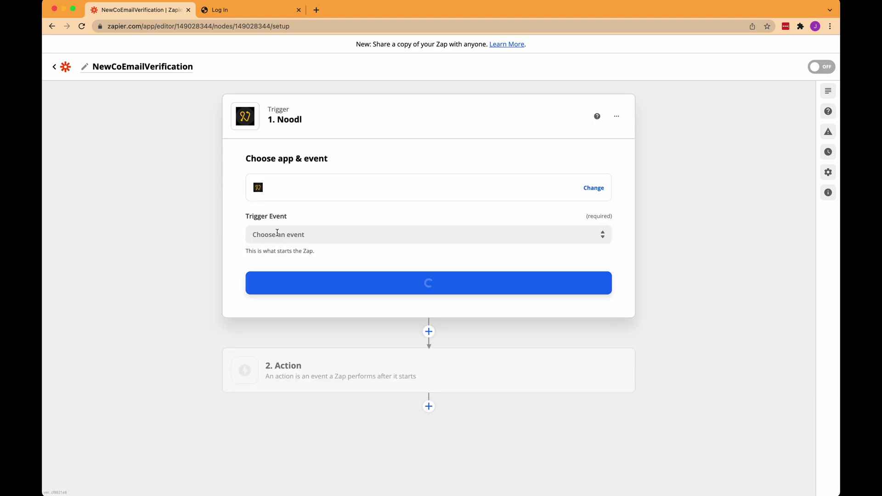
left_click(303, 234)
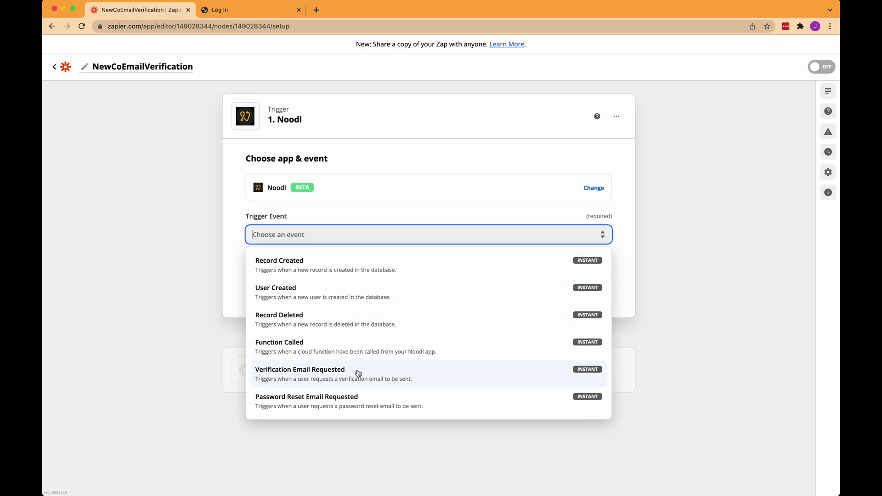
left_click(329, 372)
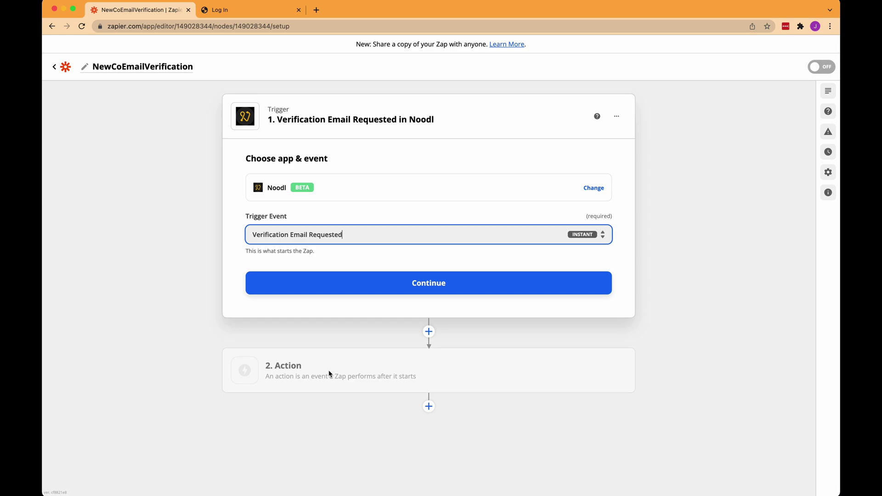
left_click(414, 283)
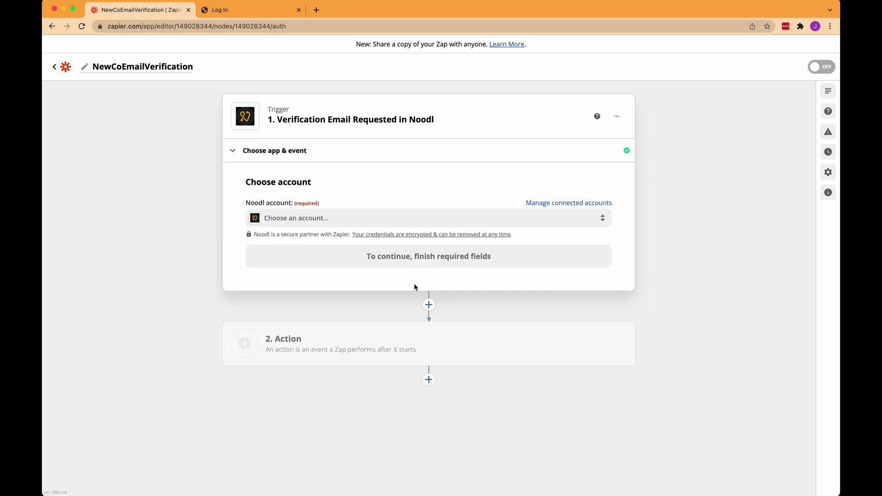
- Choose '+ Connect a new account' for Noodl to bring up the endpoint and master key form
left_click(299, 218)
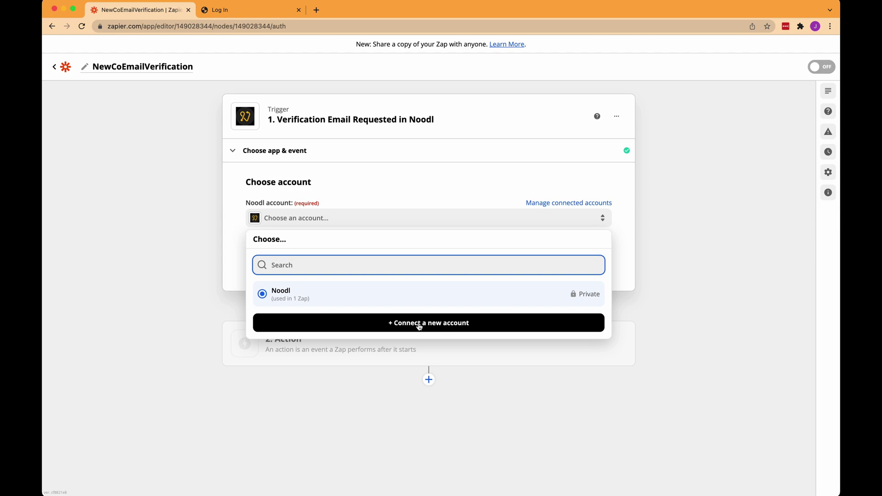
left_click(419, 323)
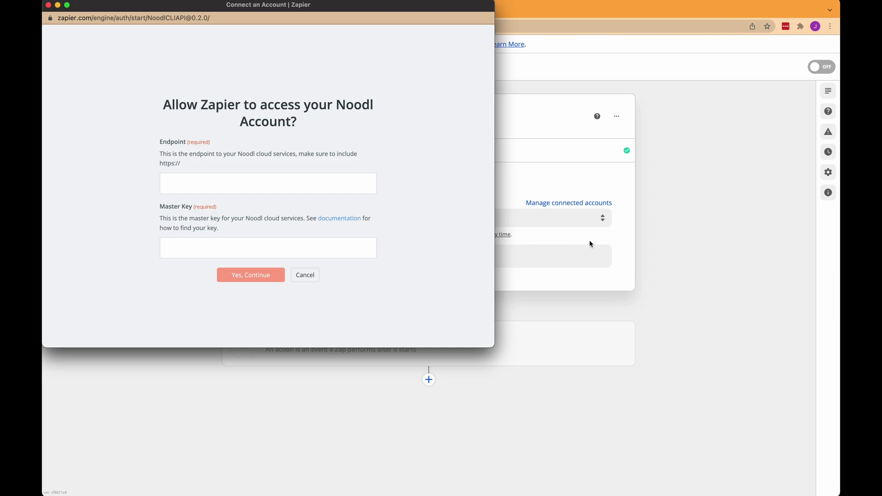
key("ctrl+Right")
- Copy the signuptemplate backend's endpoint URL from Noodl's Cloud Services settings
left_click(532, 302)
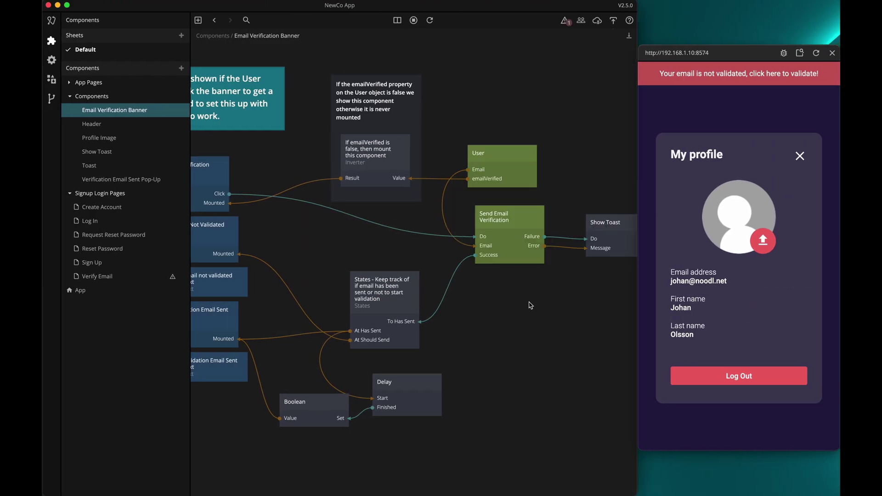
left_click(597, 21)
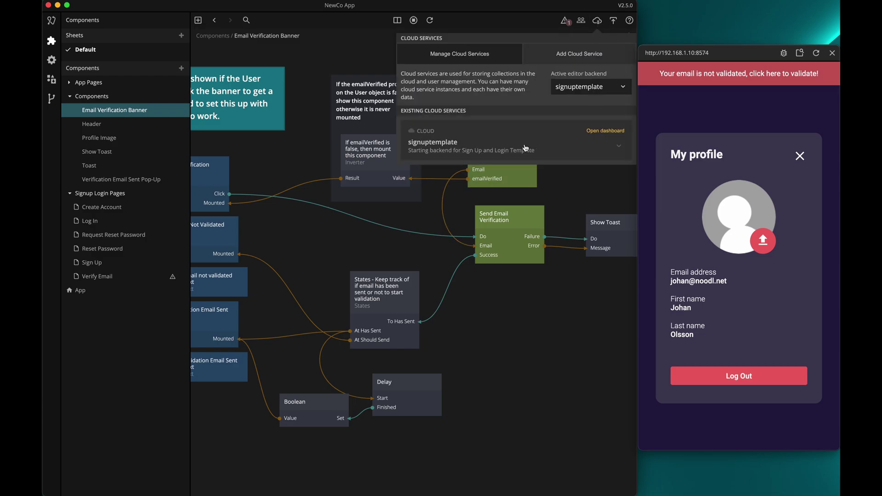
left_click(620, 149)
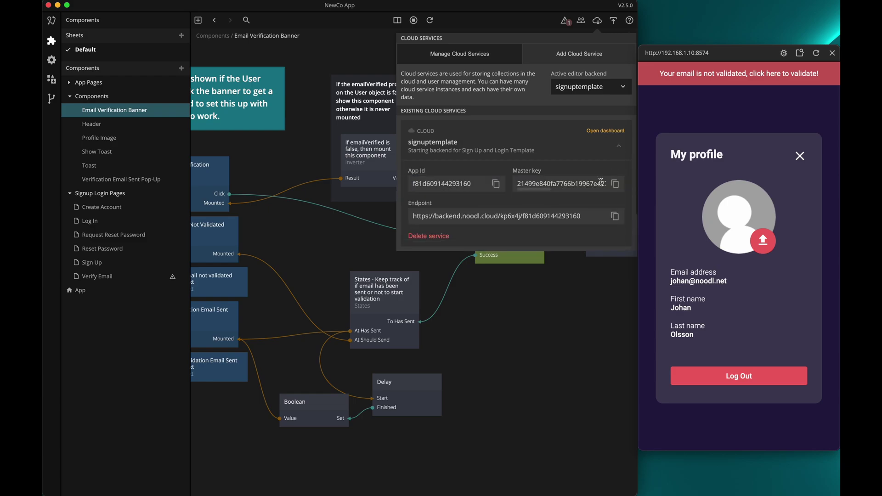
left_click(615, 216)
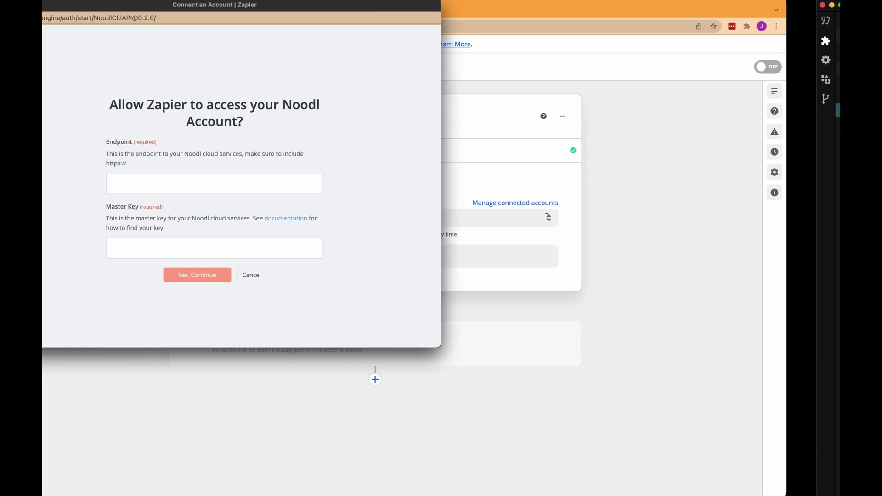
left_click(178, 184)
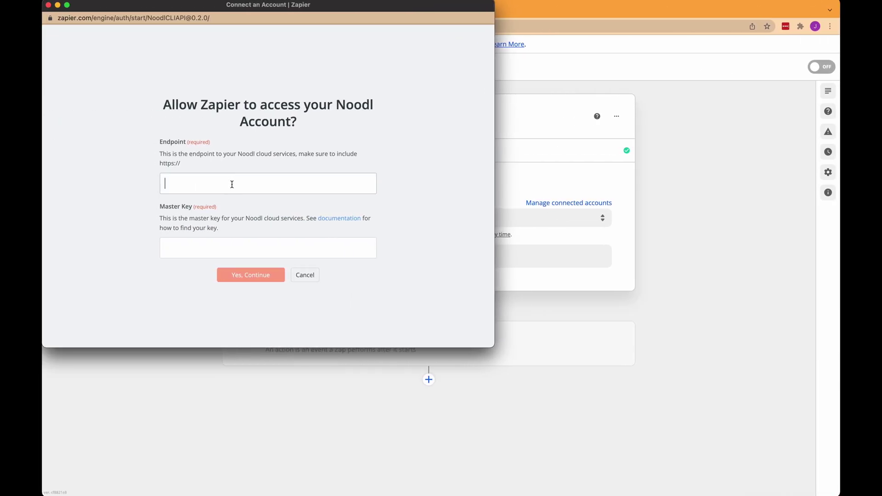
- Paste the endpoint URL and master key into Zapier's Noodl connection form and submit it
key("super+v")
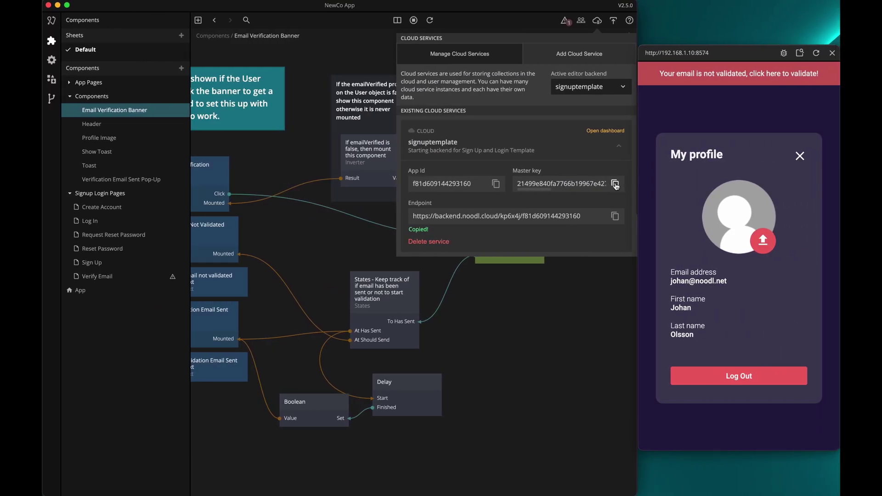
left_click(615, 184)
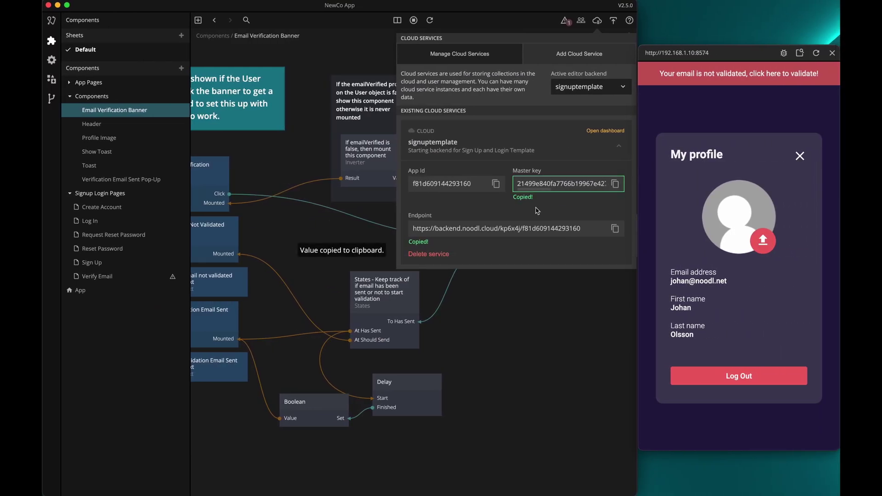
key("ctrl+Left")
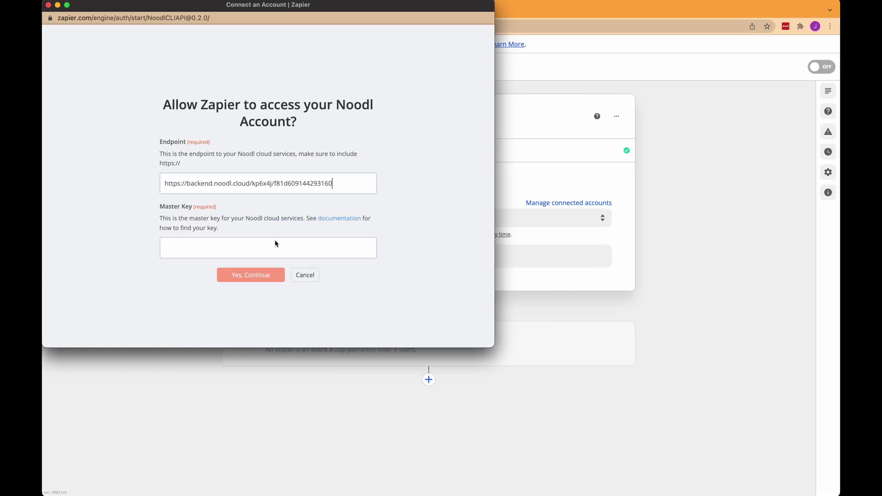
left_click(253, 247)
key("super+v")
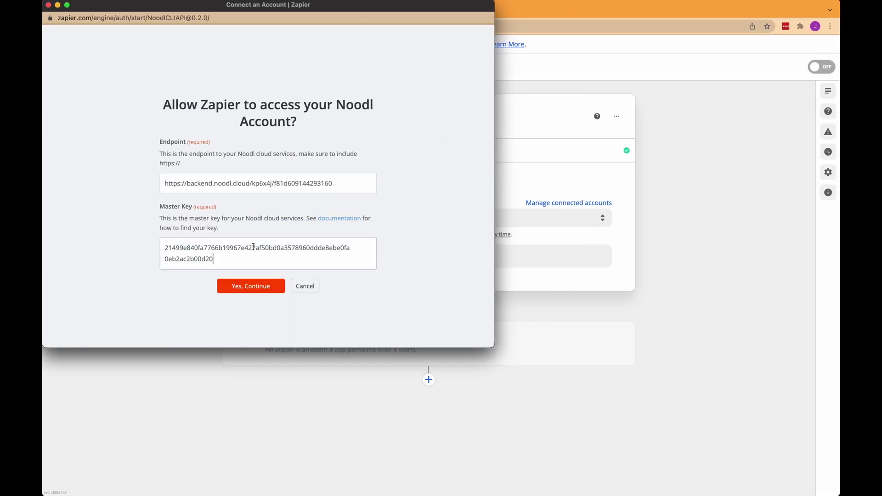
left_click(245, 286)
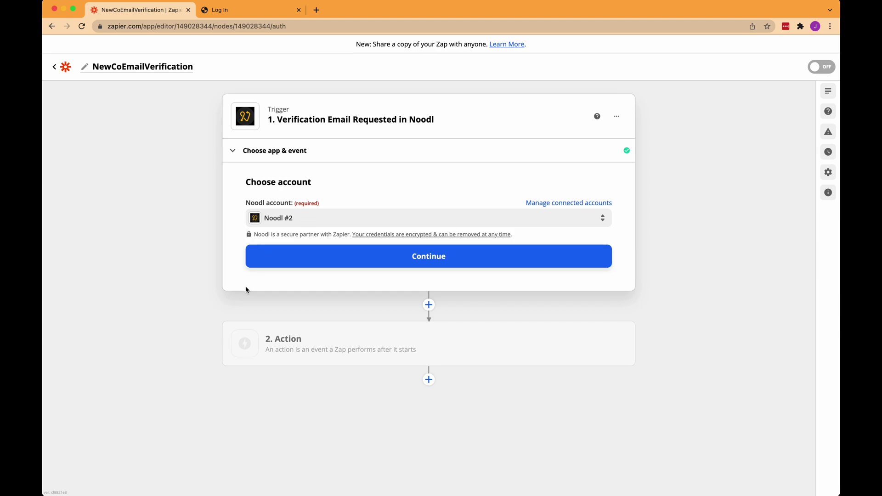
- Confirm the Noodl #2 account and test the trigger to fetch sample token, userId, username and email data
left_click(421, 256)
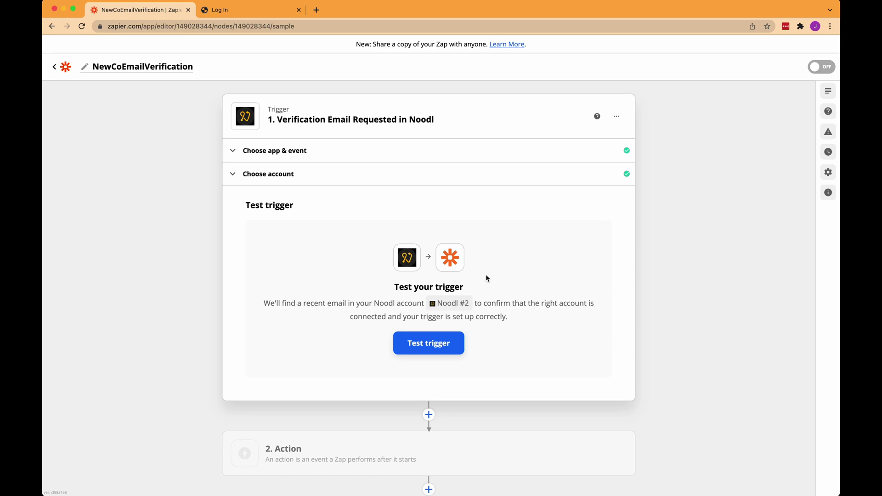
left_click(431, 348)
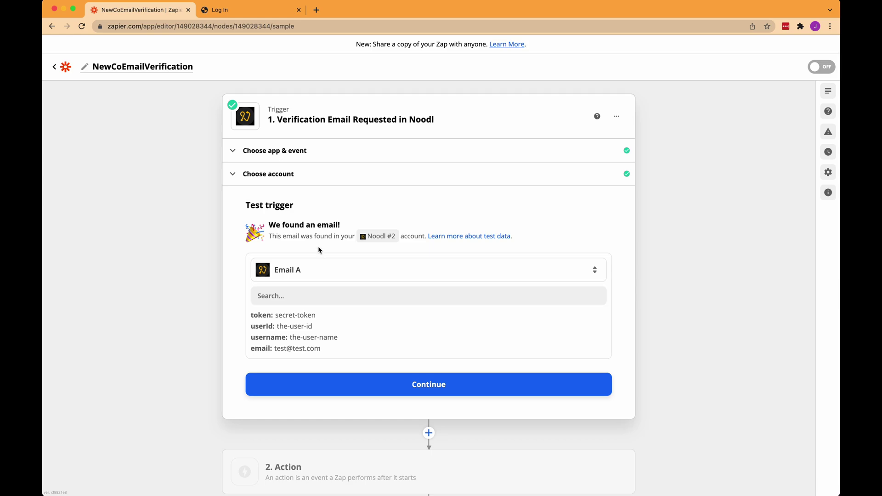
left_click(433, 385)
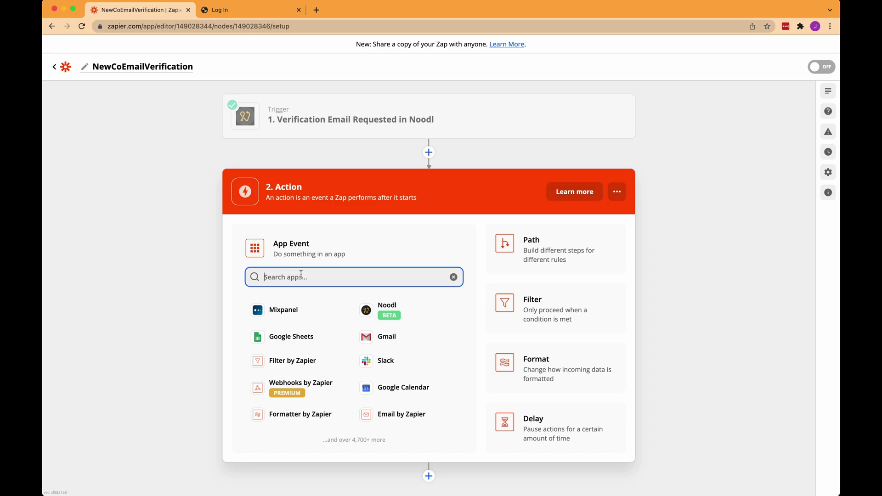
- Set step 2 to Email by Zapier with the Send Outbound Email event
type("ema")
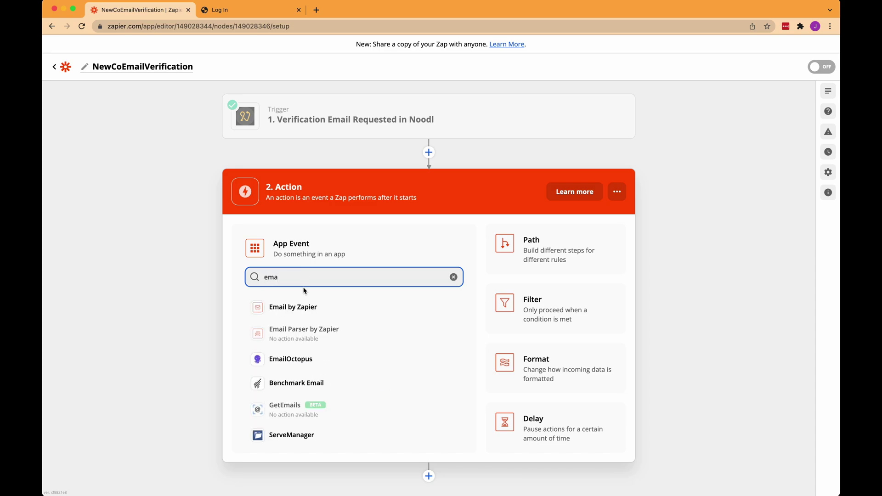
left_click(299, 308)
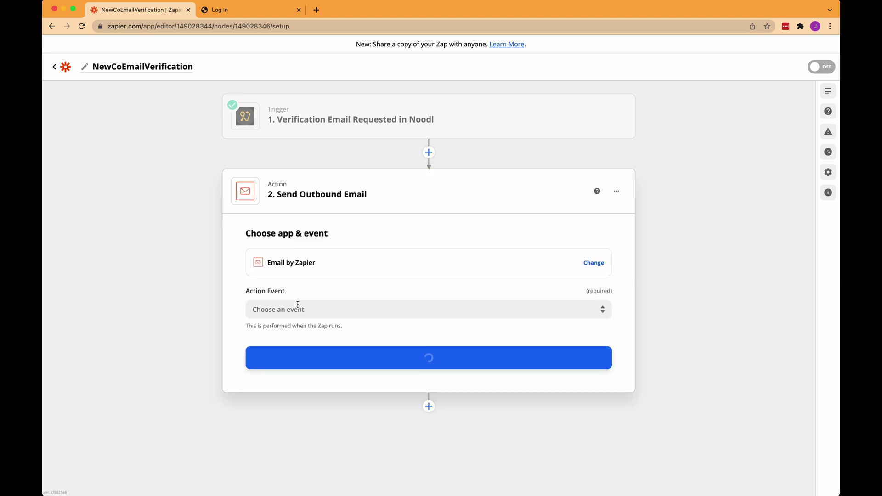
left_click(335, 309)
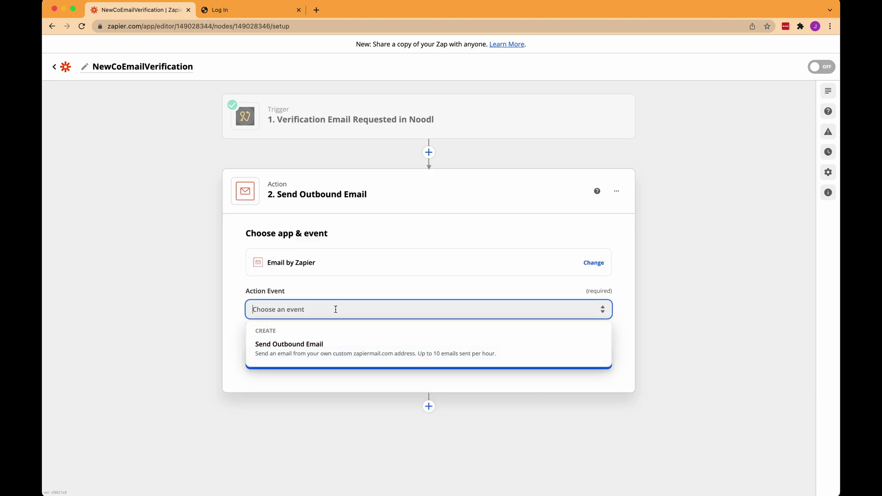
left_click(312, 349)
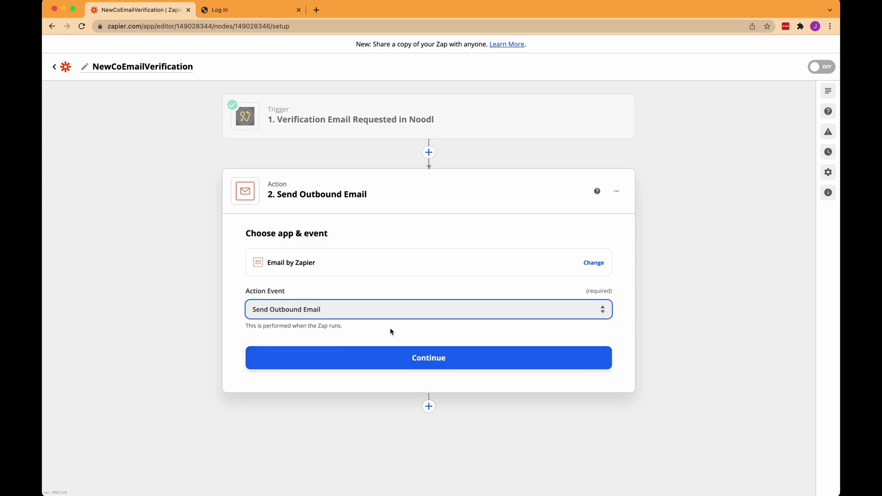
left_click(429, 361)
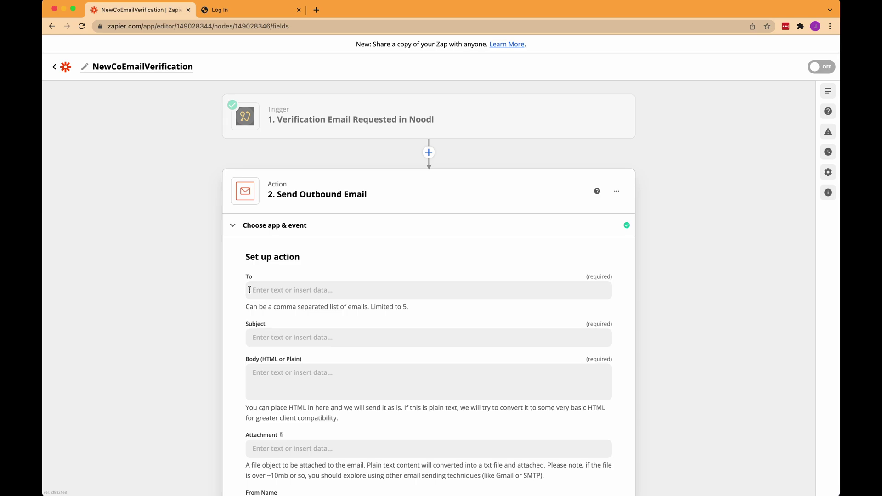
- Map the trigger's Email value into the email's To field
left_click(280, 289)
left_click(280, 289)
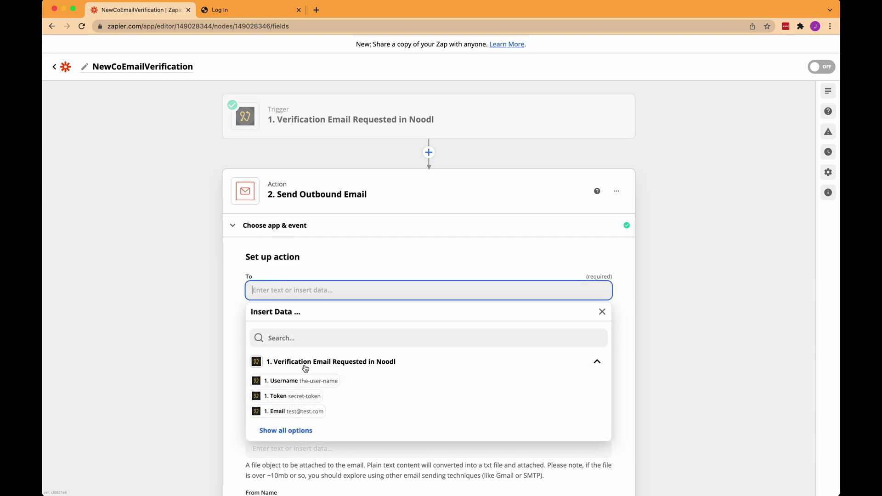
left_click(283, 413)
left_click(238, 317)
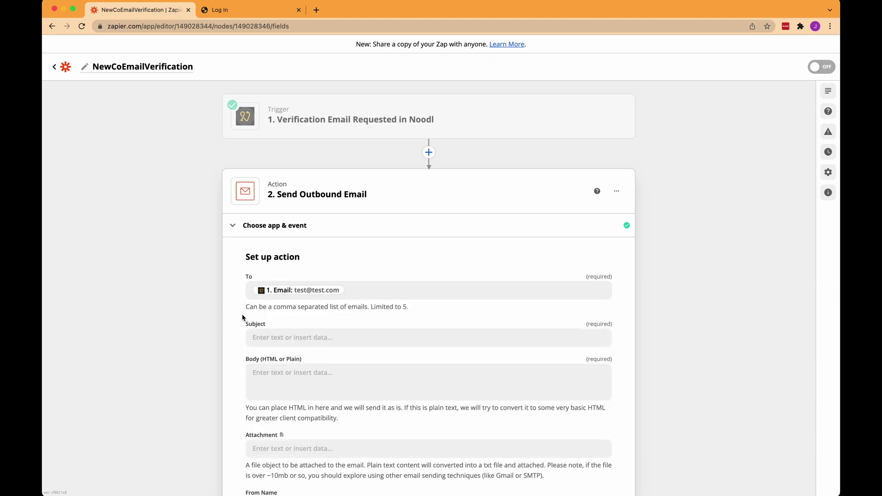
- Enter subject 'NewCo Email Verification' and begin the body with 'Click this link to verify email:'
left_click(259, 336)
type("New")
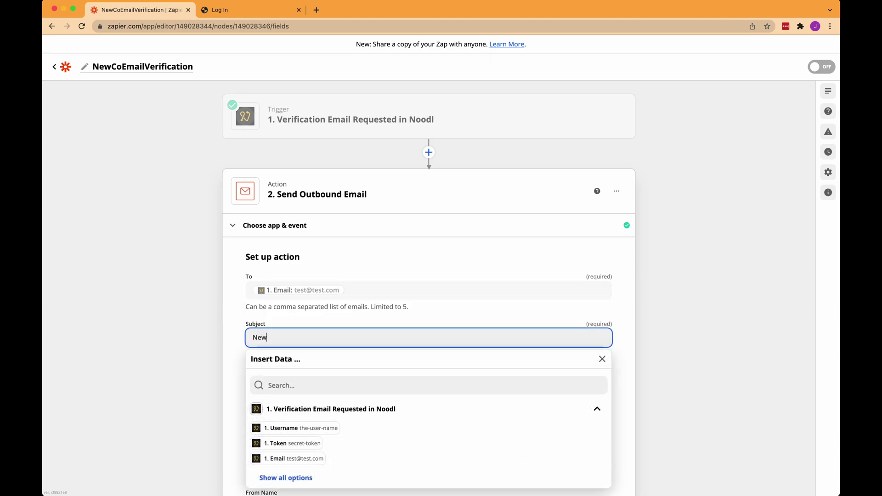
type("Co Email Verification")
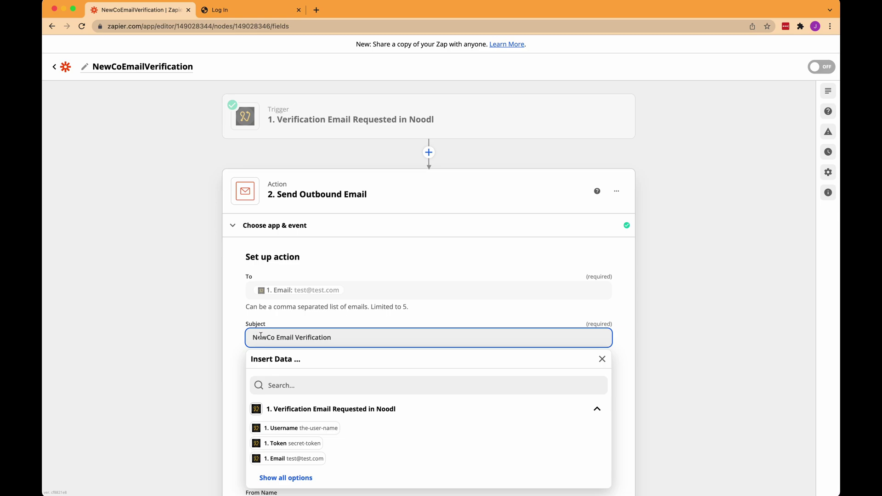
left_click(307, 319)
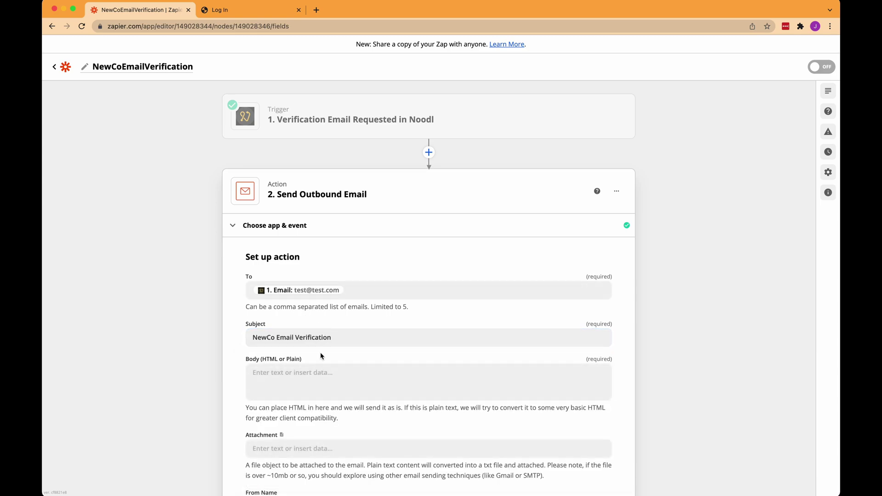
left_click(263, 370)
type("Click this lin")
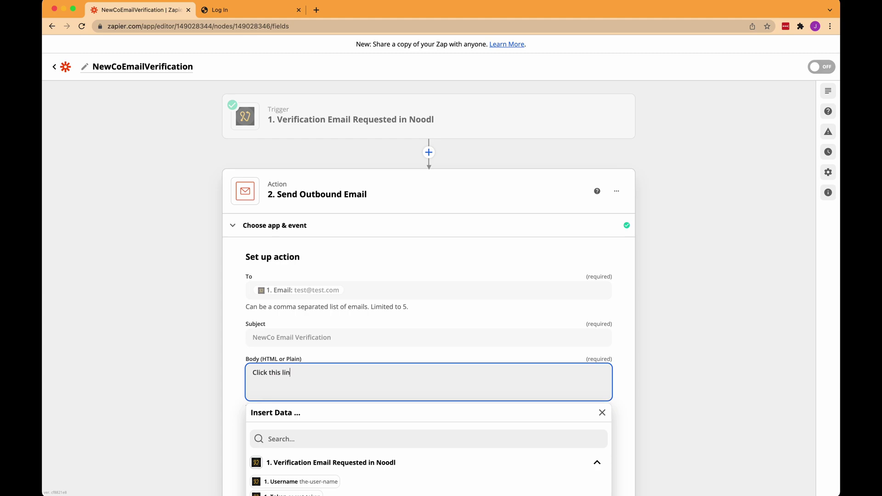
type("k to verify email:")
left_click(245, 10)
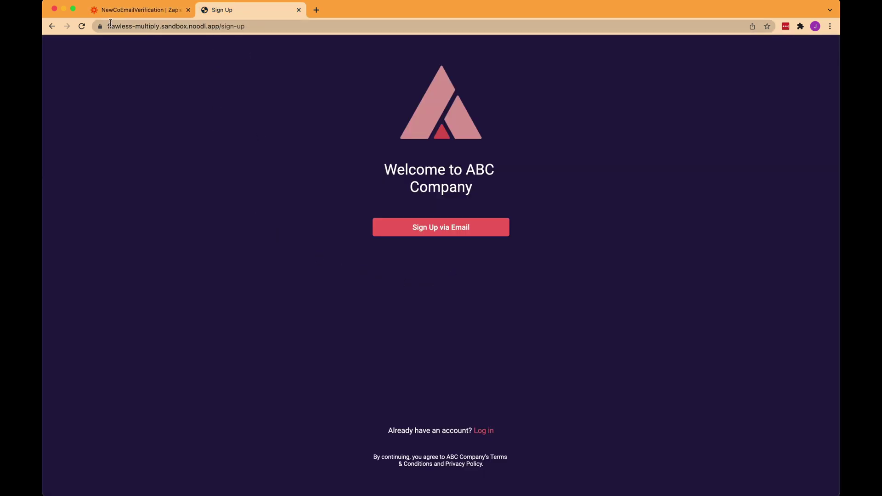
left_click(220, 26)
left_click_drag(220, 26, 80, 21)
key("super+c")
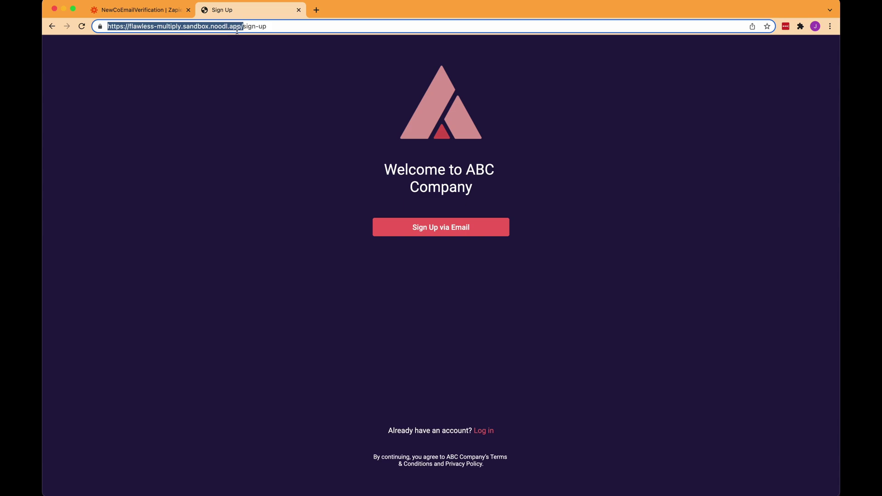
left_click(142, 9)
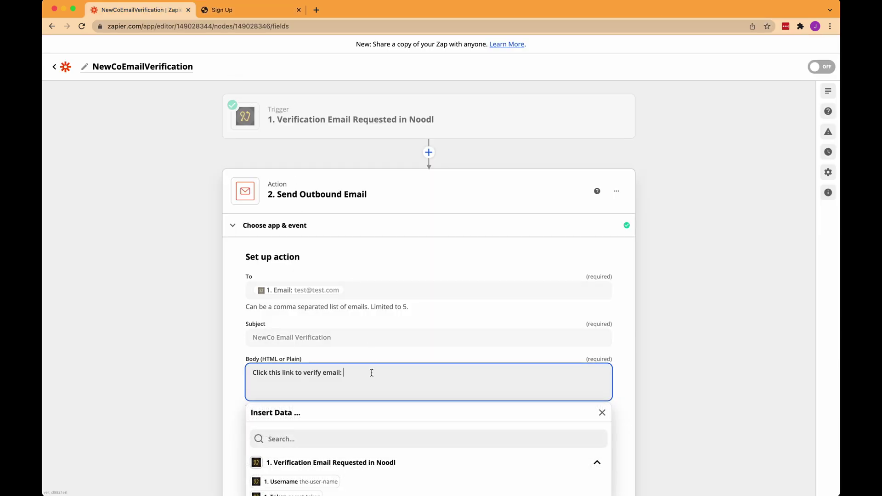
key("super+v")
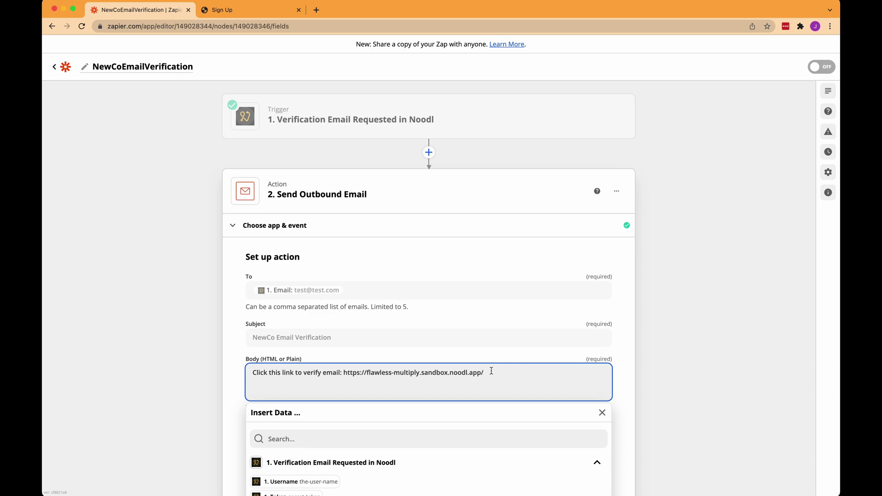
key("ctrl+Right")
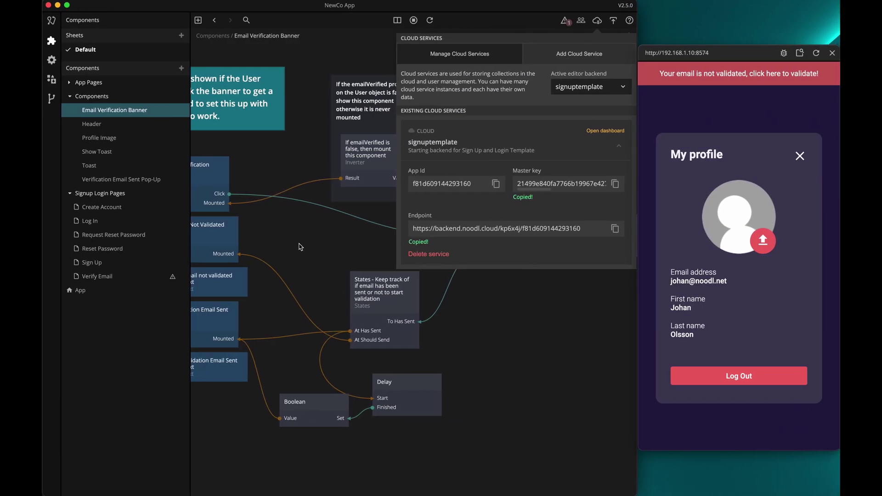
- Open the Verify Email page graph and select its Url Path, verify-email, for copying
left_click(102, 276)
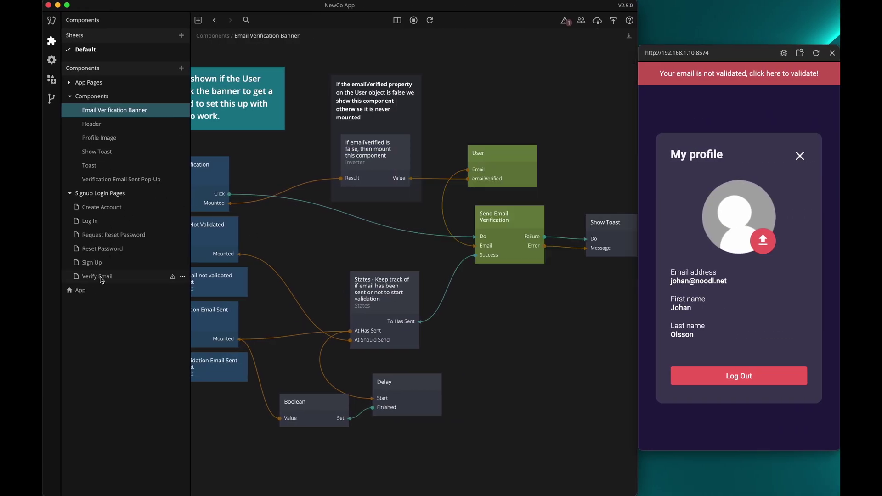
left_click(102, 278)
scroll(371, 325, "up", 5)
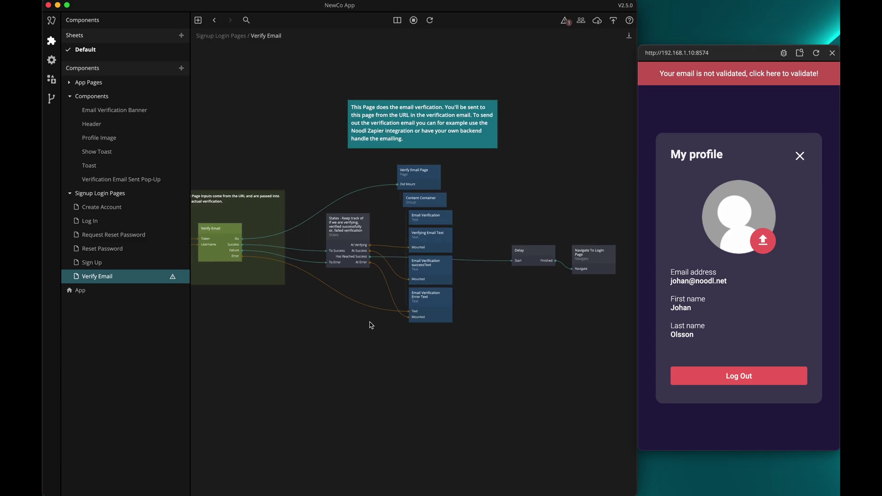
left_click(428, 136)
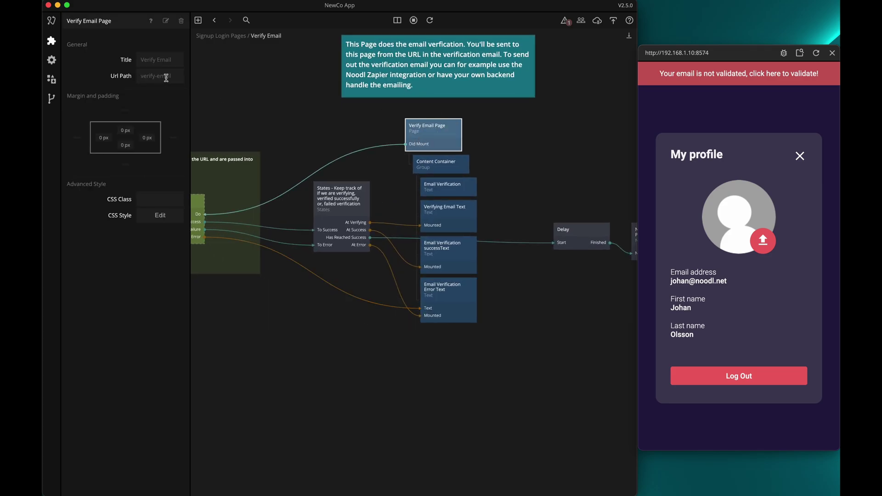
left_click_drag(173, 75, 132, 78)
key("ctrl+c")
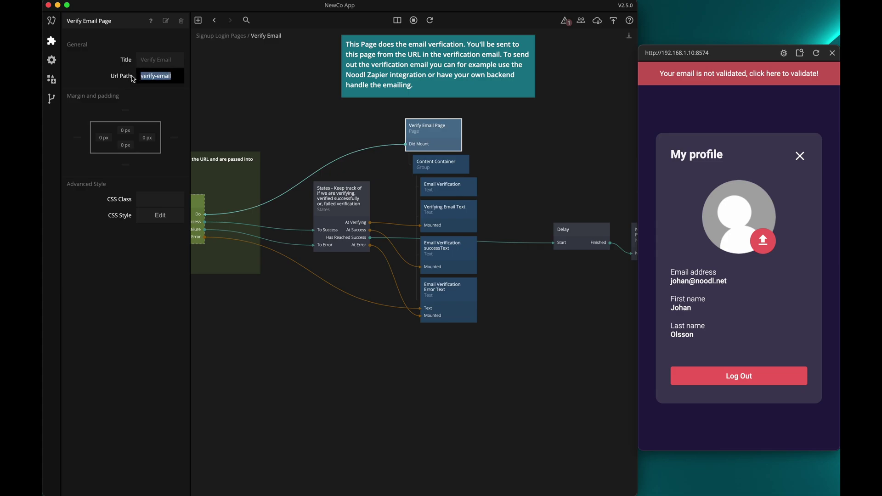
- Check the Page Inputs node's token and username query parameters, then return to Zapier
left_click(240, 127)
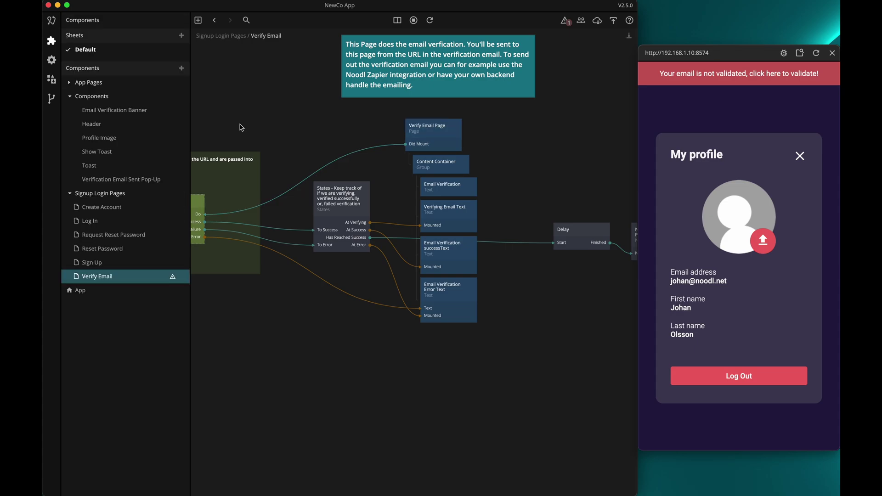
scroll(240, 127, "down", 1)
left_click_drag(240, 127, 504, 142)
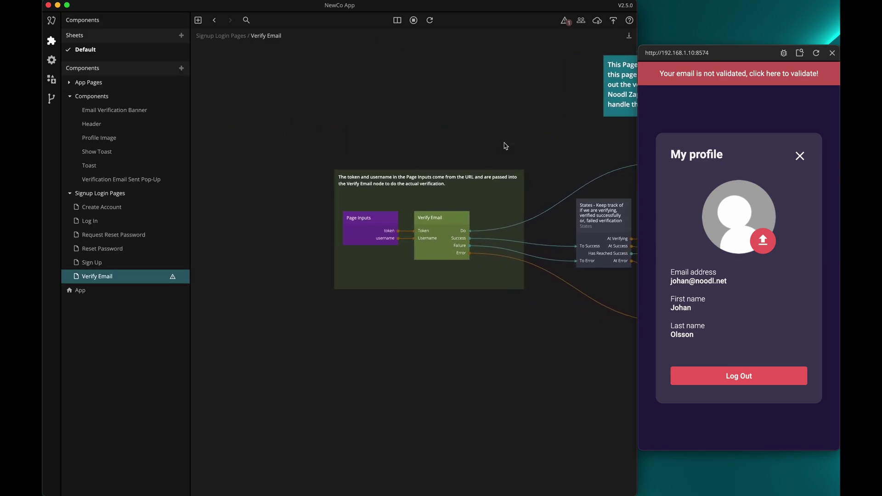
left_click(368, 229)
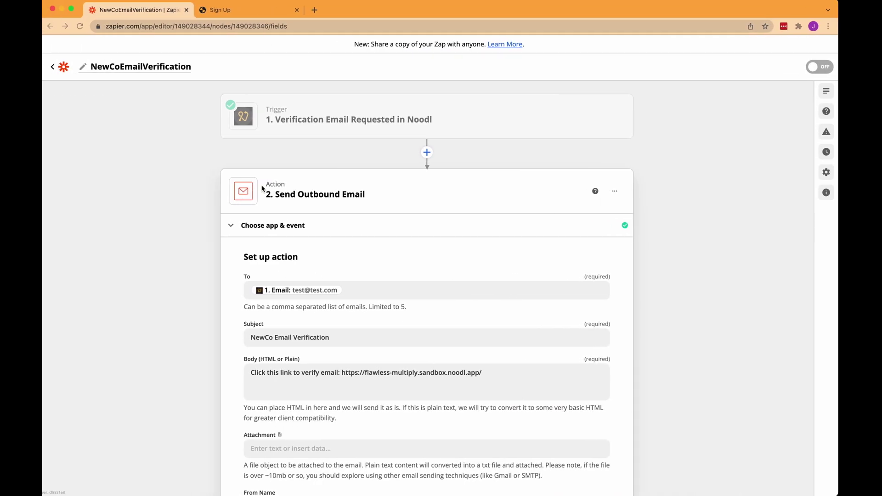
left_click(488, 371)
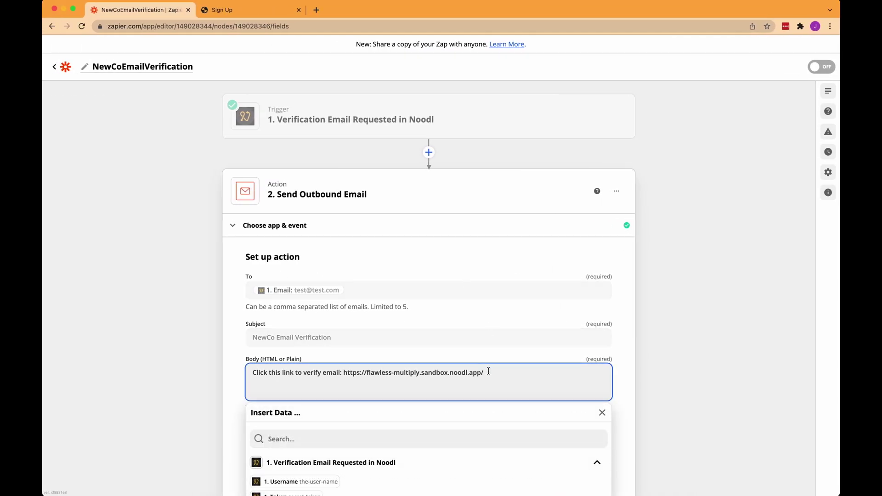
- Extend the body link to verify-email?token=<1. Token>&username=<1. Username> after the app address
key("ctrl+v")
type("?")
type("token")
scroll(545, 422, "down", 3)
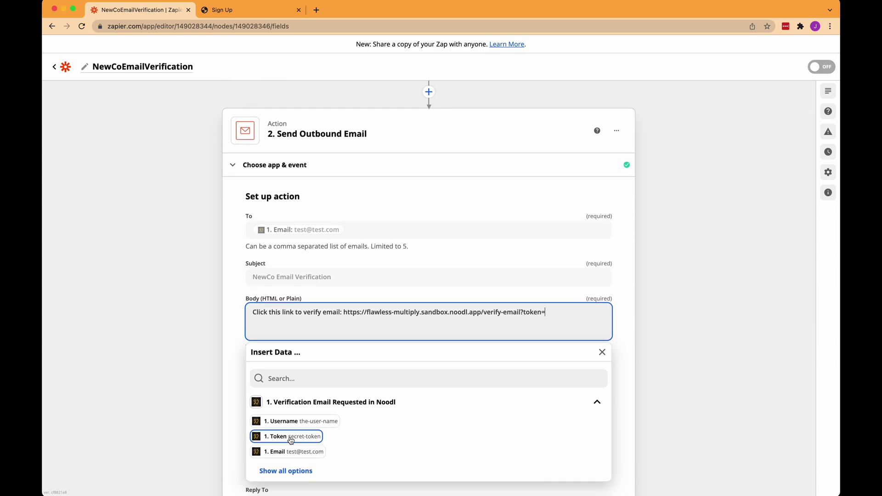
left_click(291, 440)
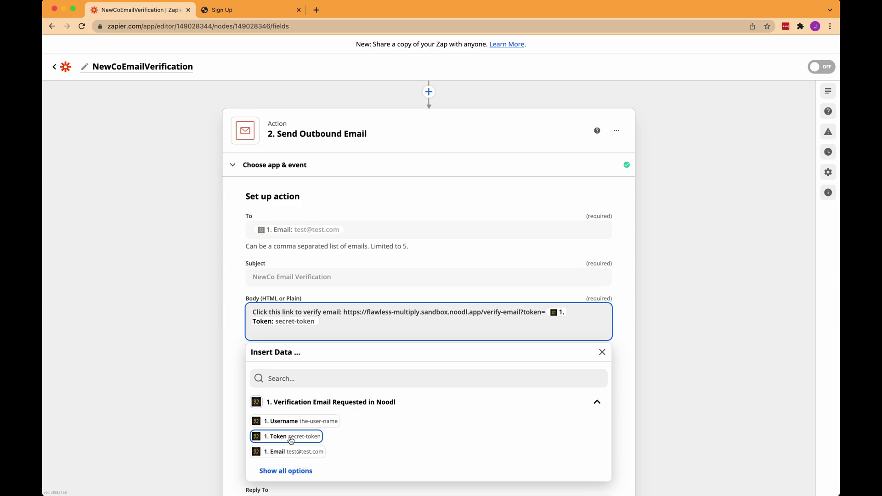
type("&username=")
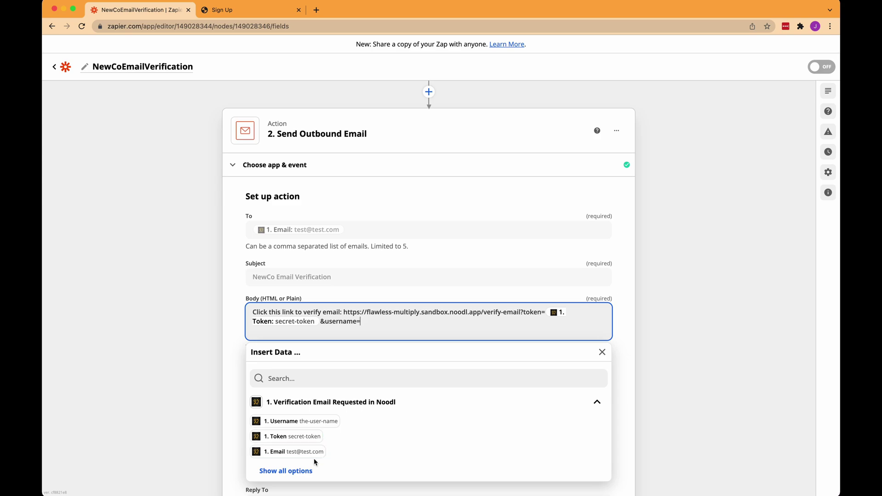
left_click(298, 421)
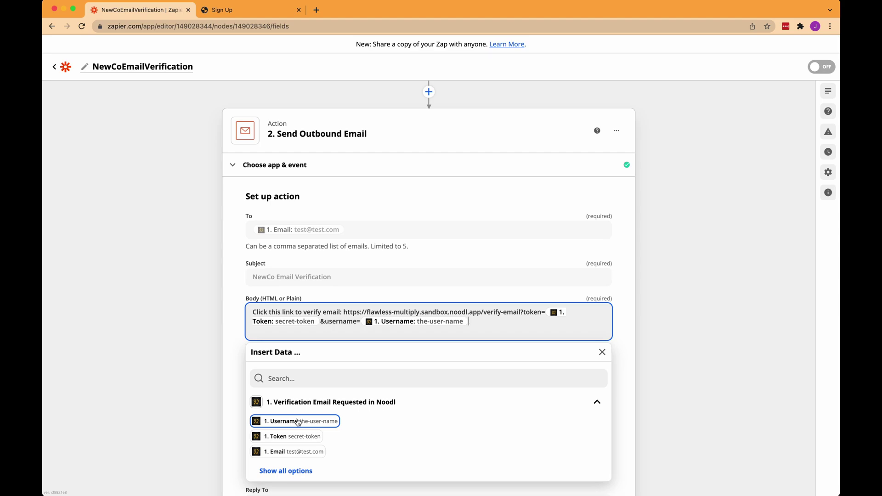
left_click(235, 345)
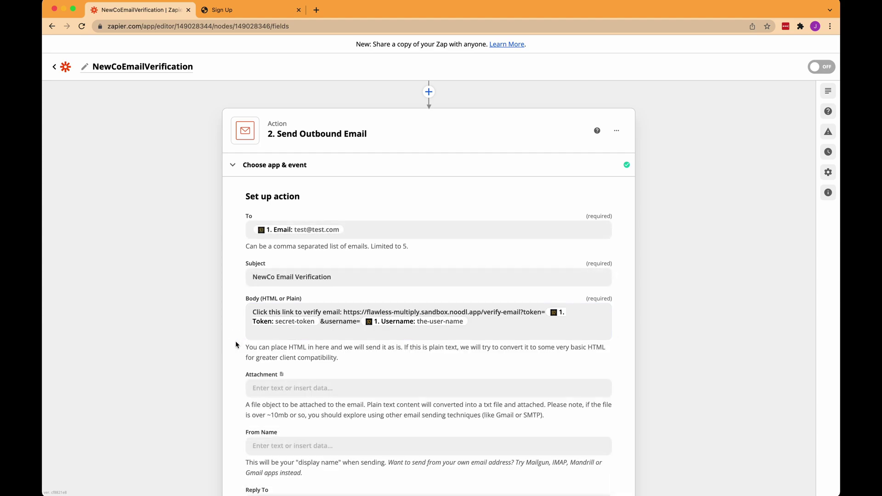
- Test the Send Outbound Email step, turn the NewCoEmailVerification Zap on, and dismiss the share prompt
scroll(236, 344, "down", 3)
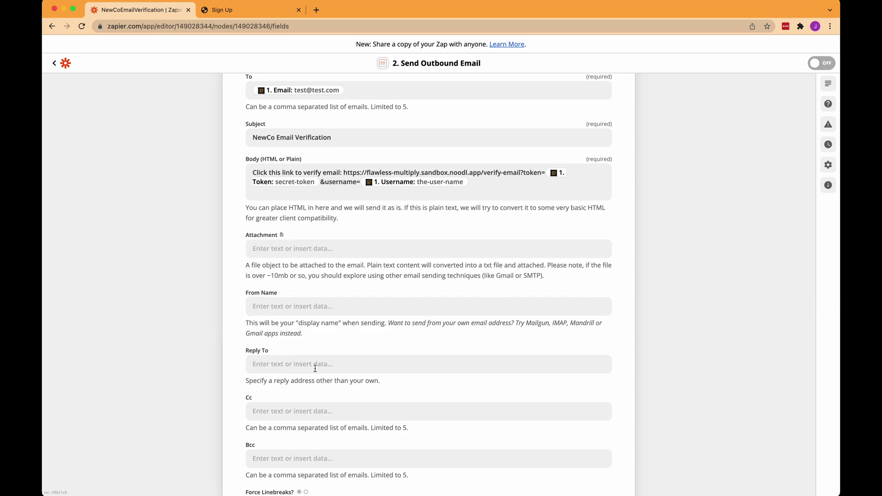
scroll(346, 363, "down", 5)
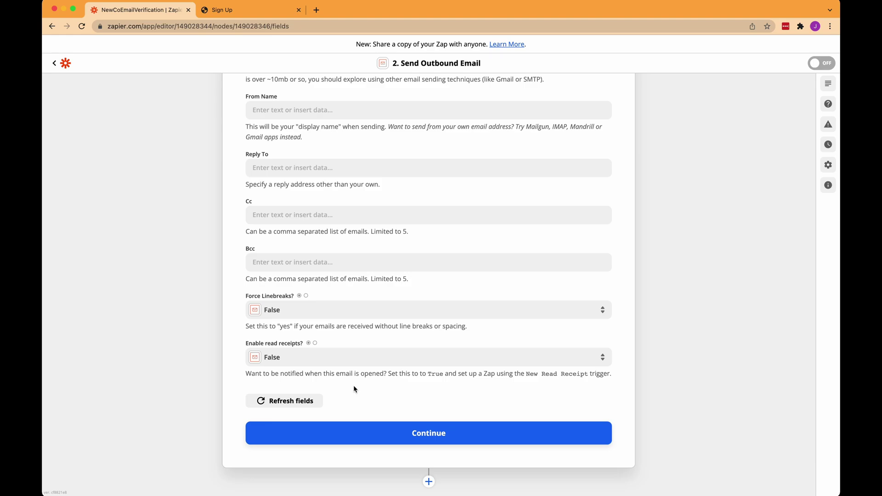
left_click(432, 436)
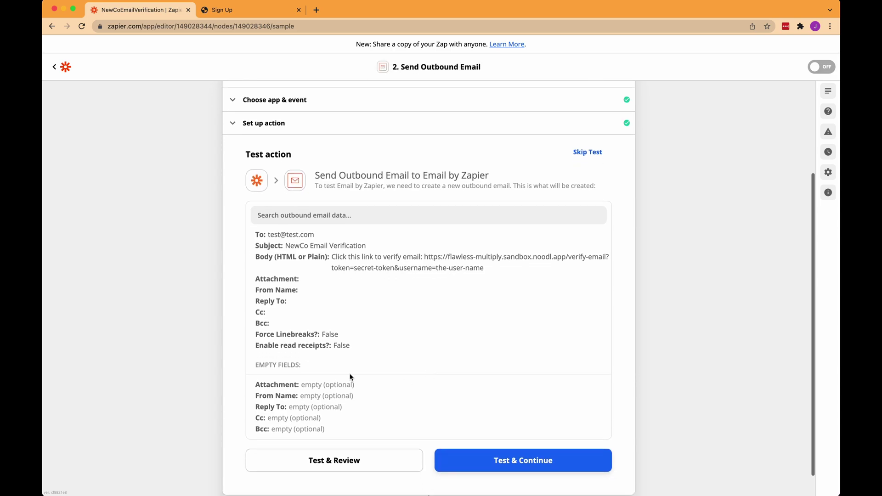
left_click(517, 460)
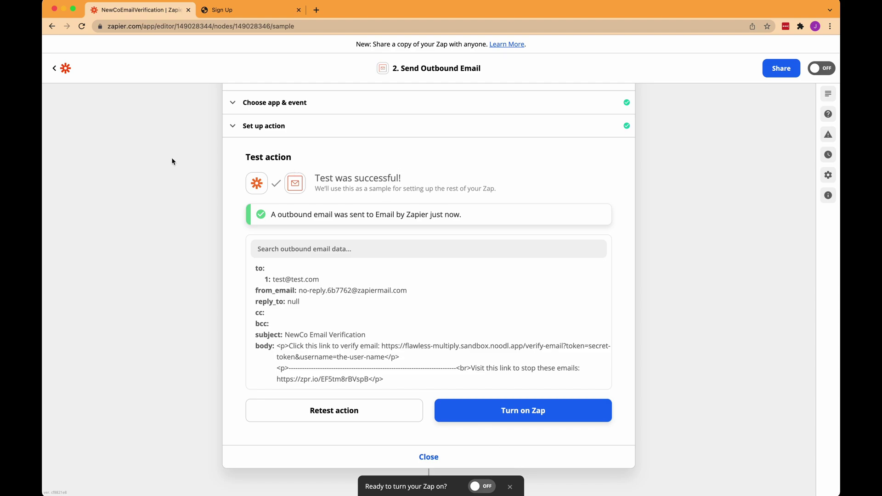
left_click(519, 412)
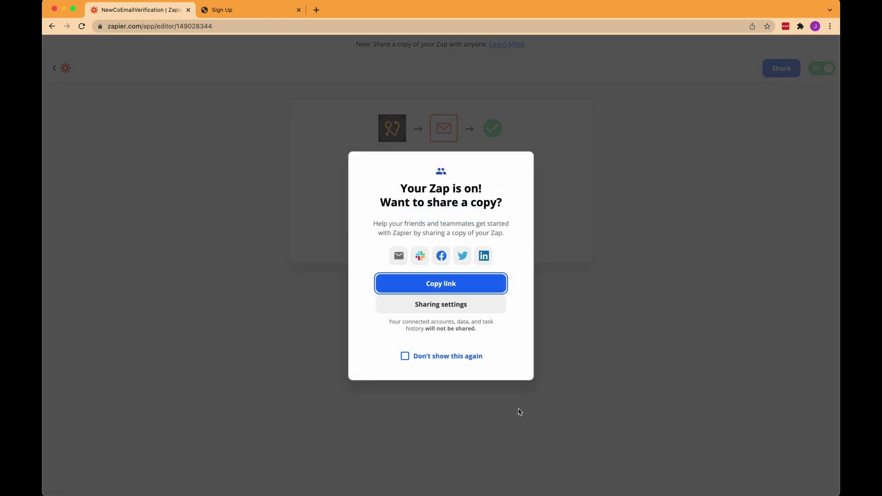
left_click(608, 269)
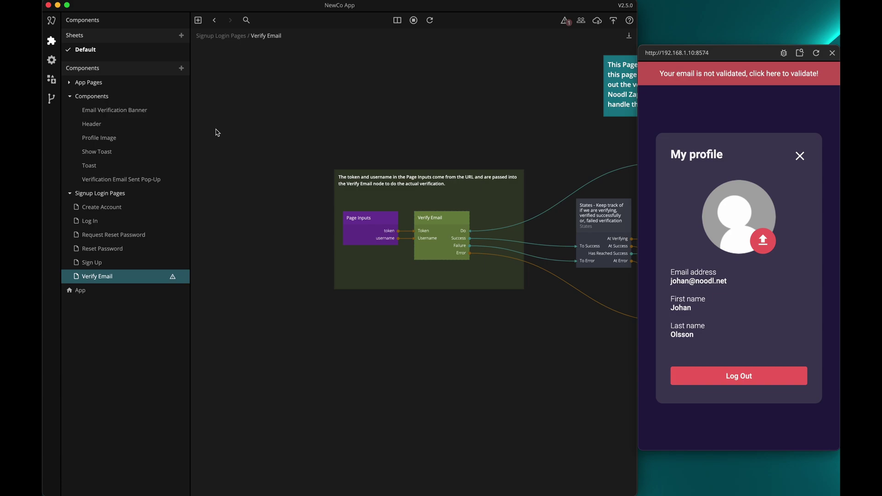
- Open the Reset Password page graph and select the Reset Password Page node's Url Path, reset-password
left_click(99, 248)
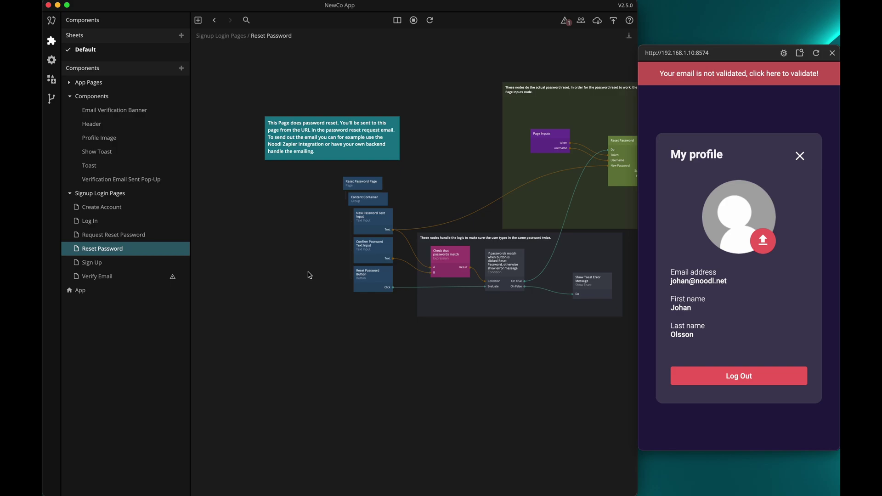
left_click_drag(502, 364, 373, 411)
scroll(426, 233, "up", 5)
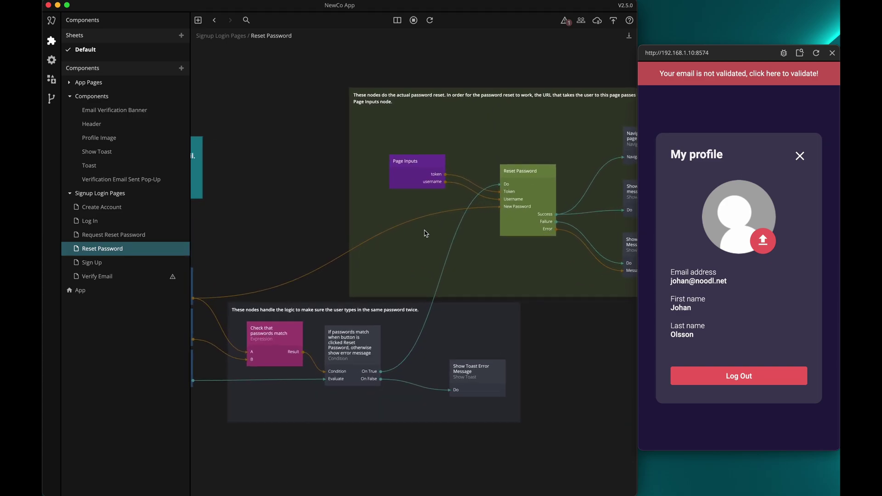
left_click_drag(301, 193, 214, 189)
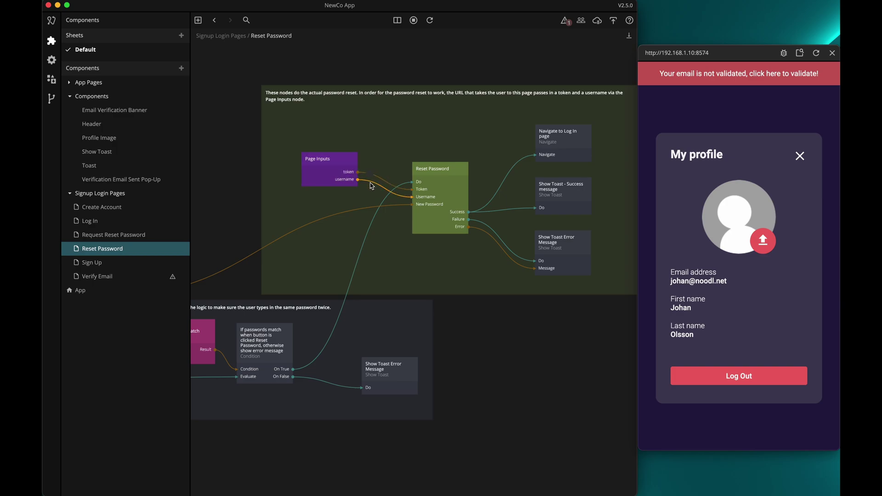
scroll(230, 244, "down", 3)
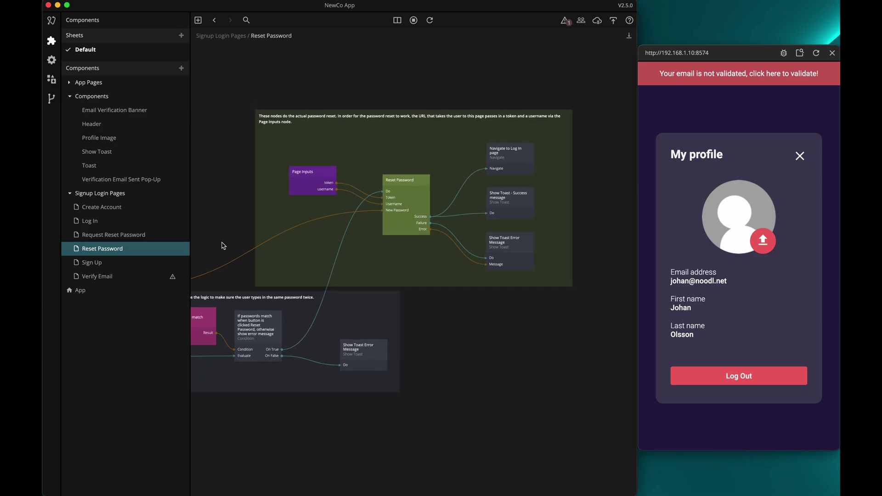
left_click_drag(233, 244, 399, 238)
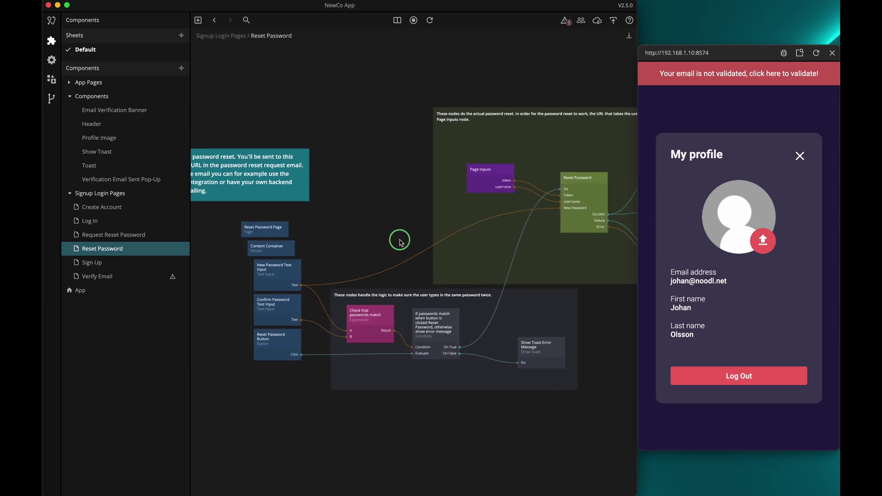
left_click(266, 229)
left_click(182, 77)
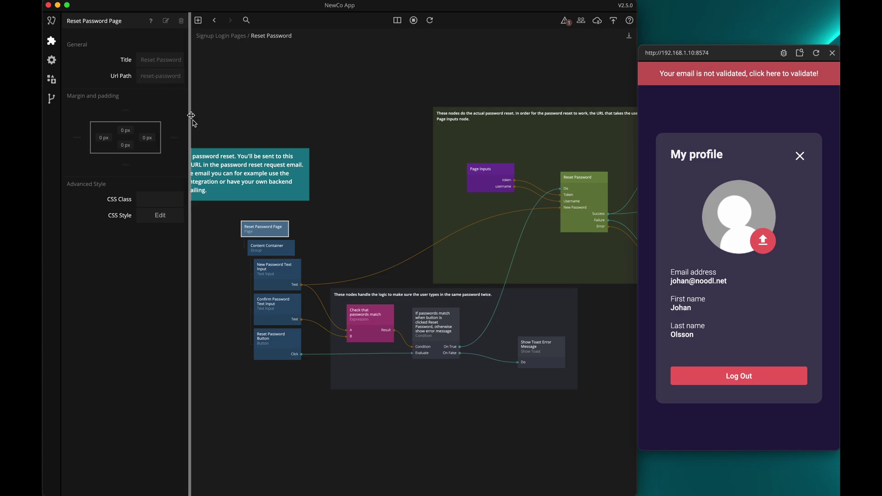
triple_click(150, 76)
key("cmd+c")
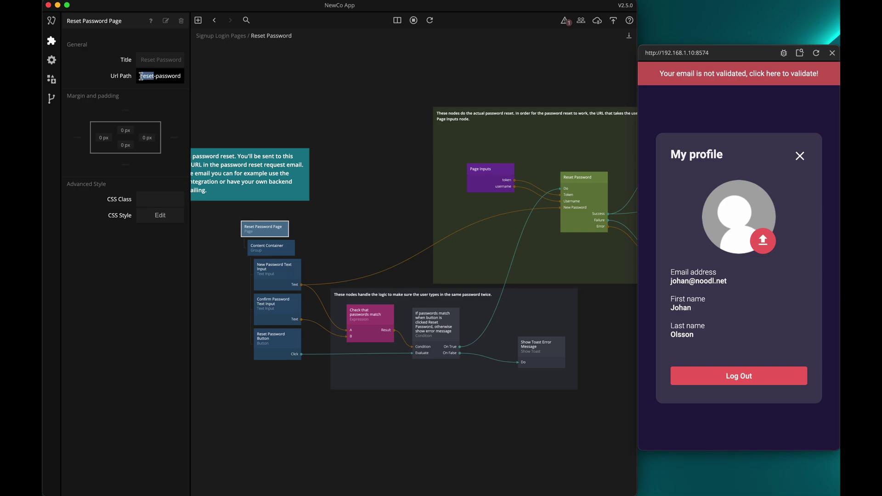
left_click(227, 302)
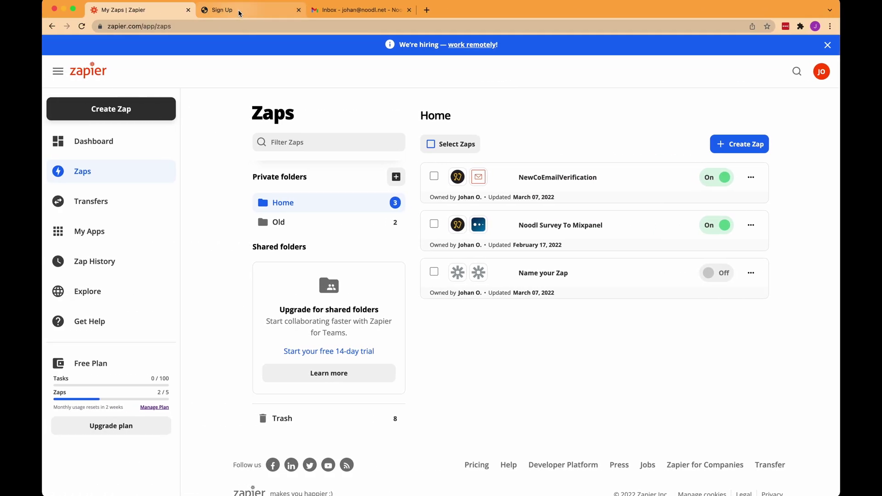
- Load the deployed app's reset-password page by replacing sign-up in the address
left_click(238, 9)
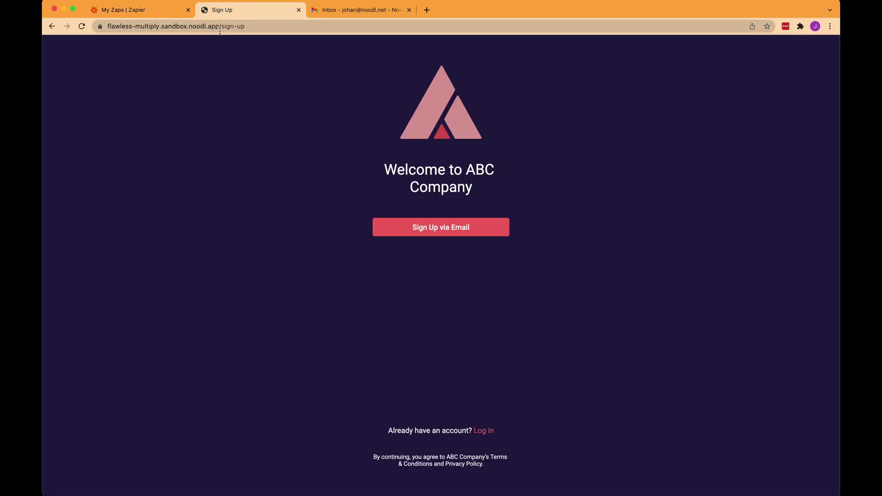
left_click_drag(221, 26, 245, 26)
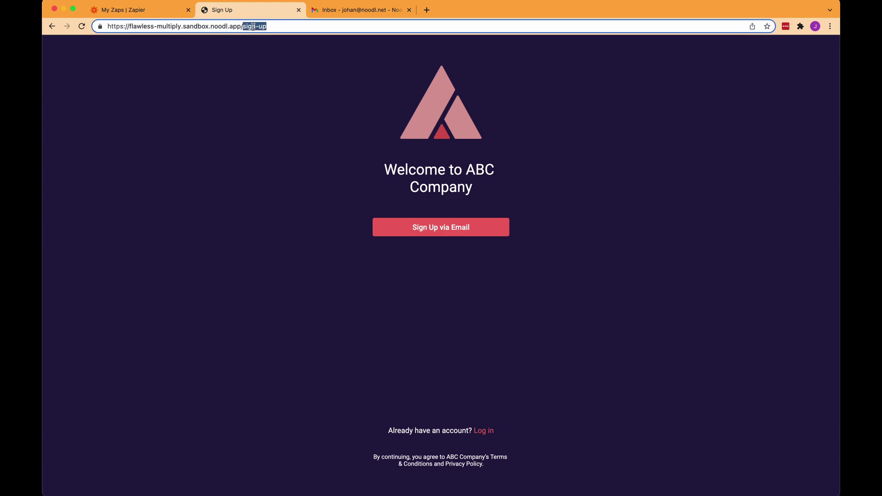
key("cmd+v")
key("Return")
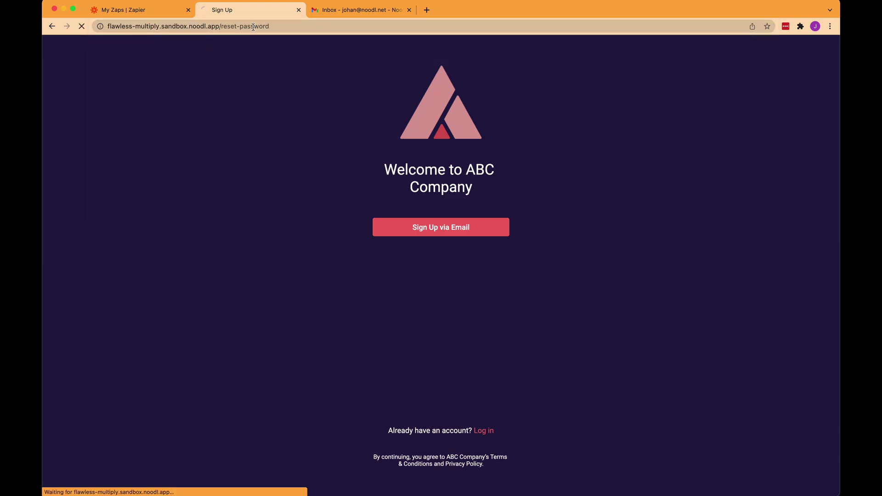
- Enter a new password in both fields and submit the reset form
left_click(390, 243)
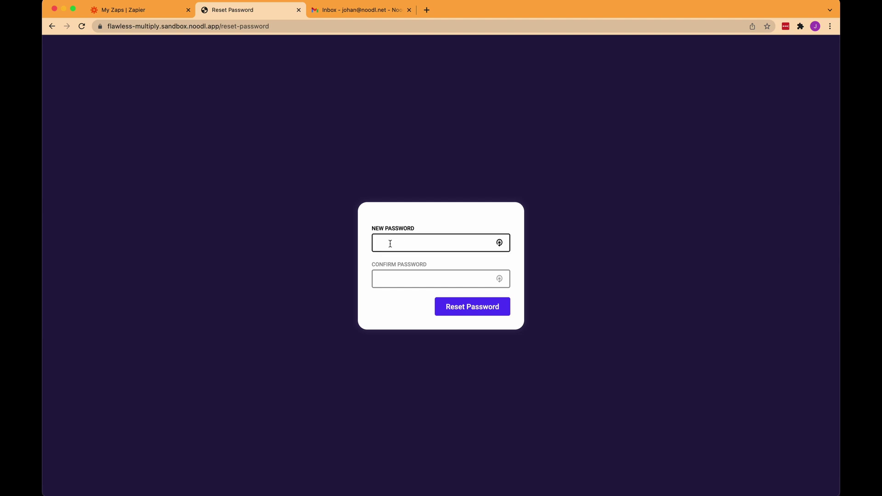
type("••••••")
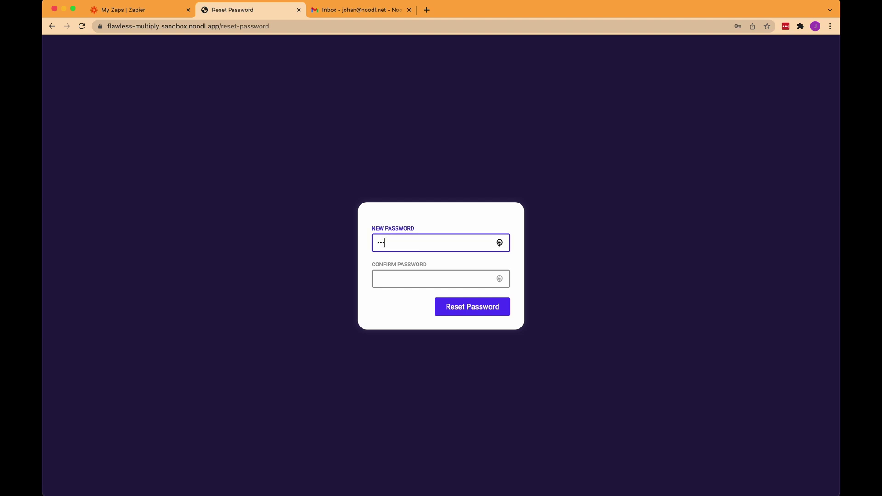
key("Tab")
type("••••••")
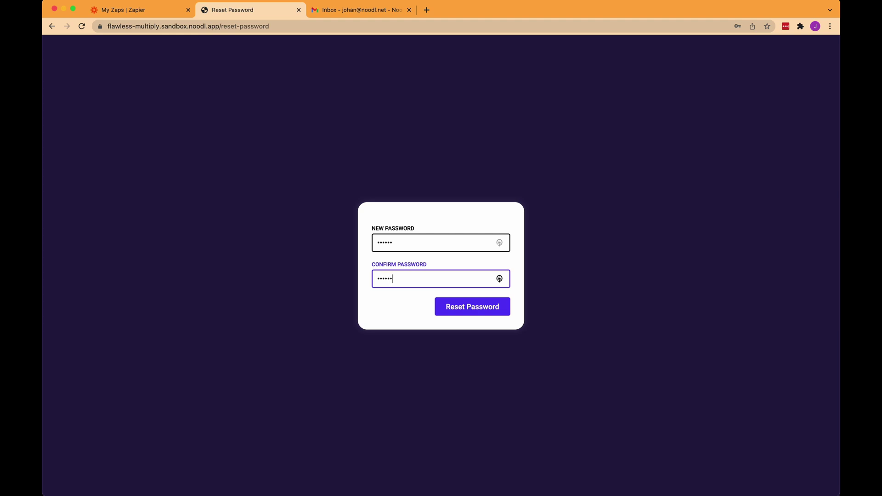
left_click(474, 313)
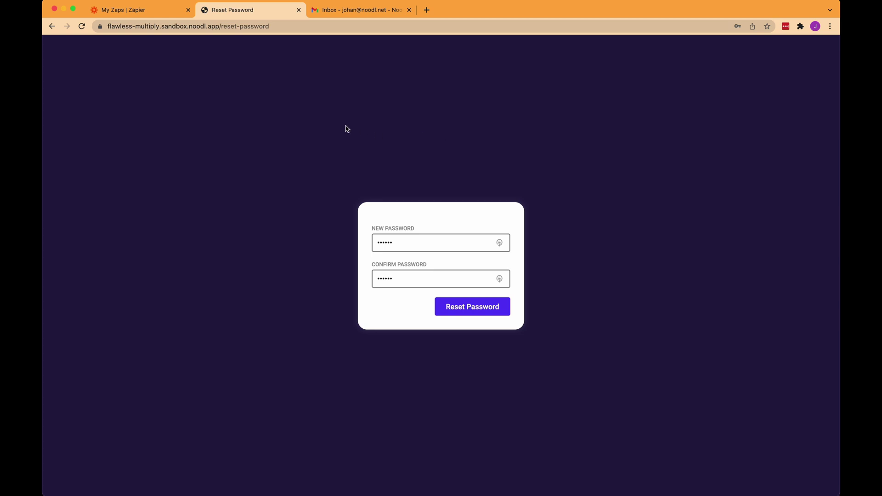
left_click(128, 13)
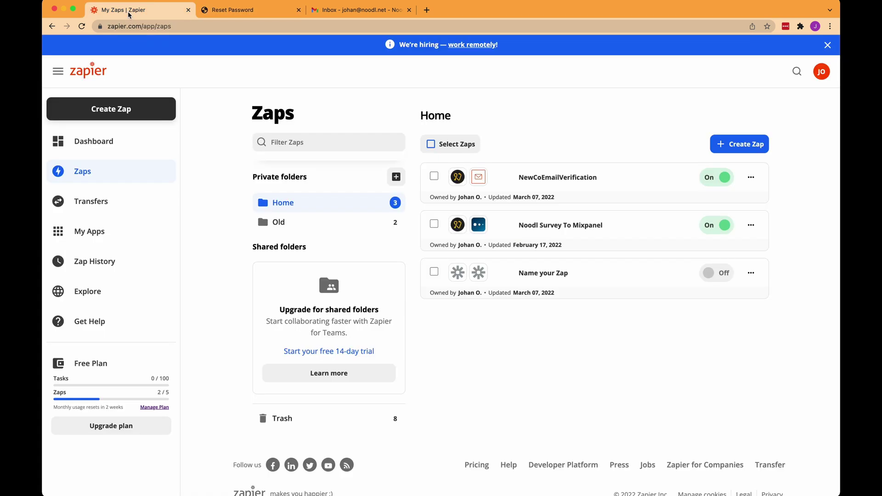
- Create a Zap triggered by Noodl's Password Reset Email Requested using the Noodl #2 account
left_click(738, 143)
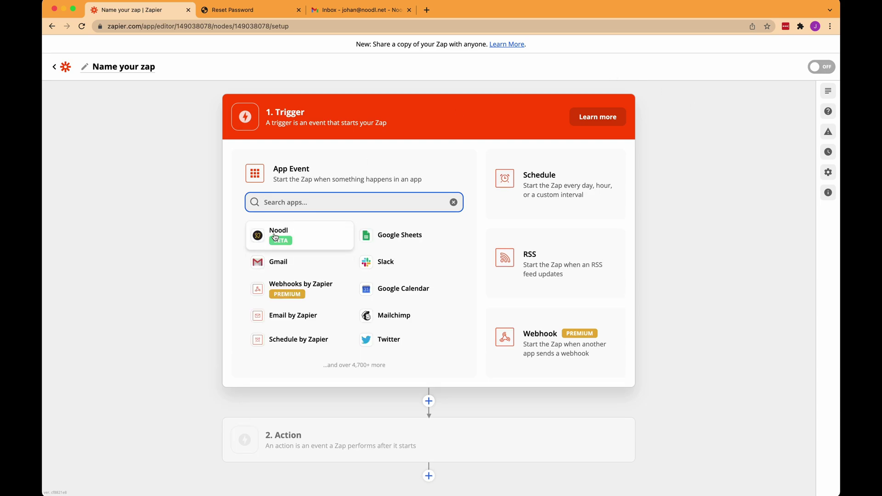
left_click(273, 233)
left_click(307, 234)
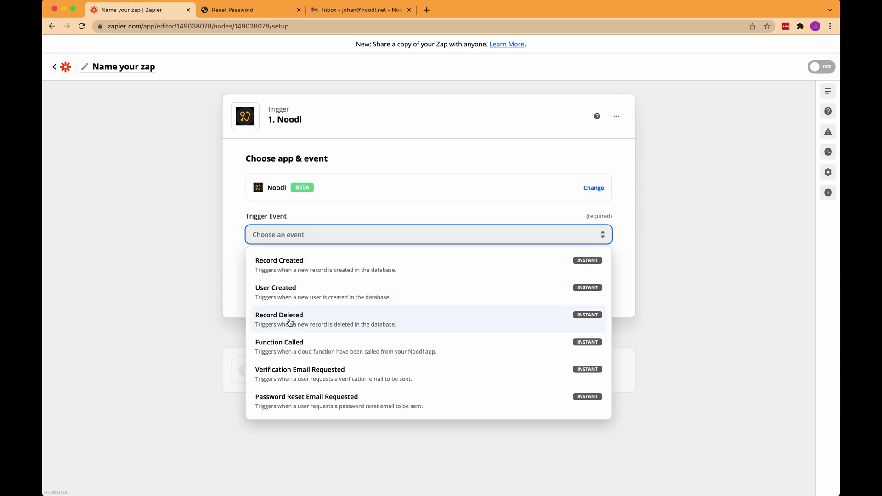
left_click(316, 403)
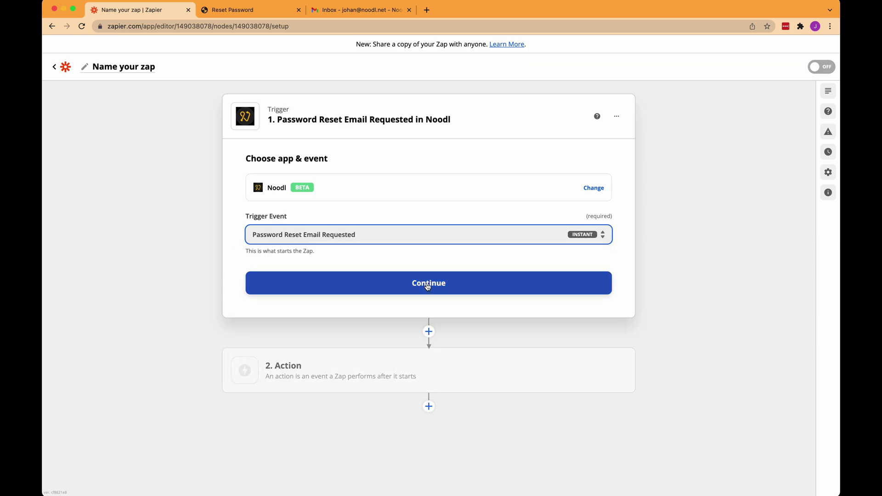
left_click(426, 283)
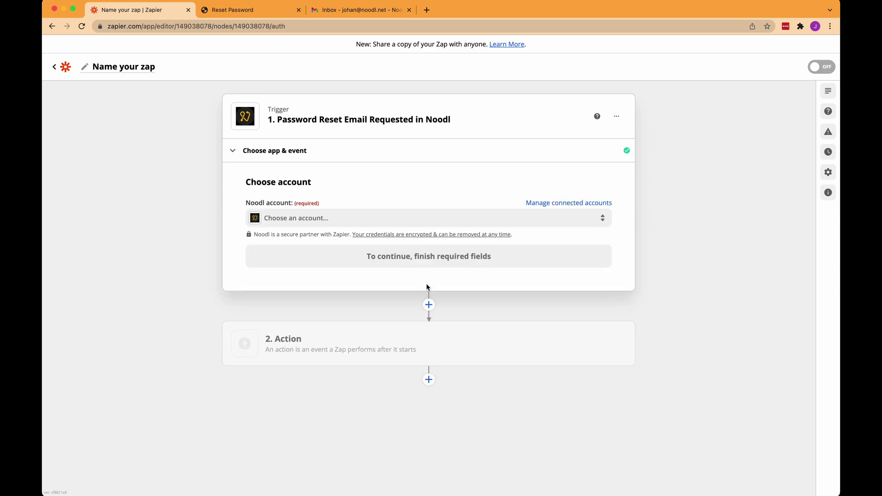
left_click(398, 220)
left_click(290, 326)
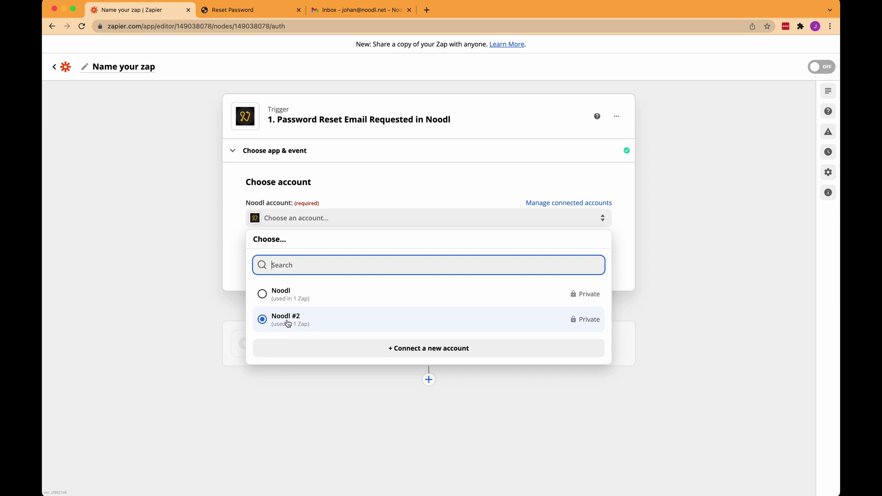
left_click(551, 204)
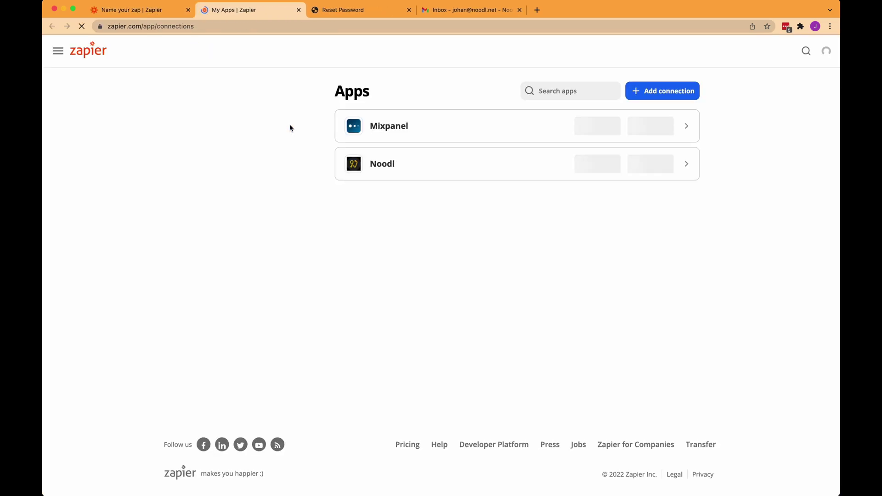
- Edit the Noodl #2 connection name to 'NewCo Sign Up Template' on the Noodl connections page
left_click(754, 191)
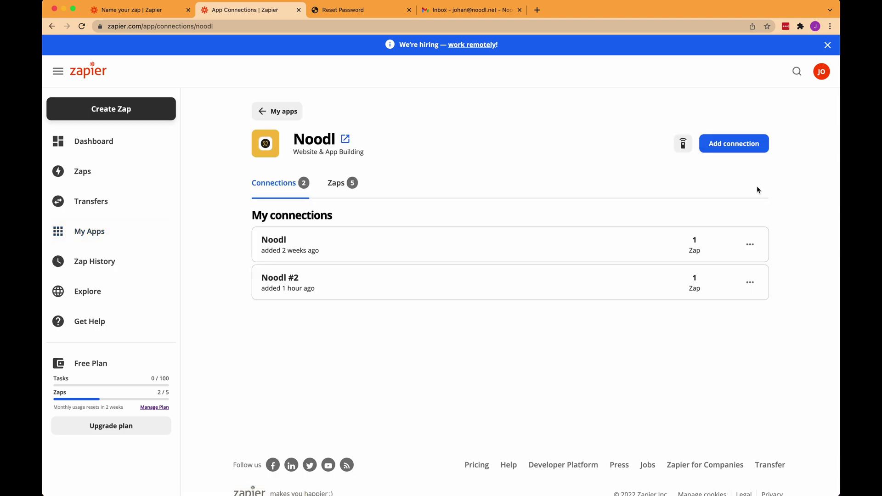
left_click(749, 283)
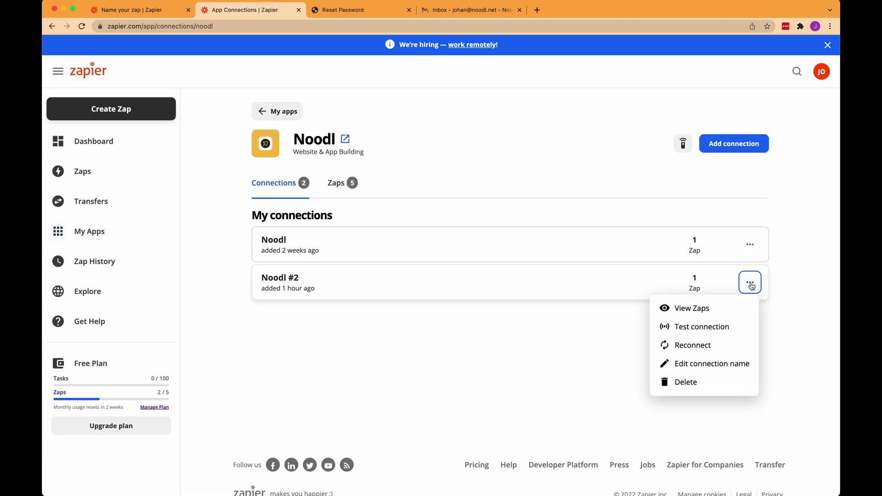
left_click(720, 365)
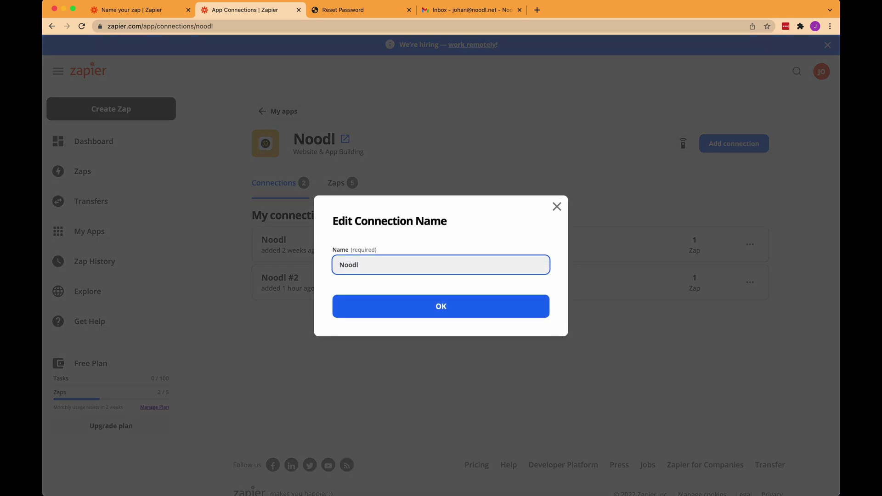
type("Sign Up Template")
left_click_drag(359, 265, 344, 265)
key("BackSpace")
type("ewCo")
left_click(425, 305)
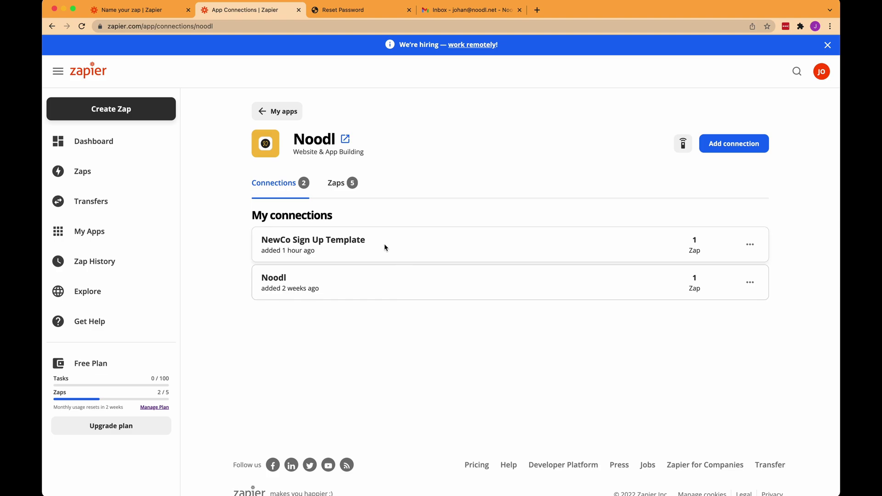
- Reload the Zap editor, choose the NewCo Sign Up Template account, and test the trigger for sample data
left_click(131, 10)
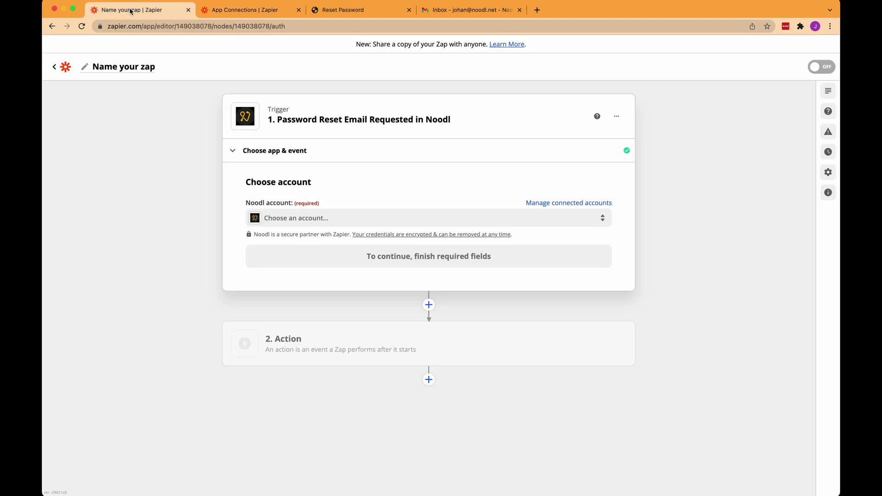
key("super+r")
left_click(354, 223)
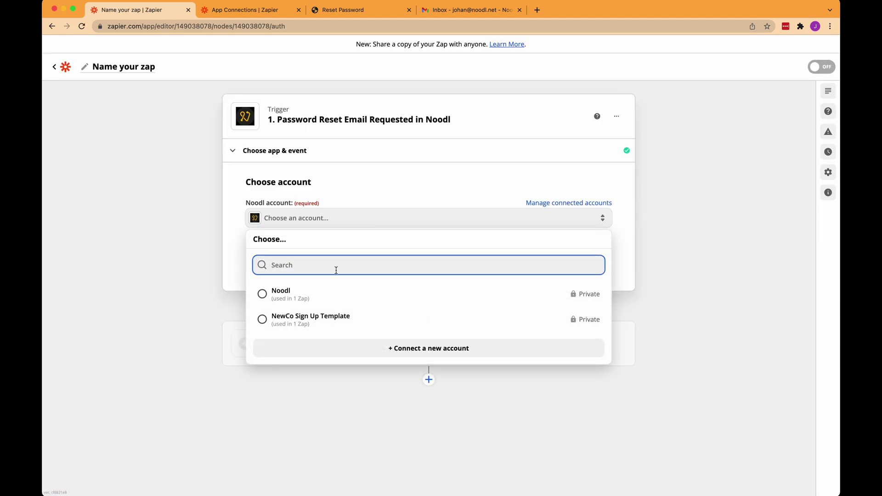
left_click(327, 321)
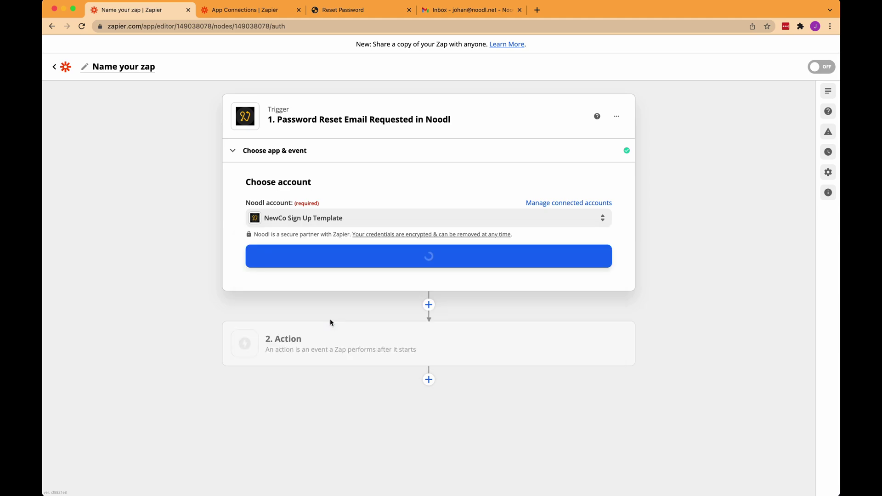
left_click(417, 265)
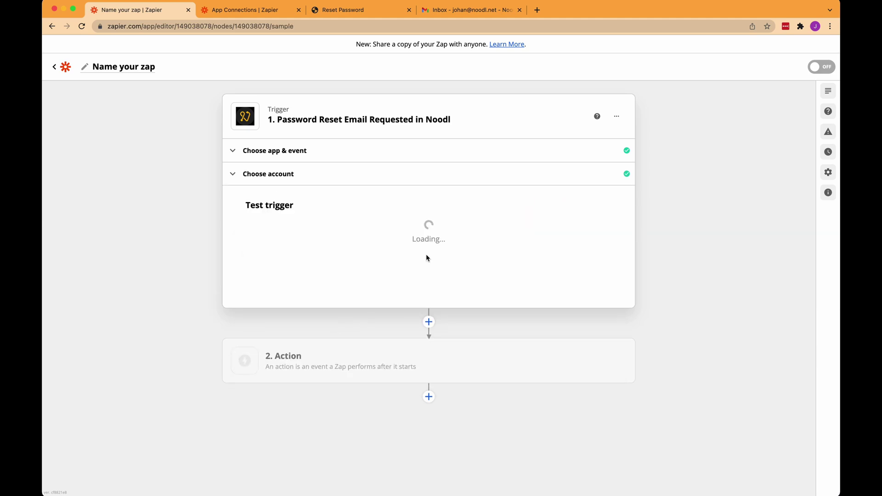
left_click(426, 347)
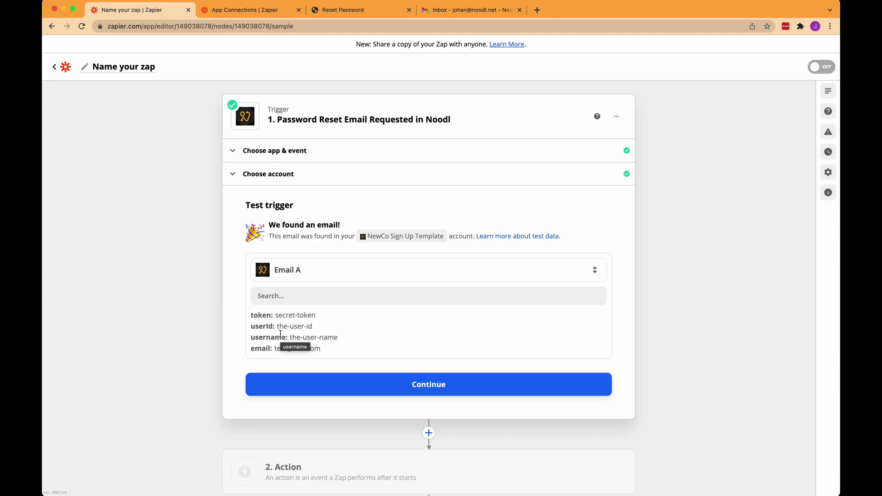
- Set step 2 to Email by Zapier with the Send Outbound Email action event
left_click(438, 385)
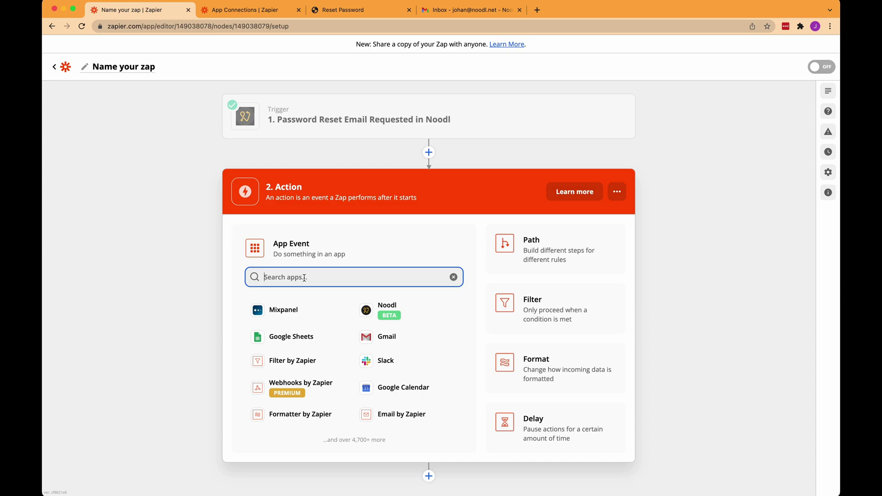
type("em")
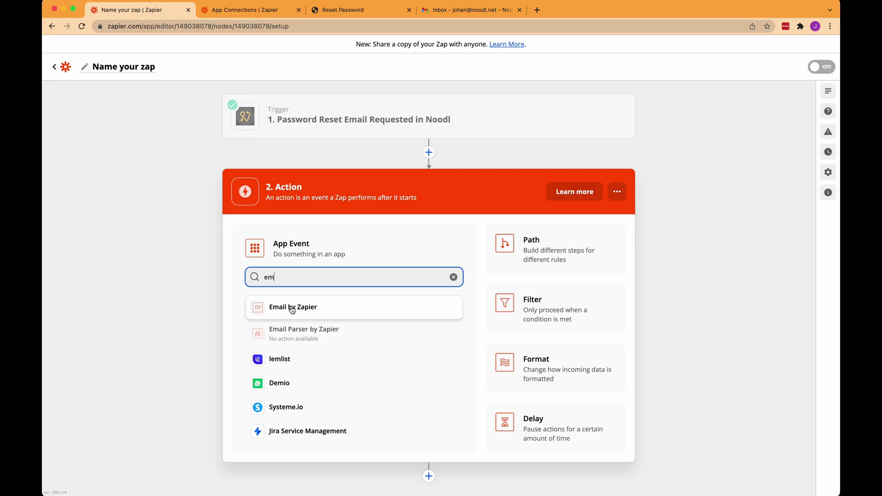
left_click(292, 308)
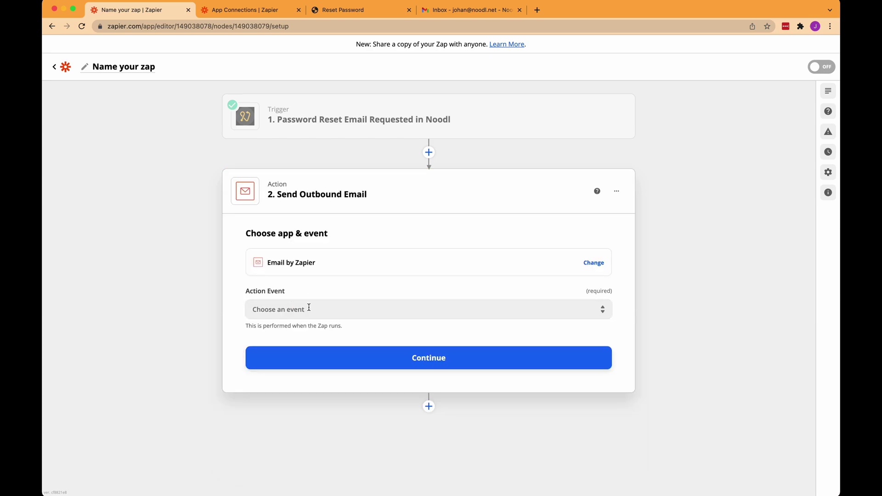
left_click(308, 308)
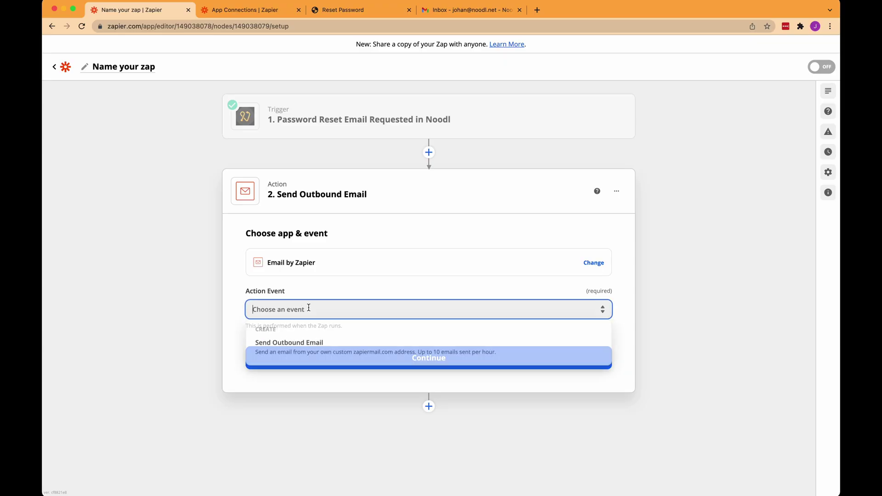
left_click(292, 353)
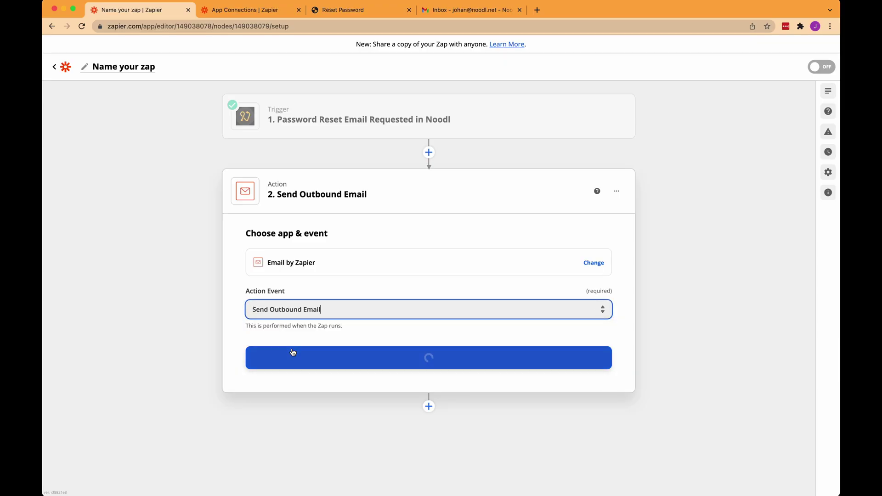
- Send the email to the trigger's 1. Email with subject 'NewCo Password Reset'
left_click(397, 359)
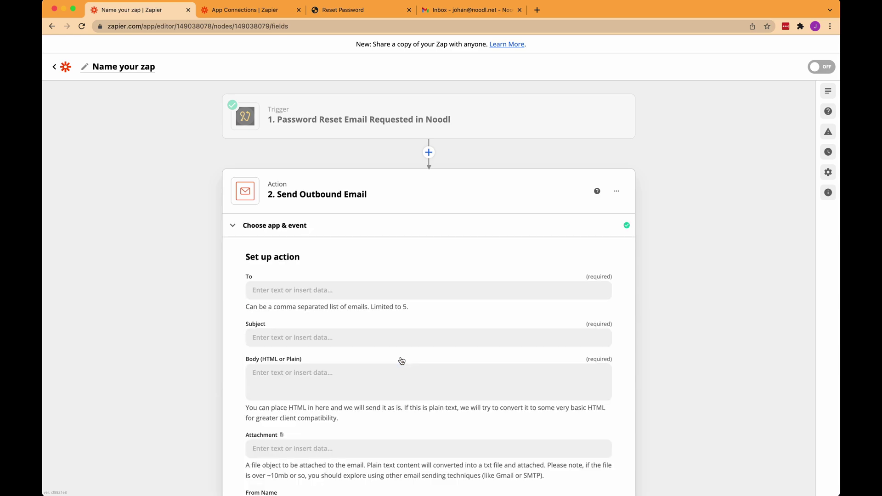
left_click(294, 290)
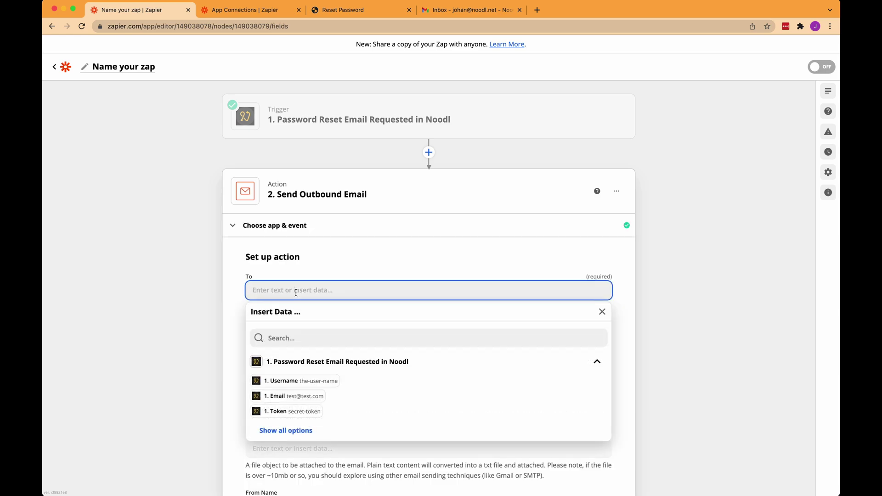
left_click(284, 395)
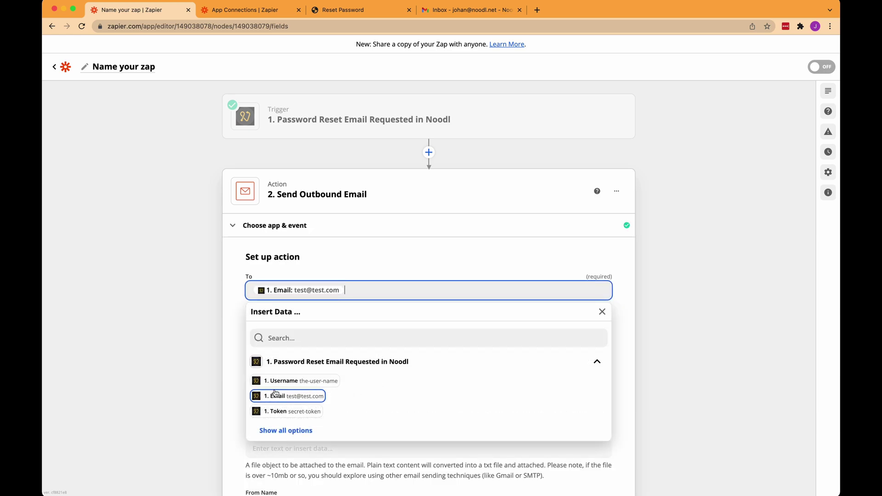
left_click(236, 339)
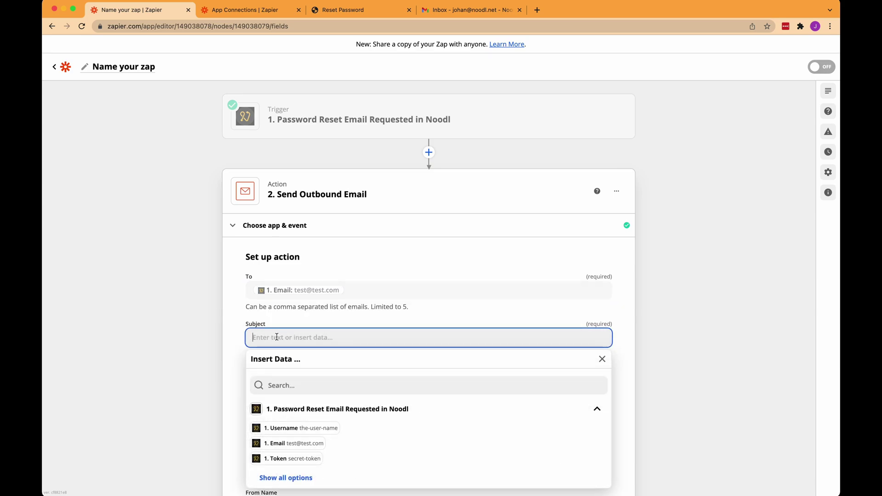
type("NewCo Pass")
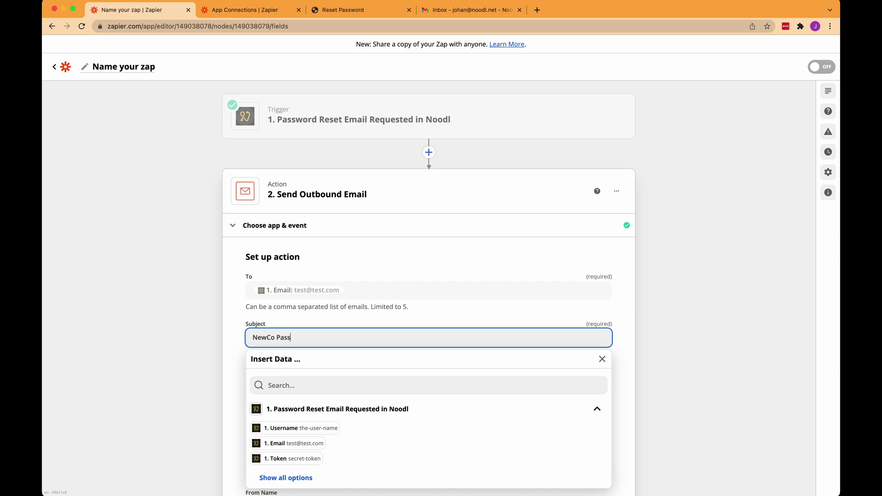
type("word Reset")
- Write the body text 'Please click the link to reset your password:' followed by a new line
scroll(234, 368, "down", 2)
left_click(235, 383)
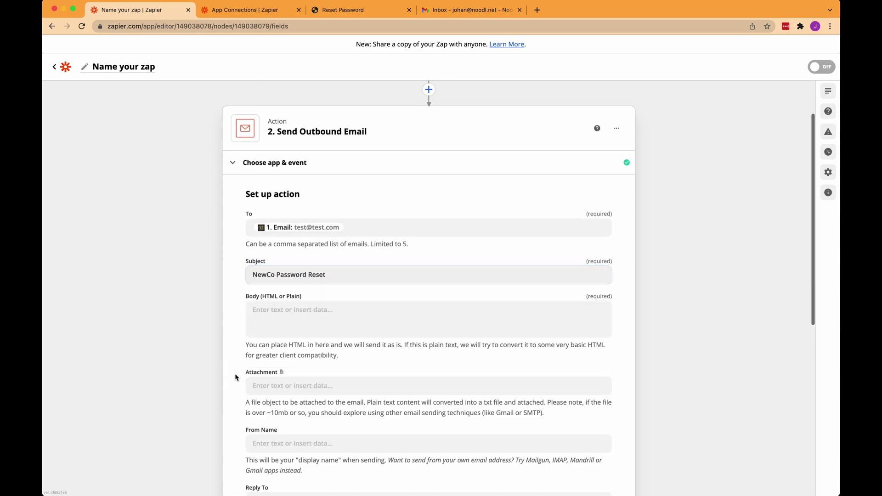
left_click(282, 315)
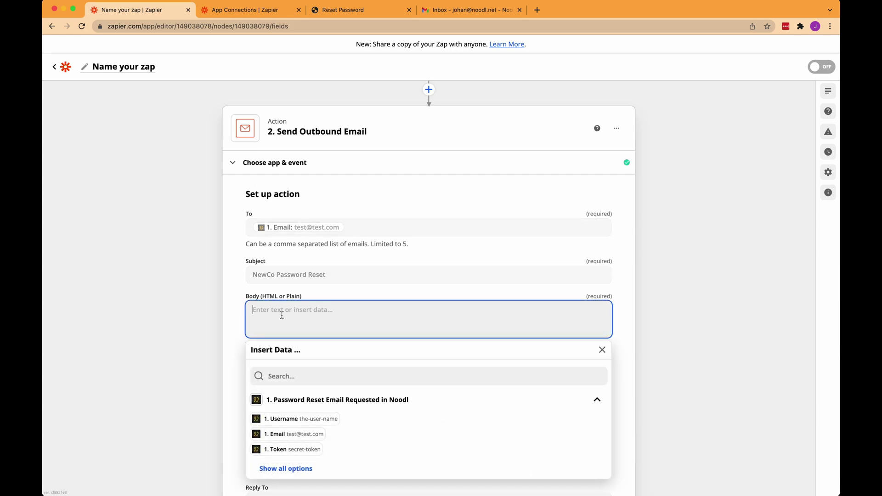
type("Please click the link to reset you")
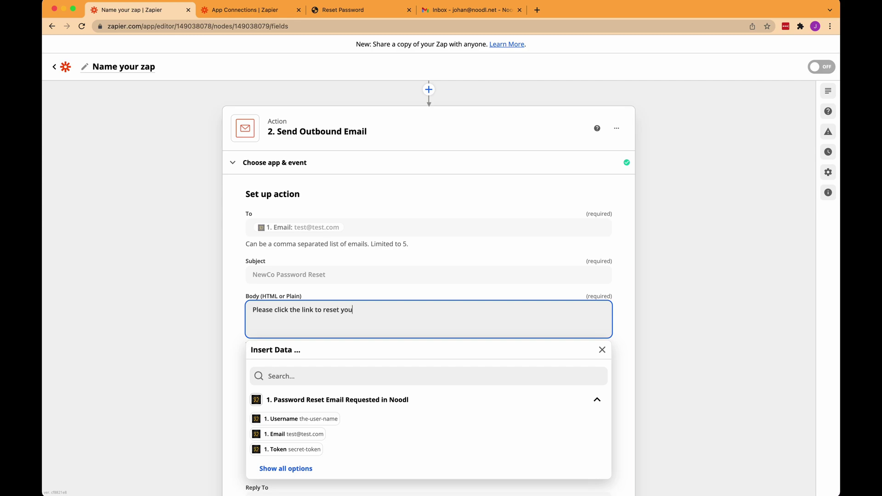
type("r password:")
key("Return")
- Paste the deployed app's base address from the browser into the email body
left_click(345, 10)
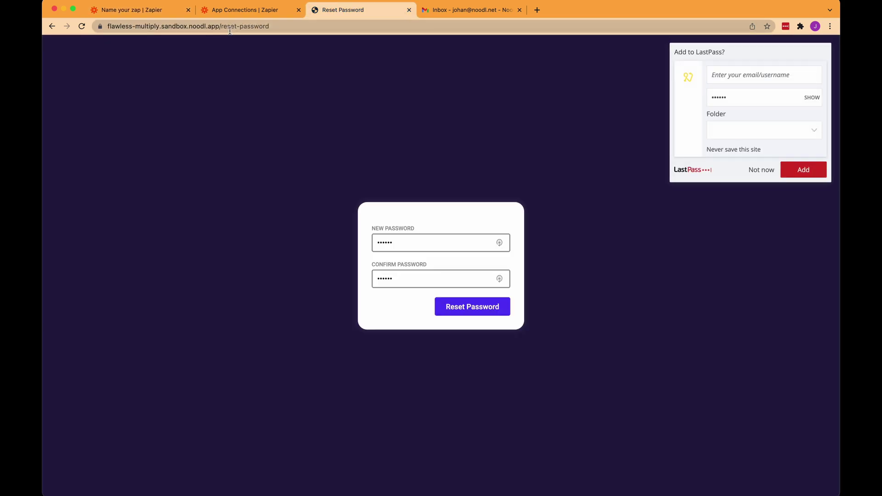
left_click_drag(221, 26, 86, 27)
key("super+c")
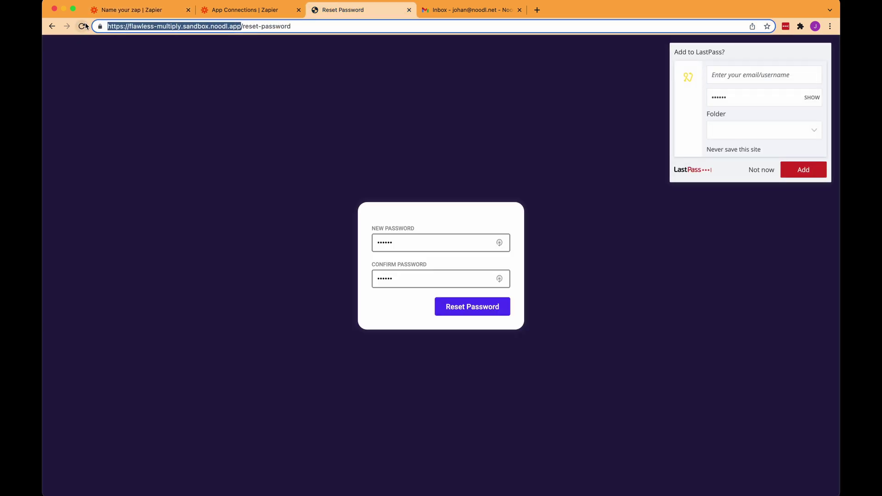
left_click(134, 9)
left_click(281, 327)
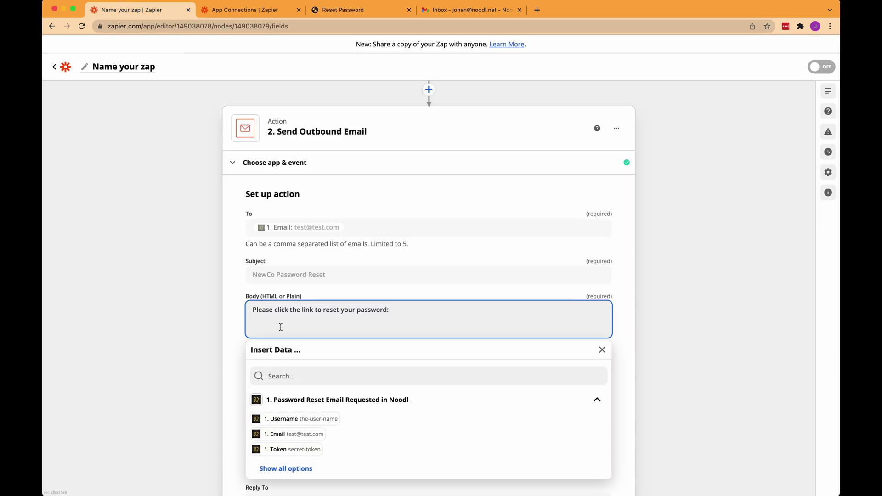
key("super+v")
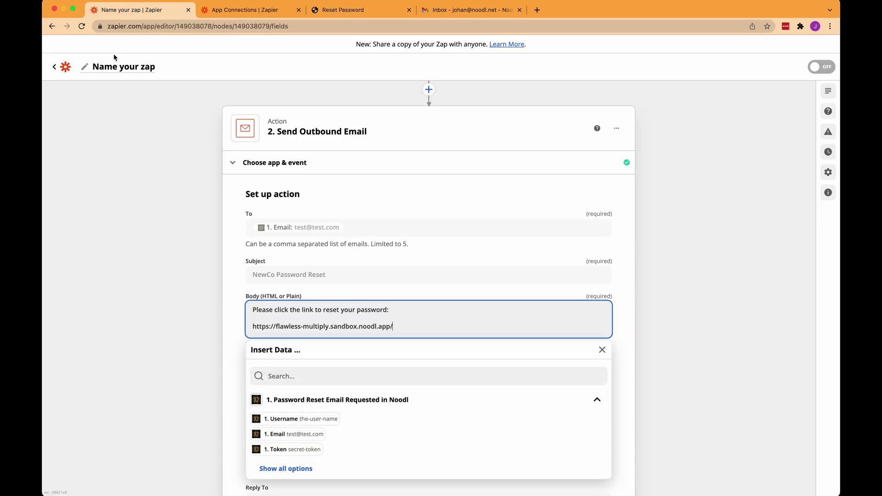
- Rename the Zap to 'Password Reset'
left_click(107, 68)
type("Pa")
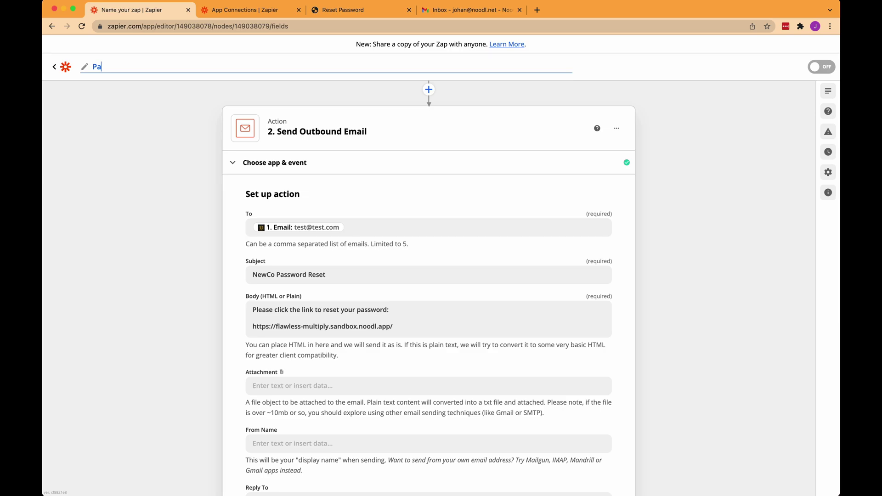
type("ssword Reset")
left_click(139, 278)
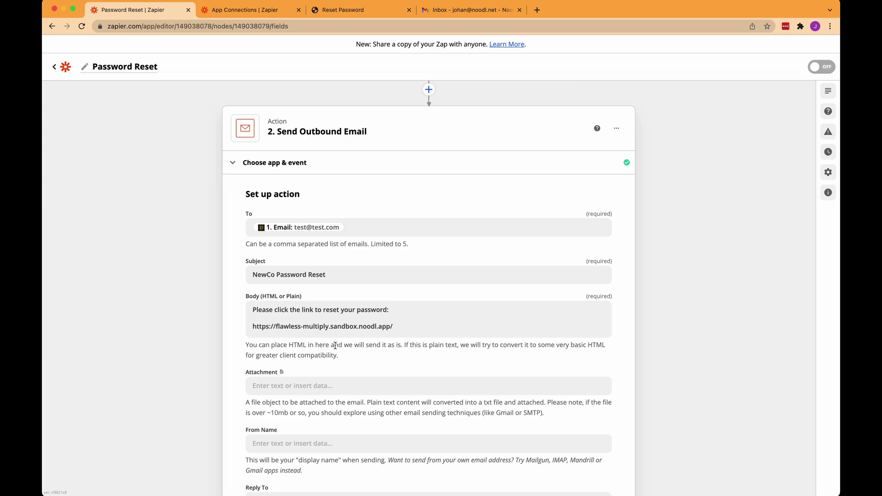
scroll(340, 372, "down", 1)
left_click(394, 307)
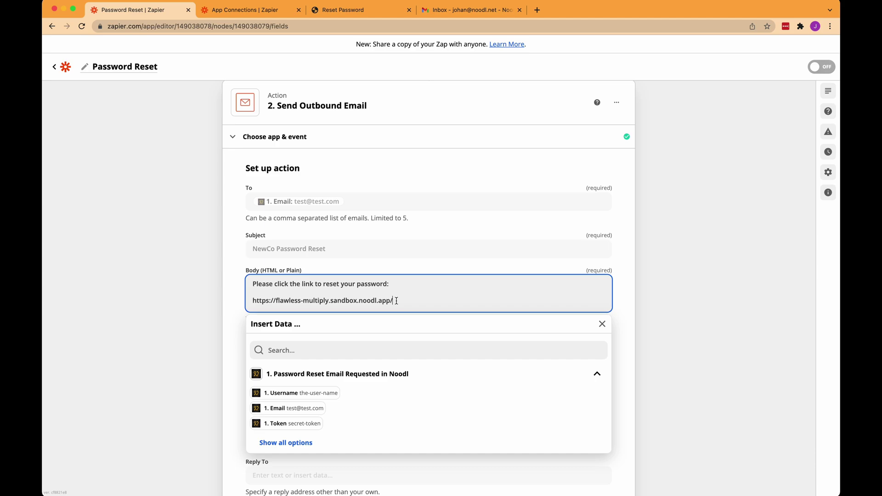
key("ctrl+Right")
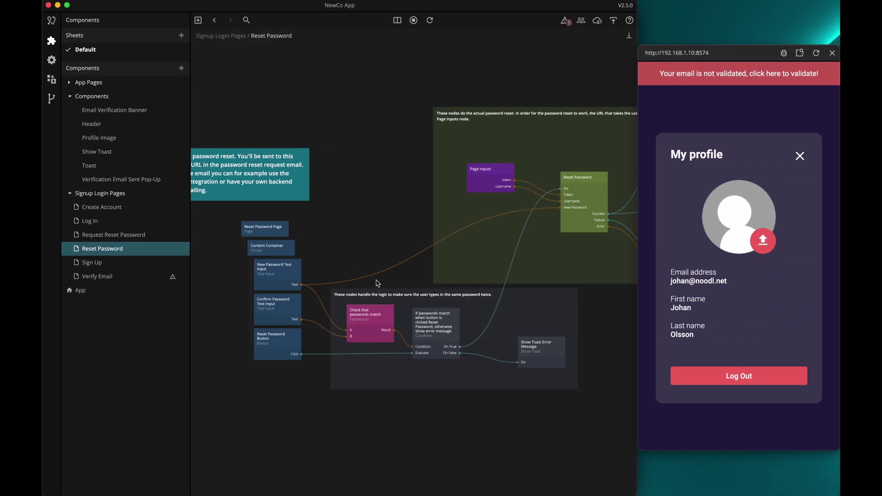
left_click(270, 229)
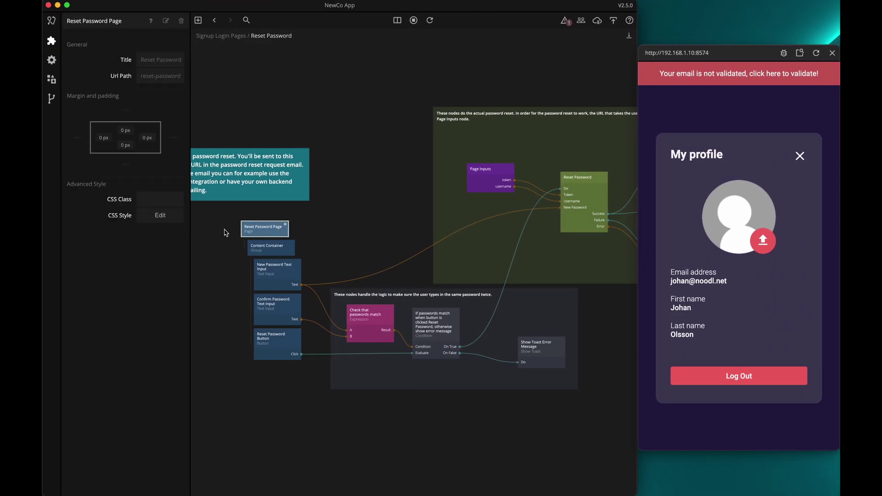
left_click(156, 75)
key("super+c")
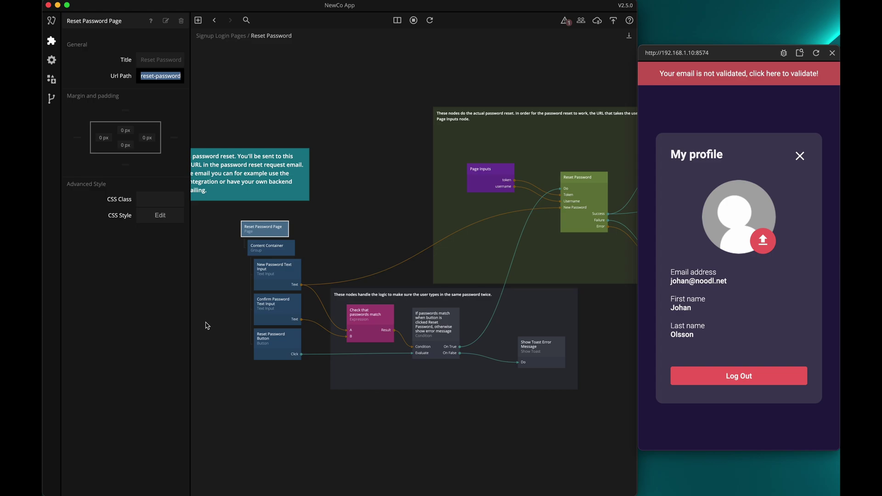
key("ctrl+Left")
left_click(360, 299)
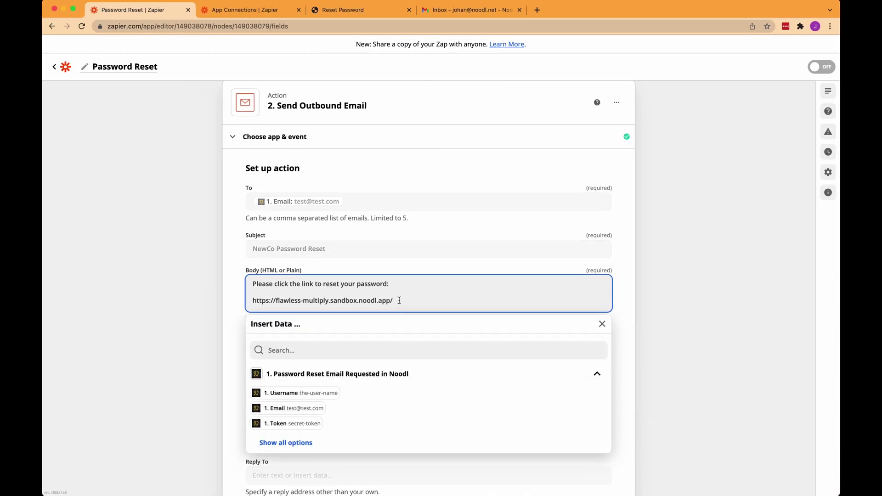
- Make the email Body end with reset-password?token= plus the trigger's Token, then &username= plus the Username
key("super+v")
type("?")
type("oken")
type("=")
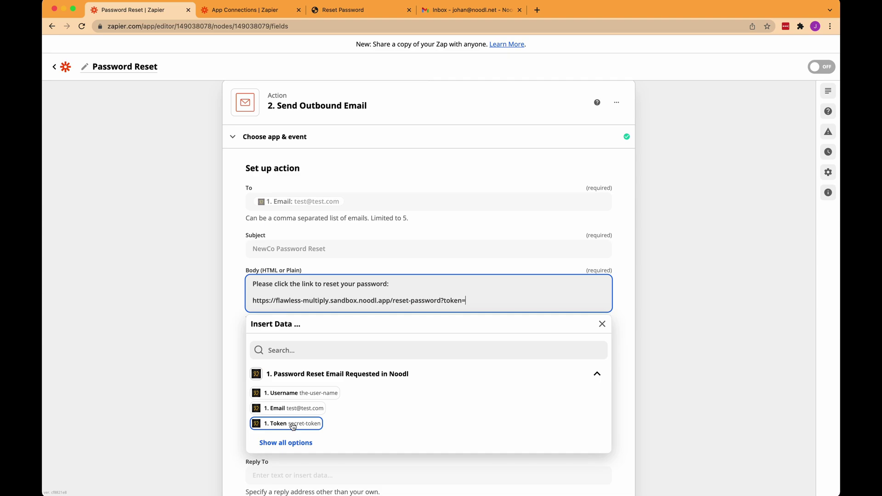
left_click(293, 425)
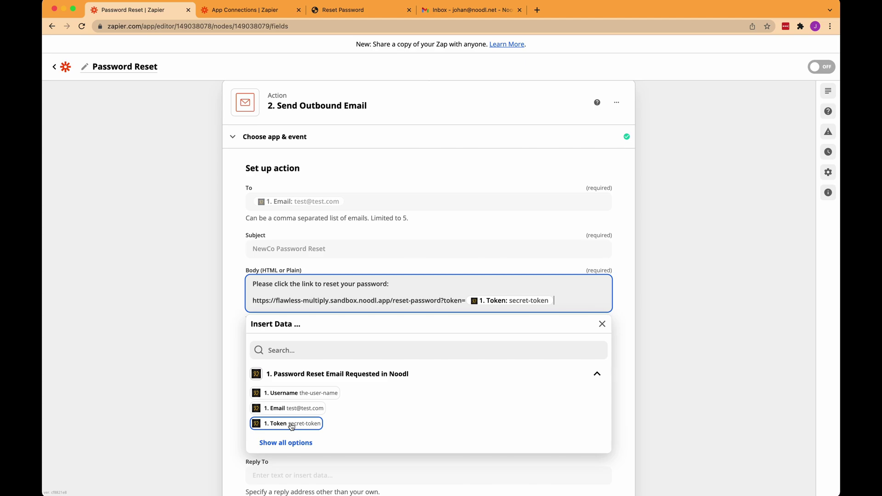
type("&username=")
left_click(289, 394)
left_click(237, 338)
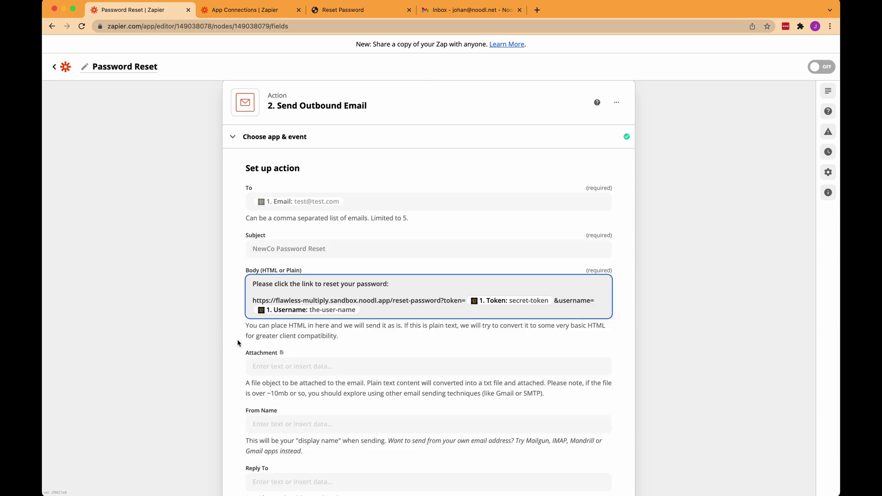
- Run a successful test of the Send Outbound Email action and turn on the Password Reset Zap
scroll(267, 380, "down", 3)
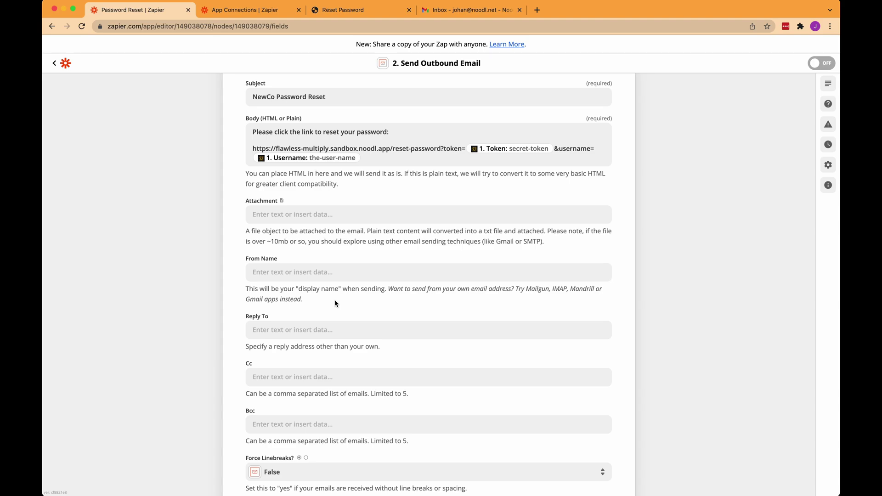
scroll(335, 301, "down", 3)
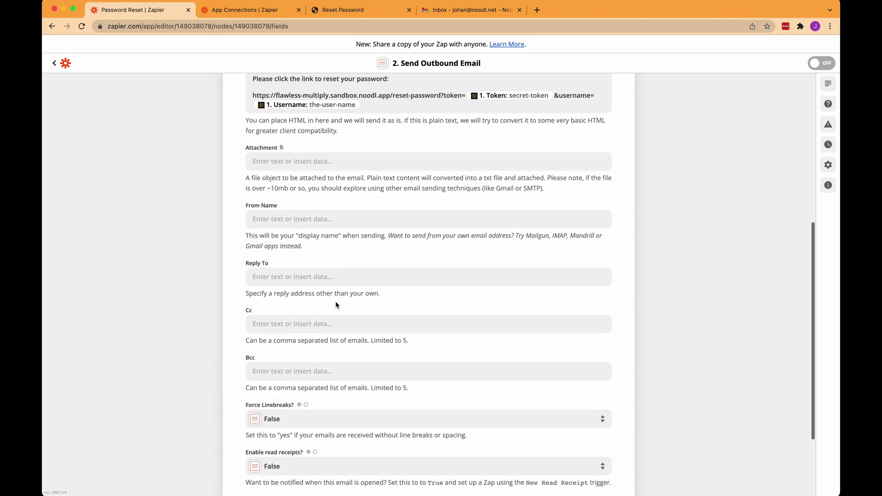
left_click(415, 432)
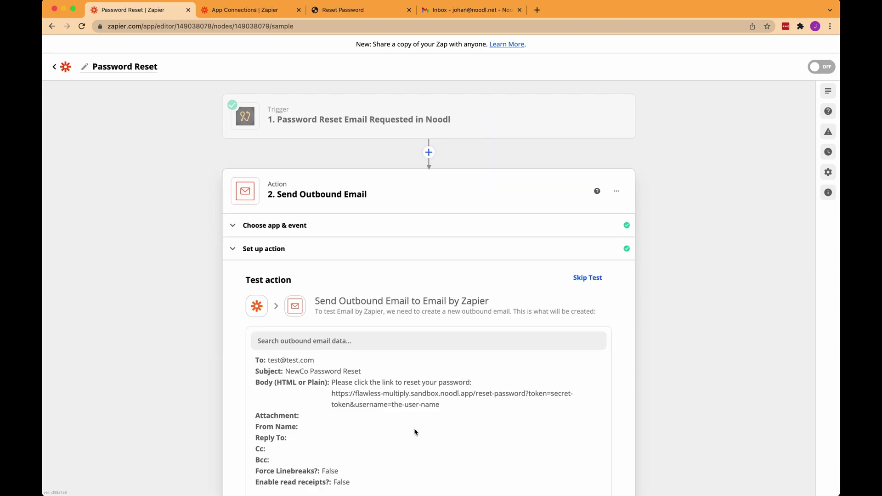
scroll(415, 432, "down", 4)
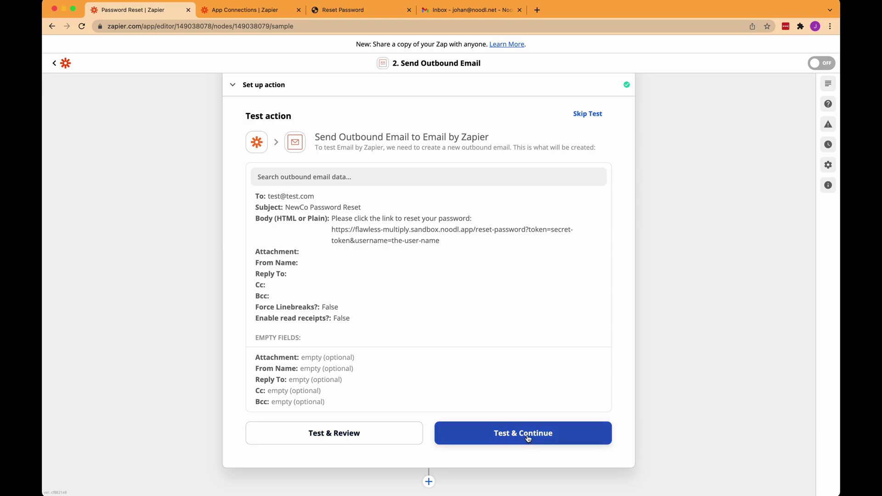
left_click(528, 439)
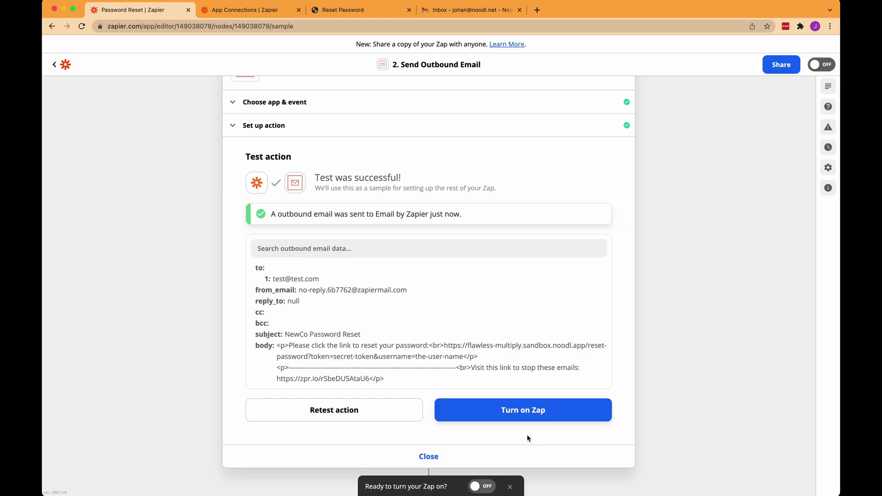
left_click(533, 408)
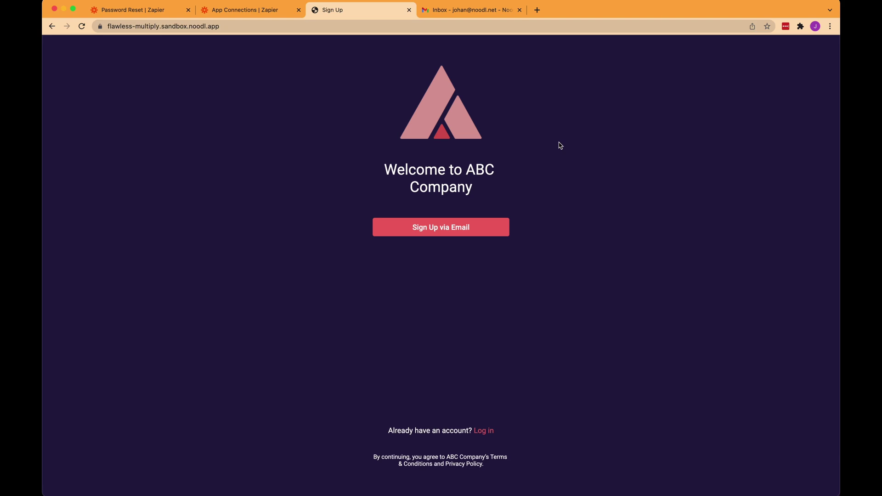
- Log in to the deployed app with the account's email and password
left_click(484, 431)
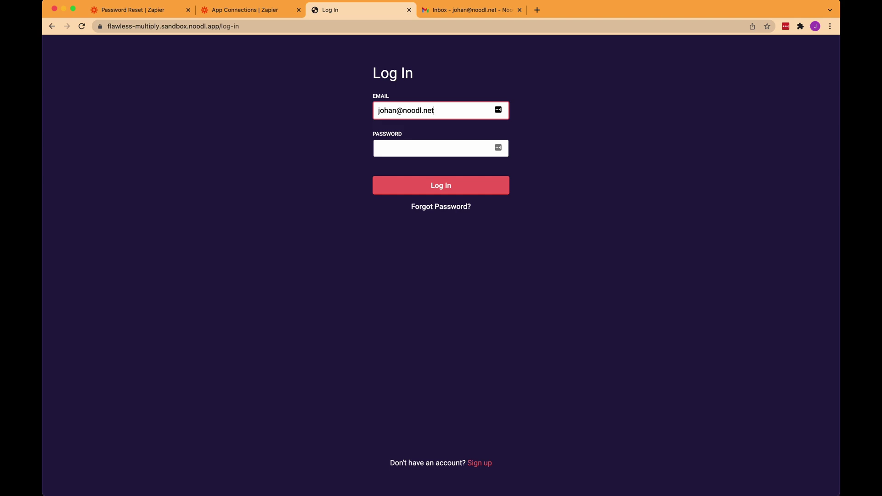
key("Tab")
left_click(438, 186)
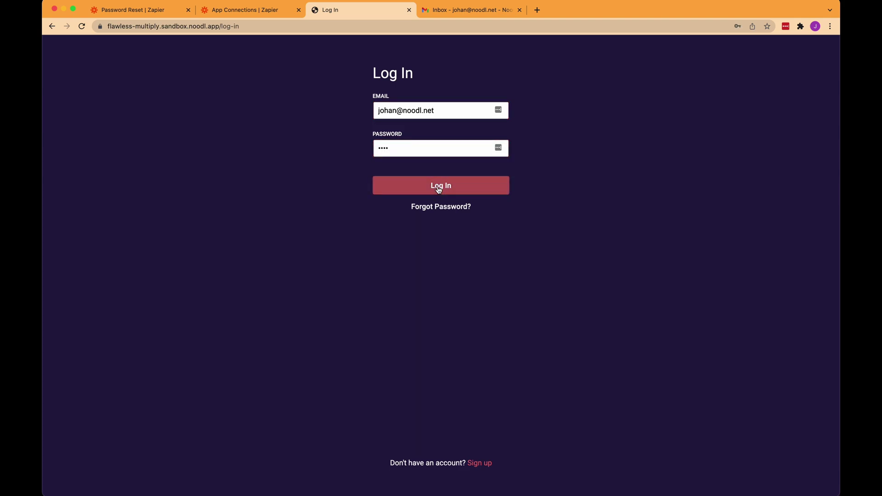
- Decline saving the password and request a validation email from the red 'not validated' banner
left_click(715, 179)
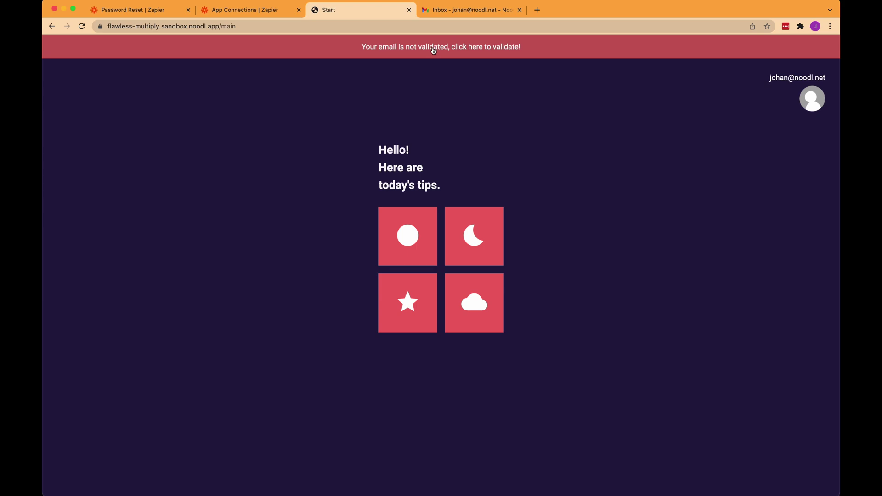
left_click(433, 50)
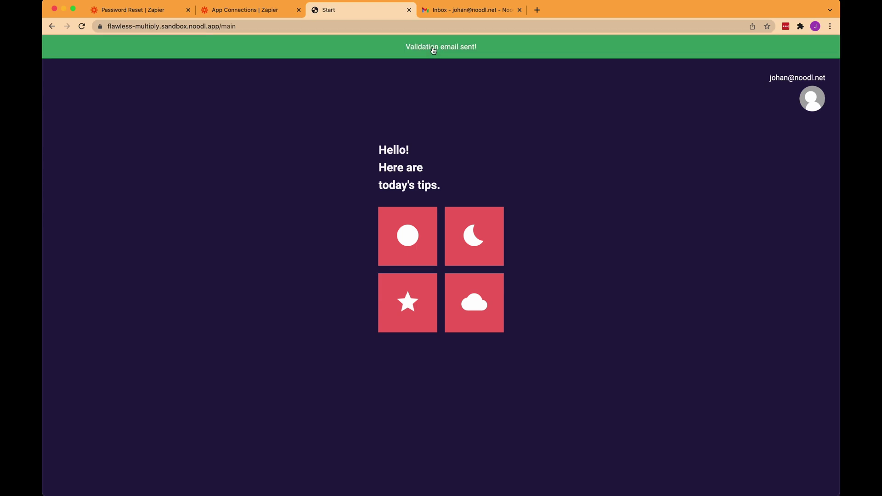
left_click(465, 10)
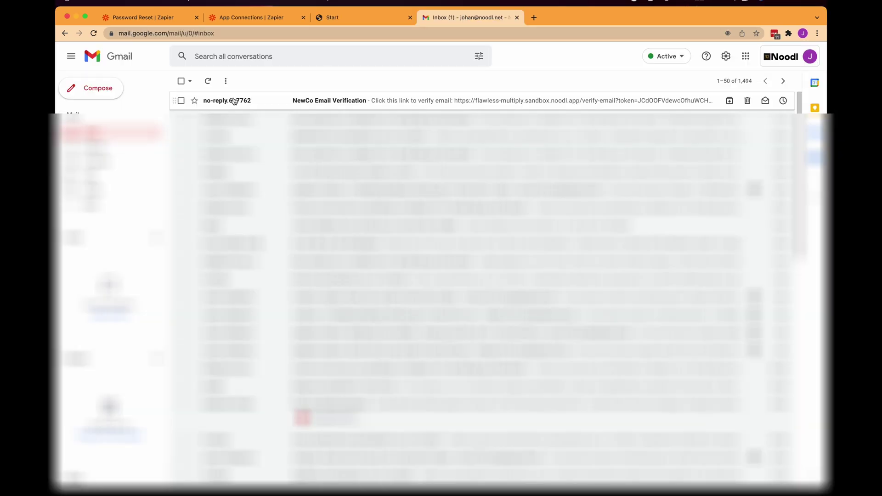
- Open the NewCo Email Verification email and follow its verify-email link
left_click(336, 100)
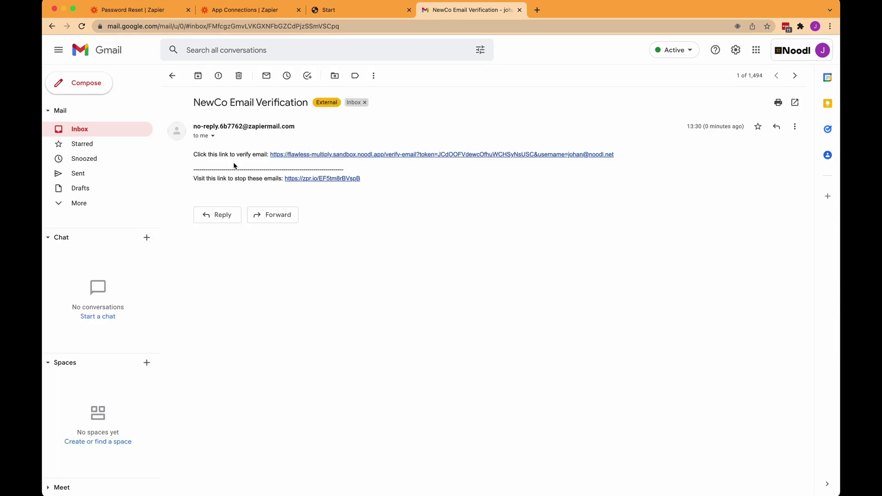
left_click(443, 155)
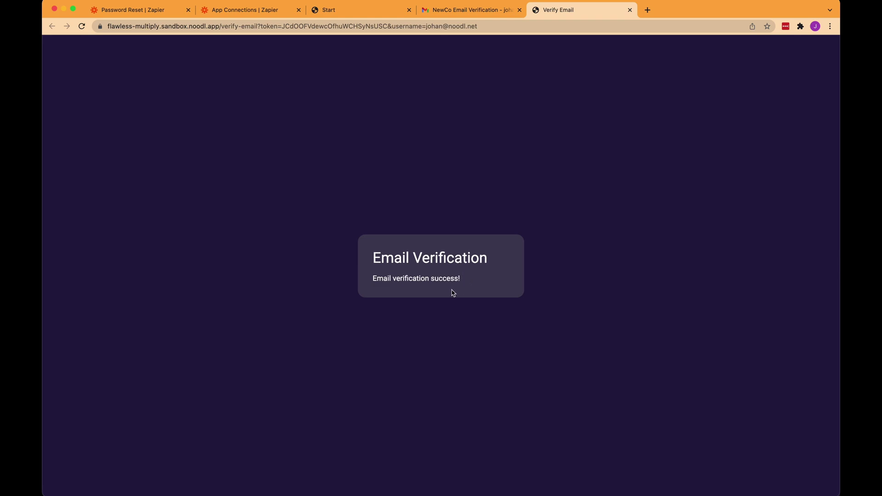
- Log in with the account's email and password, dismissing the LastPass save prompt
left_click(419, 118)
left_click(417, 112)
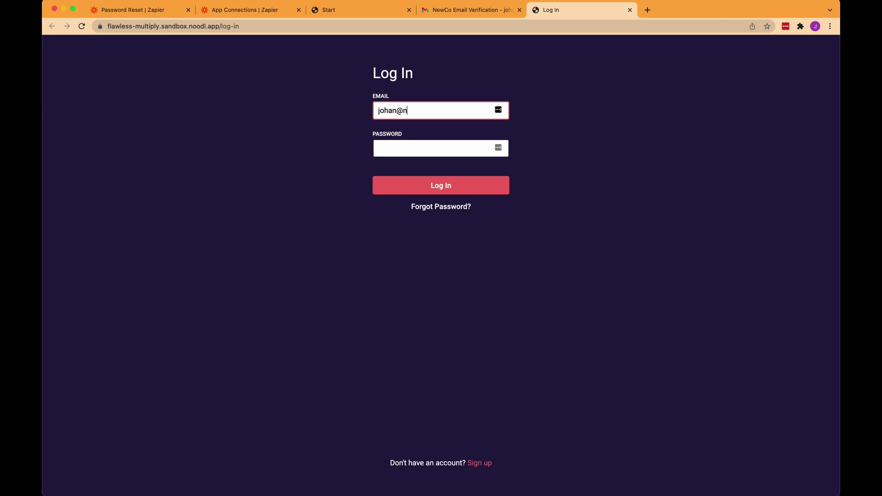
key("Tab")
type("•••")
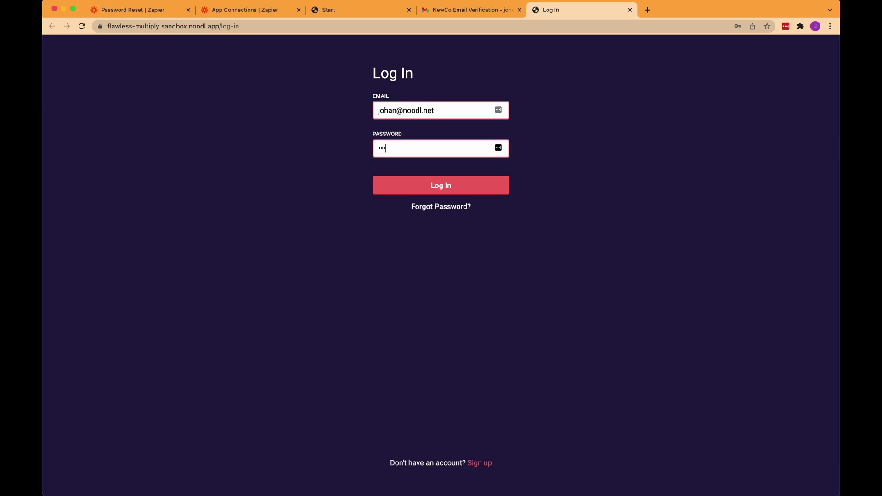
left_click(438, 185)
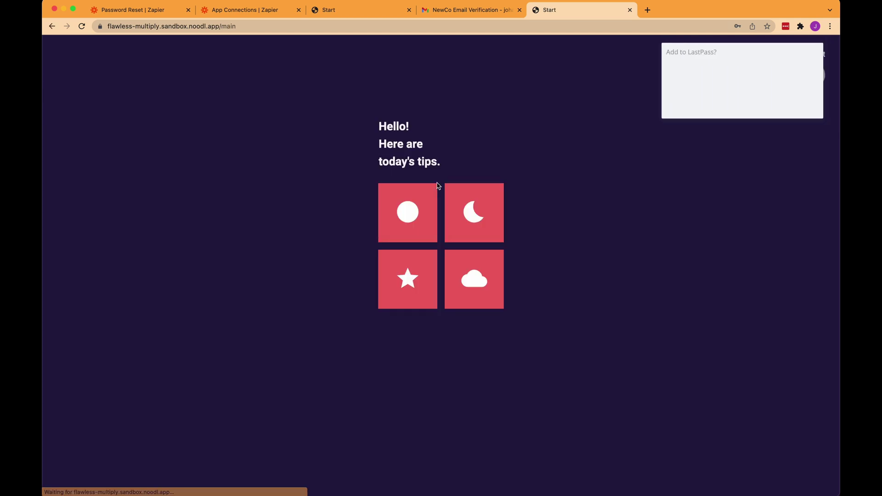
left_click(760, 108)
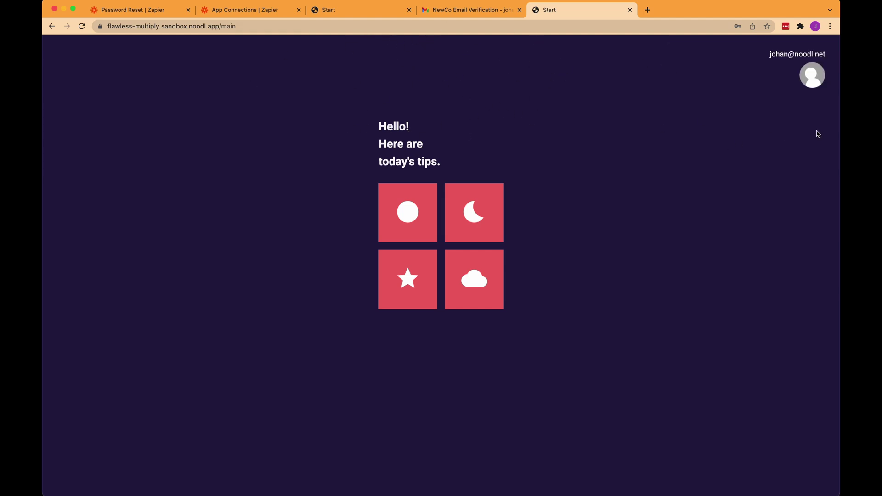
- Log out from the profile and request a password recovery email via Forgot Password?
left_click(815, 79)
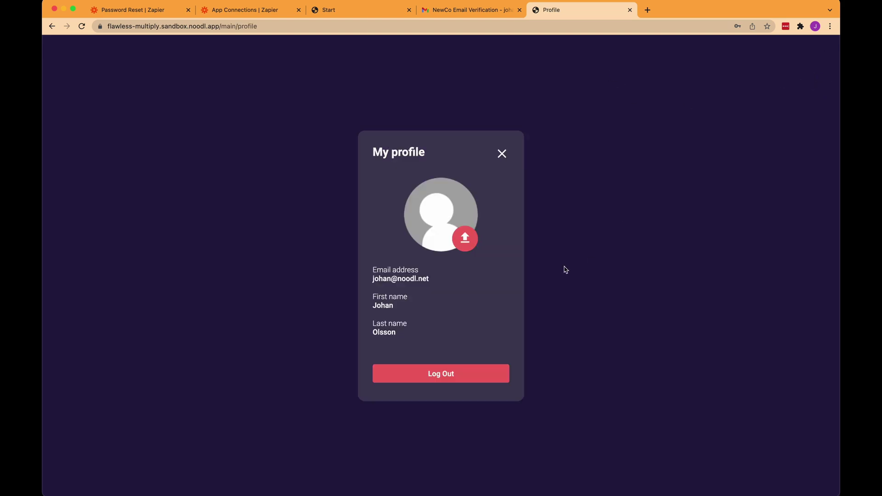
left_click(440, 376)
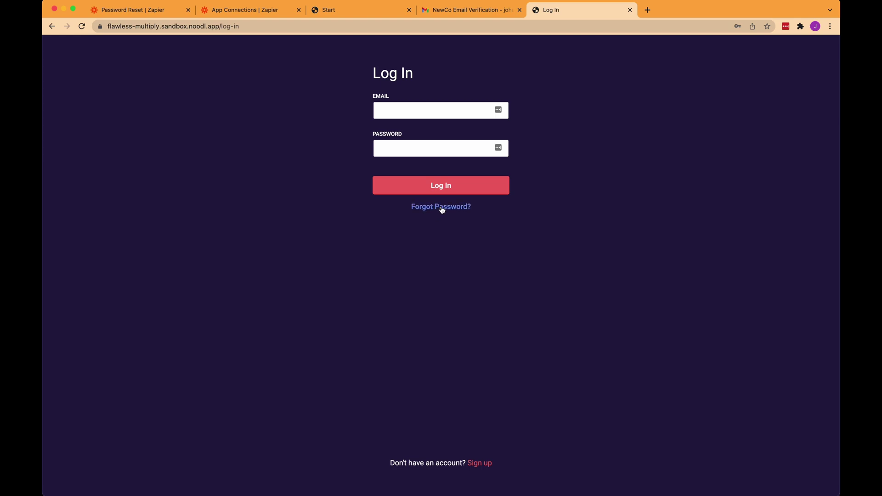
left_click(441, 207)
left_click(418, 110)
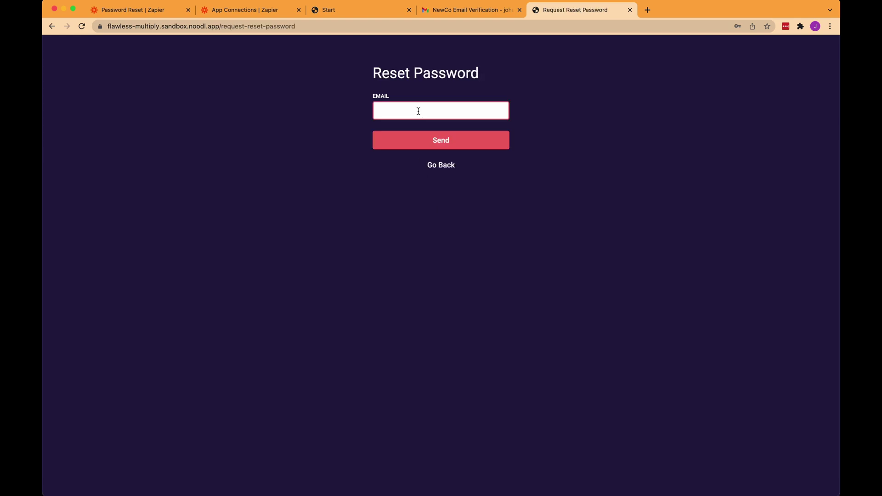
left_click(440, 143)
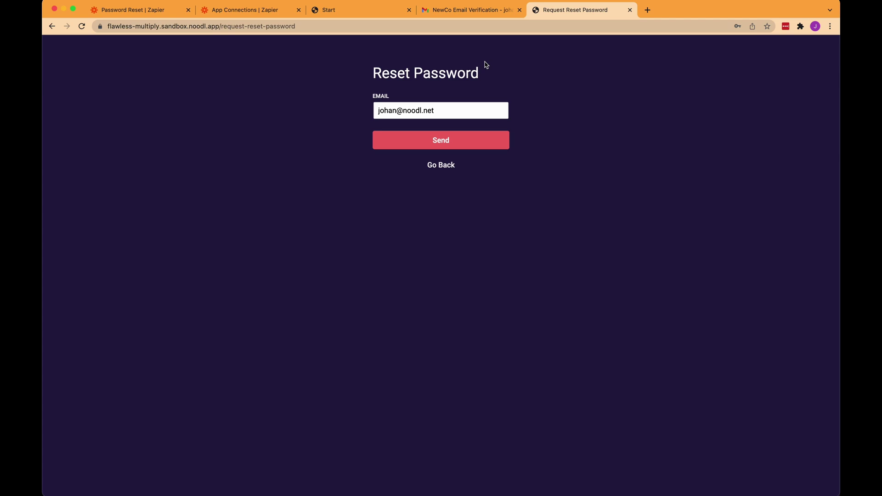
left_click(462, 11)
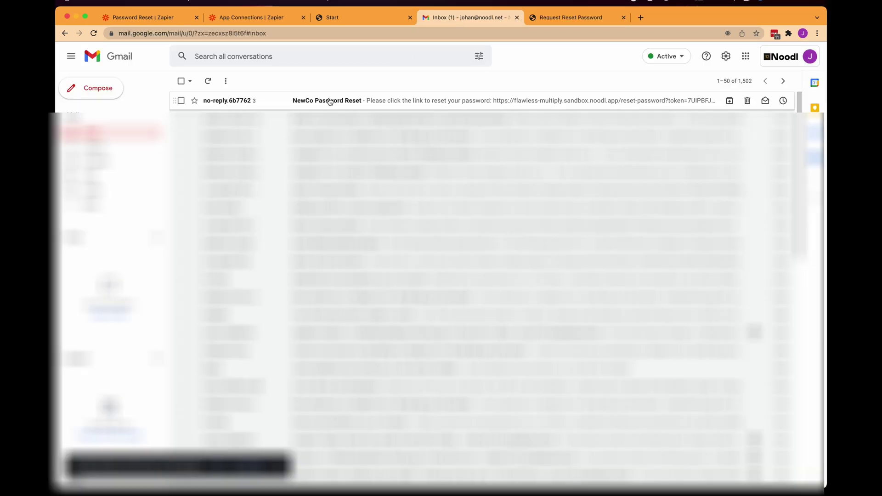
- Open the NewCo Password Reset email and follow its link to the Reset Password form
left_click_drag(329, 102, 344, 99)
left_click(345, 99)
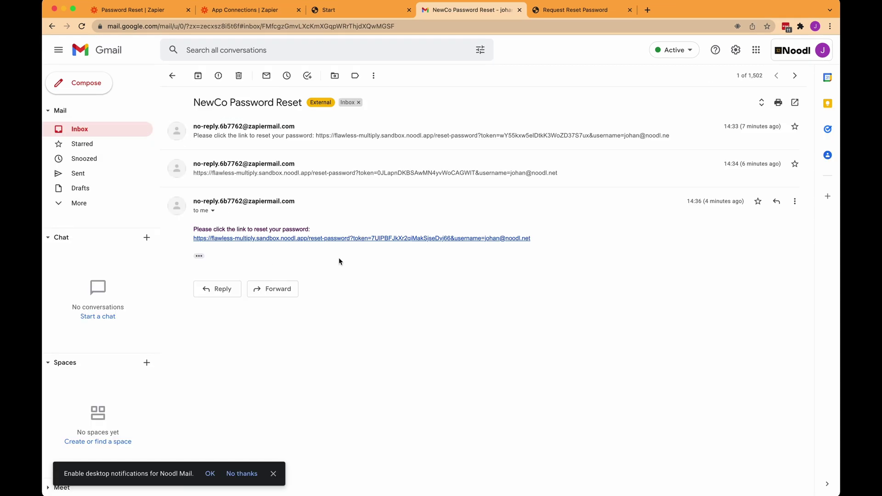
left_click(320, 238)
left_click(404, 243)
- Enter and confirm a new password and submit it with Reset Password
type("••••")
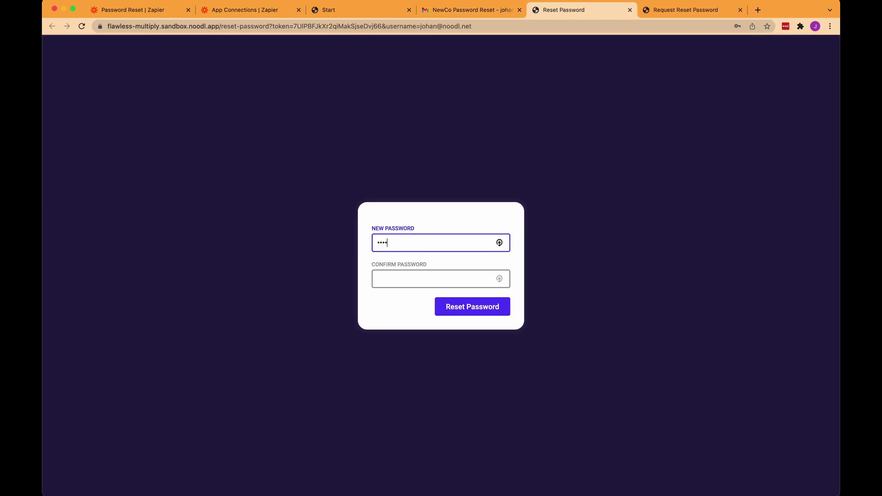
left_click(413, 279)
type("••••")
left_click(462, 309)
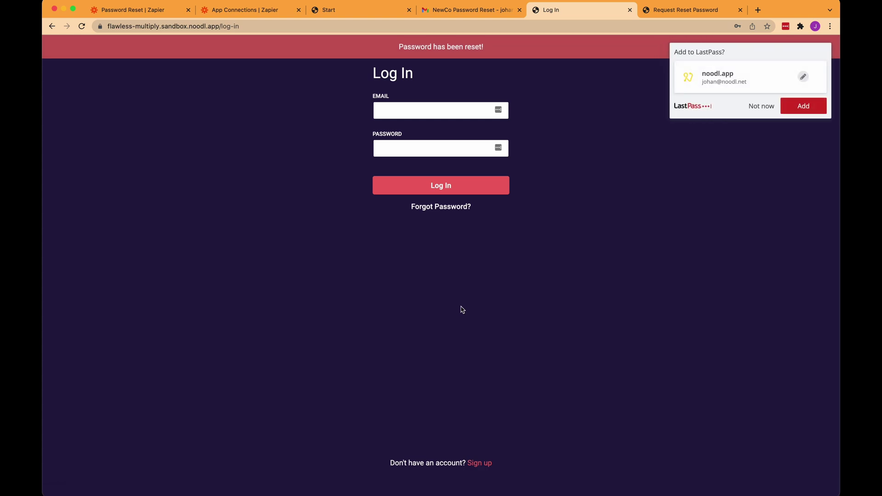
left_click(756, 107)
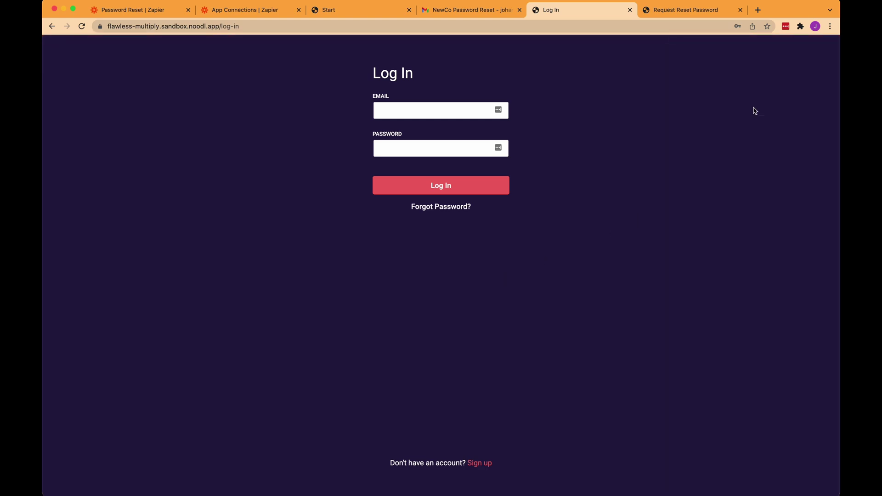
- Log in with the account email and the new password, dismissing the breach and save prompts
left_click(405, 113)
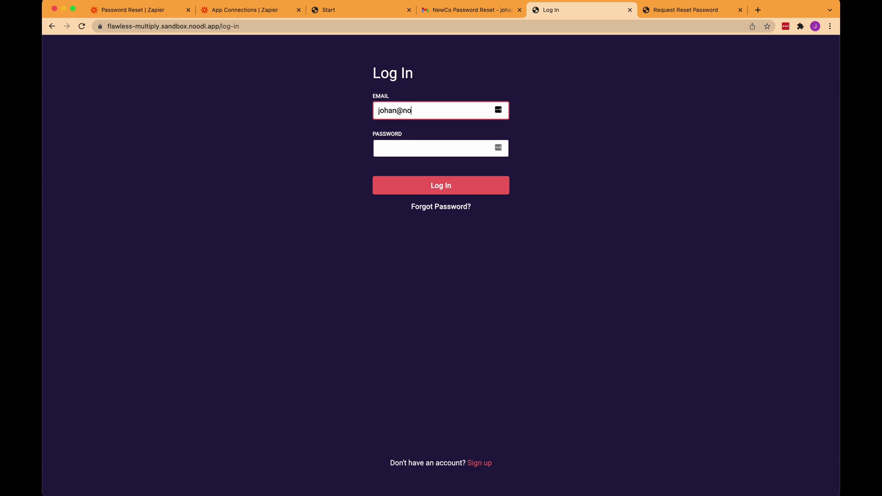
key("Tab")
type("•••••••")
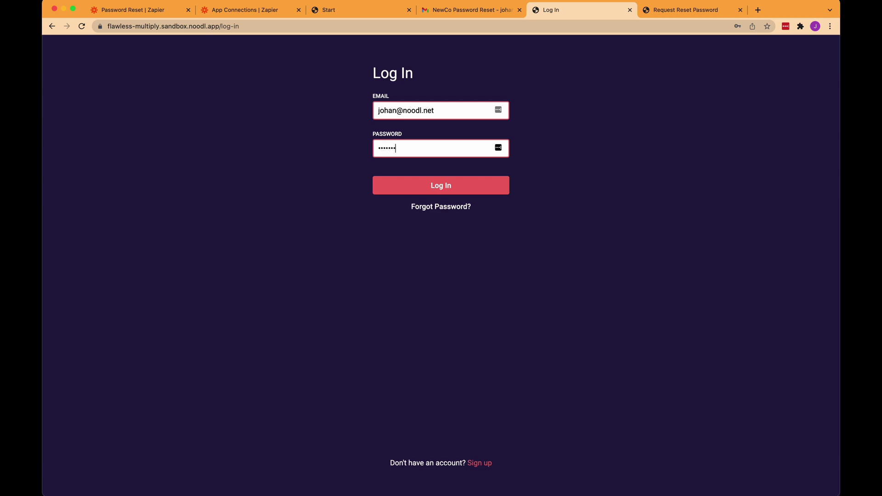
key("Return")
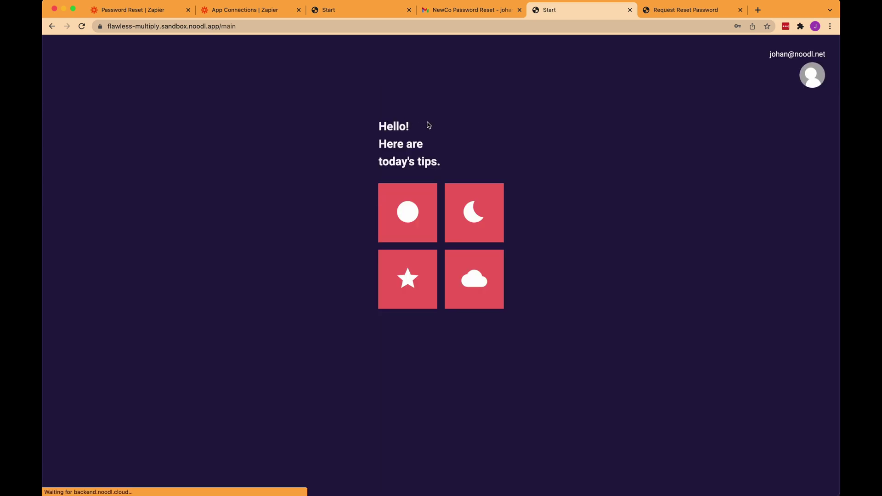
left_click(453, 160)
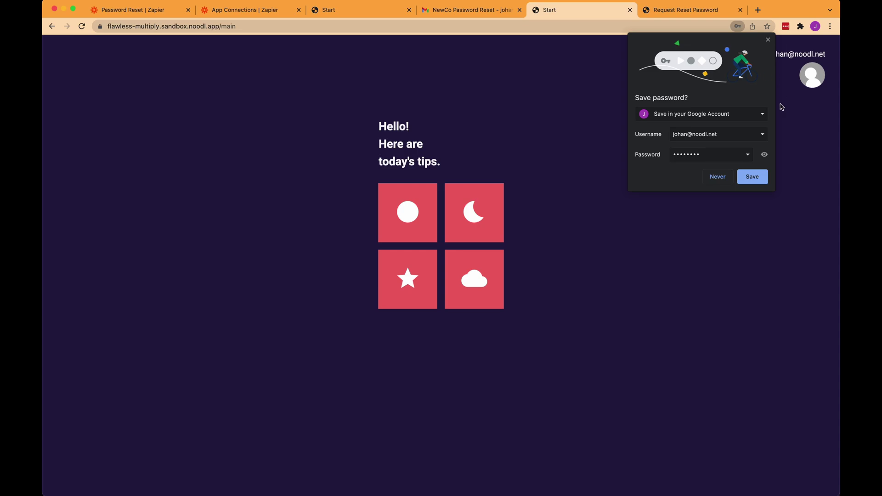
left_click(715, 176)
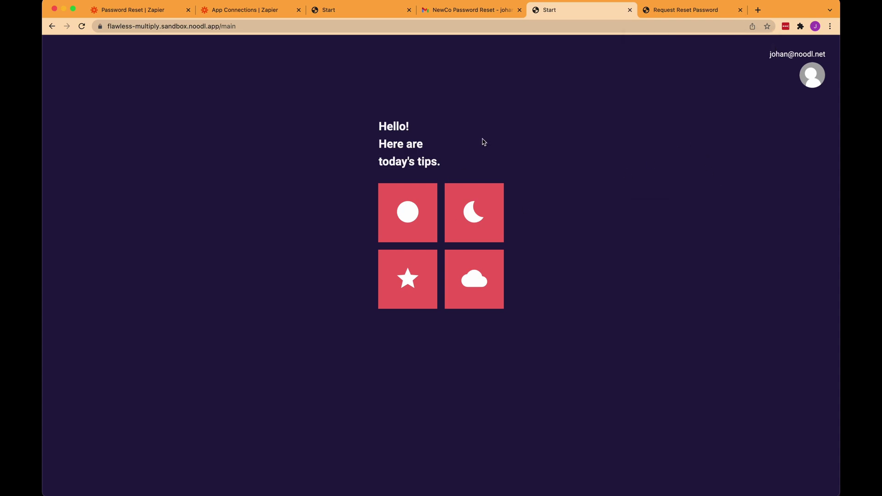